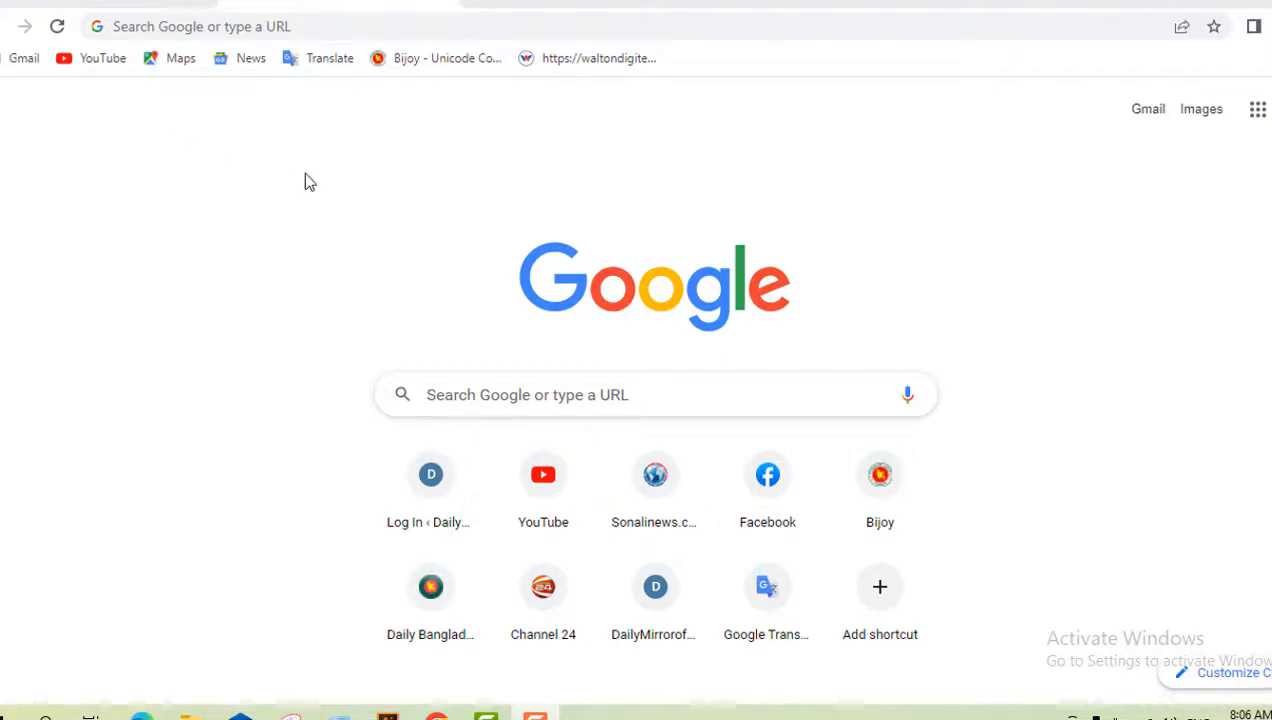
# - Remove the three previous searches from the address bar's suggestions
pyautogui.click(309, 28)
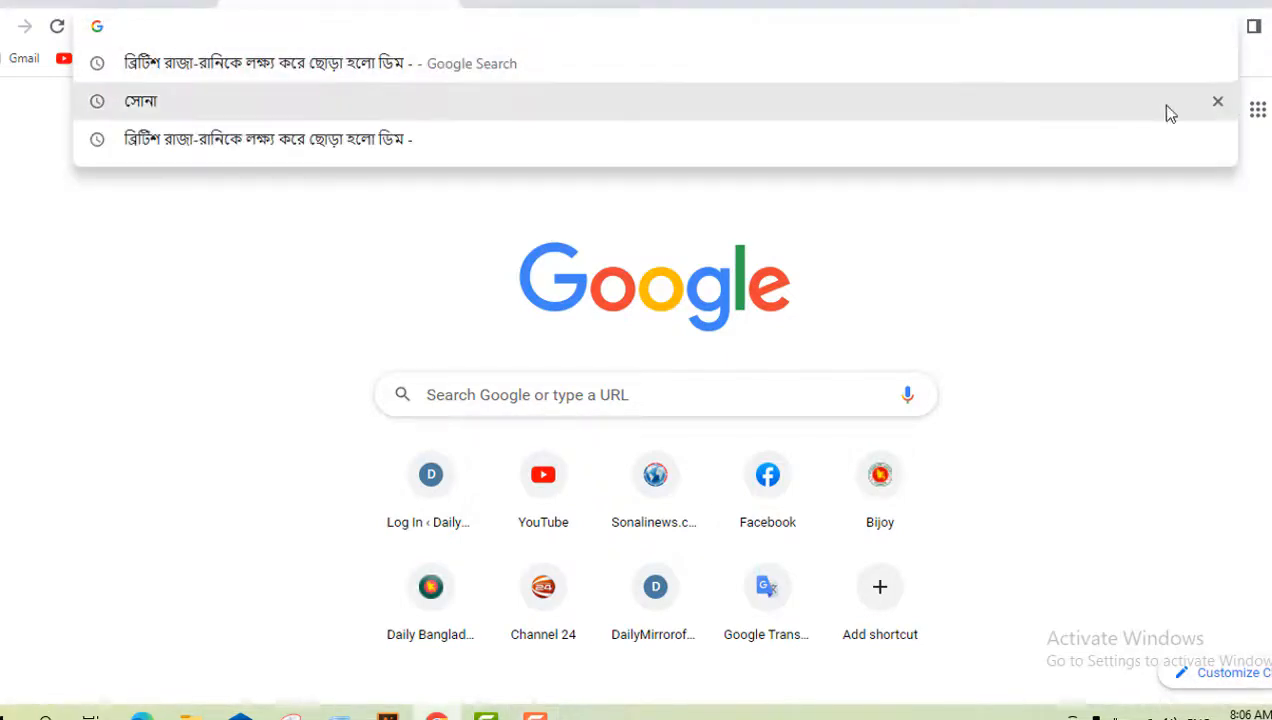
pyautogui.click(1218, 66)
pyautogui.click(1218, 66)
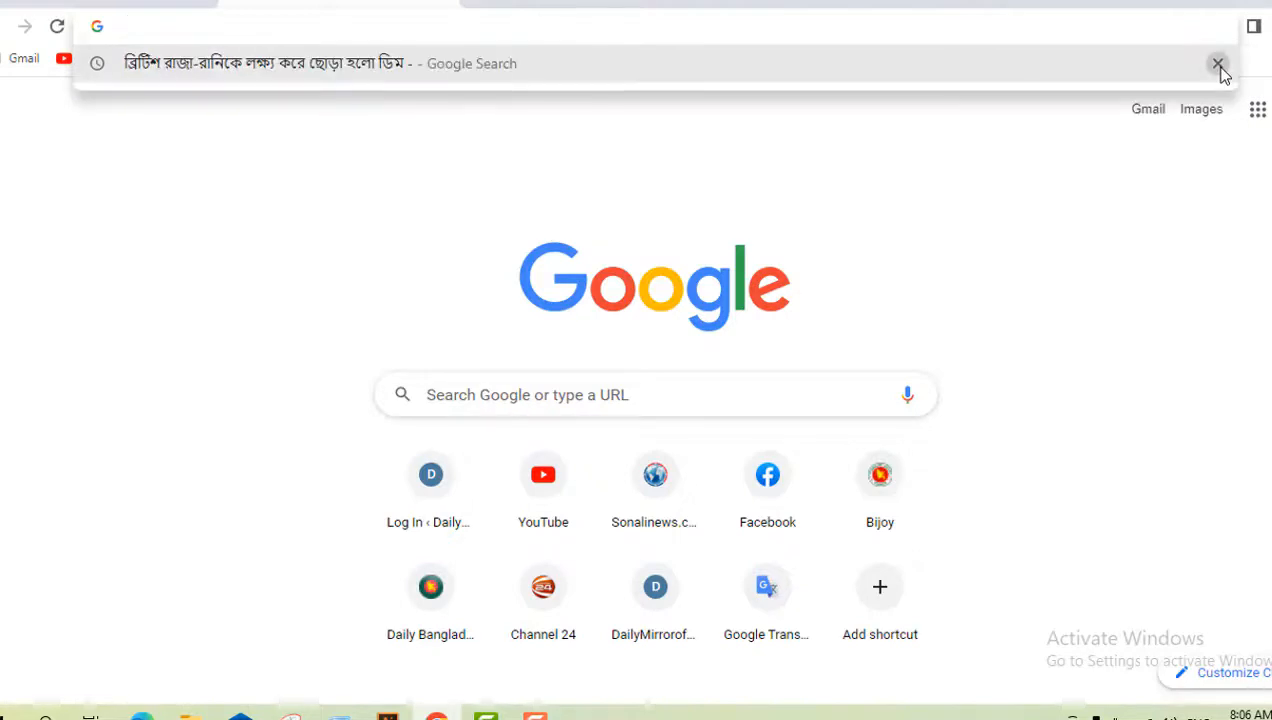
pyautogui.click(1218, 66)
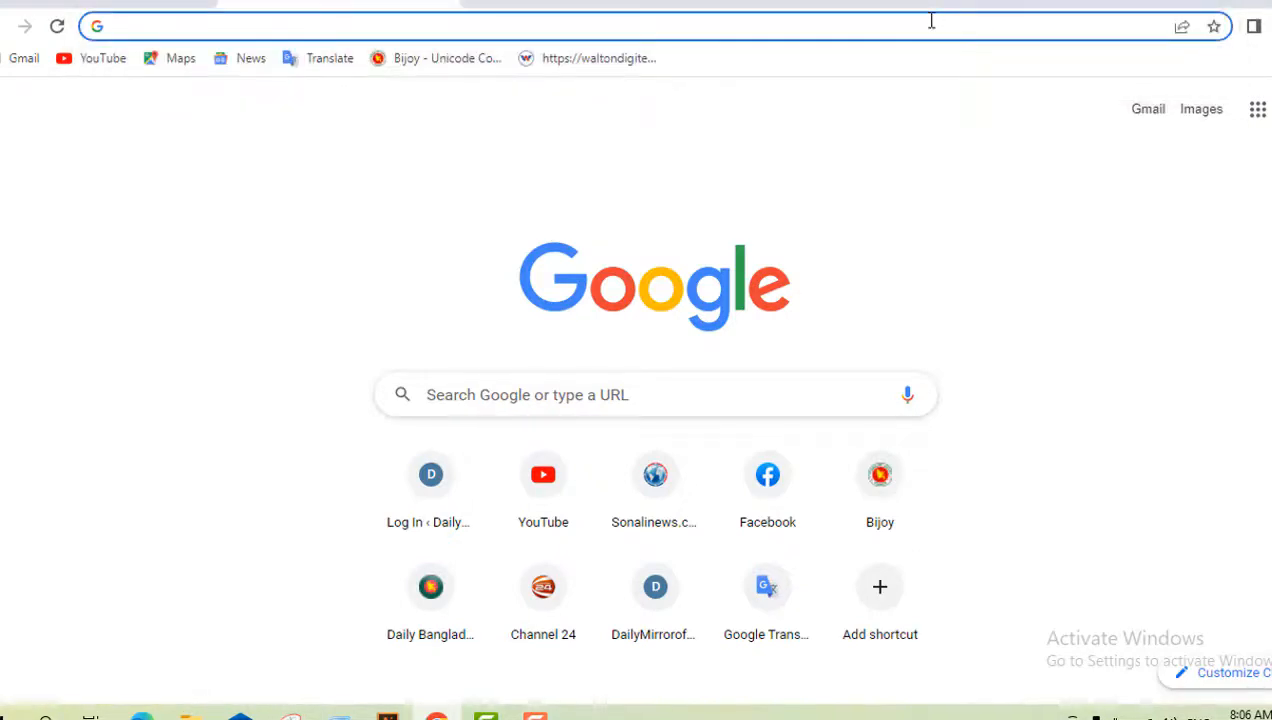
# - Open the WordPress admin login at dailymirrorofbangladesh.com/wp-admin/
pyautogui.write('da')
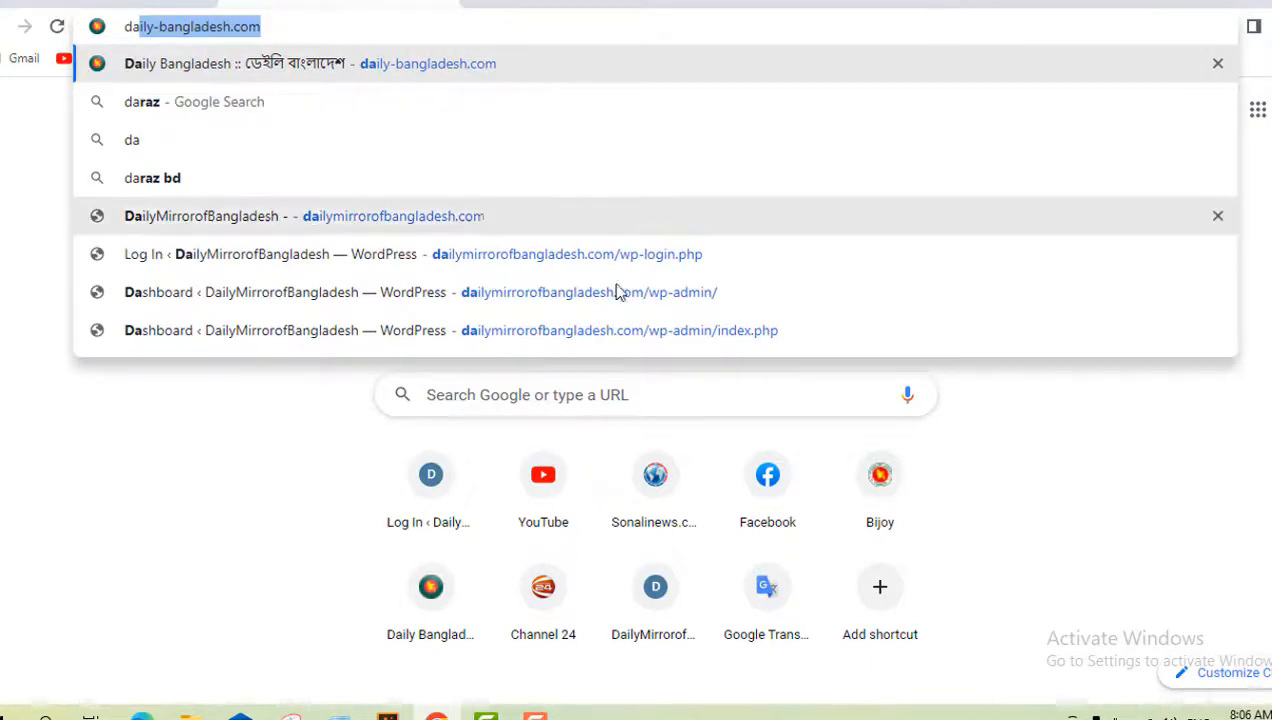
pyautogui.click(423, 294)
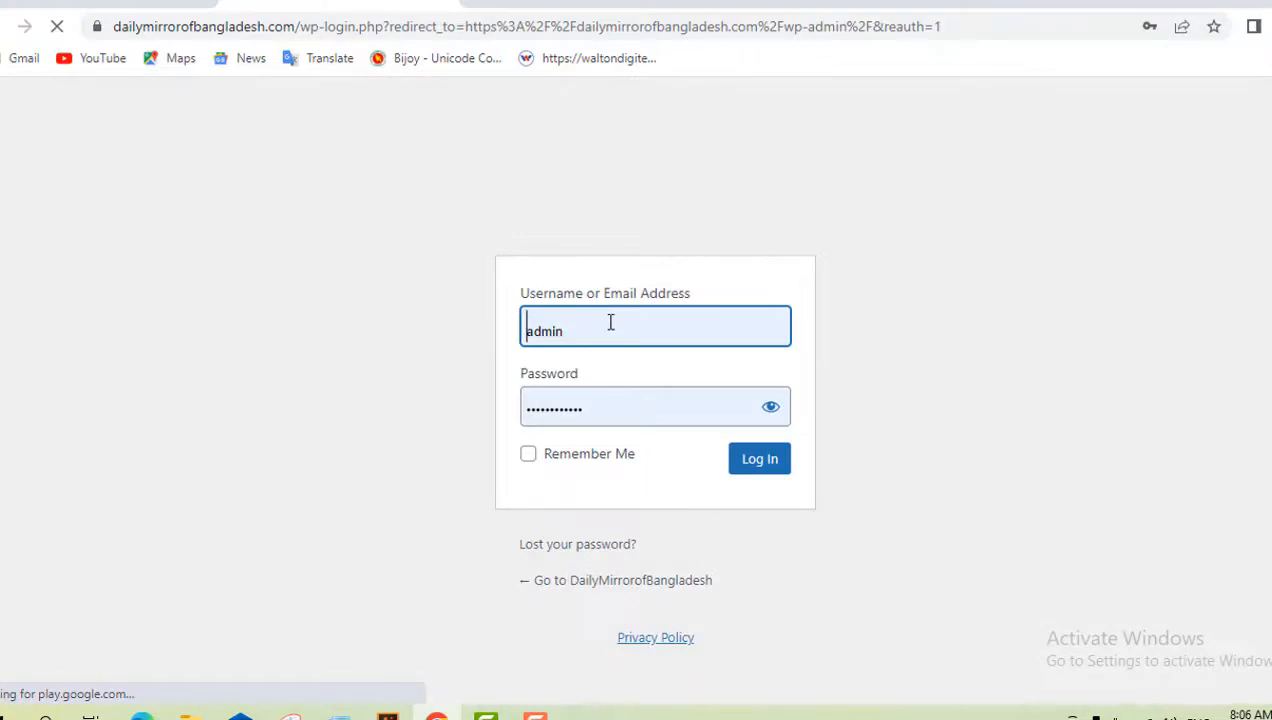
# - Re-enter the account username and log in to the site's WordPress admin with the saved password
pyautogui.doubleClick(580, 331)
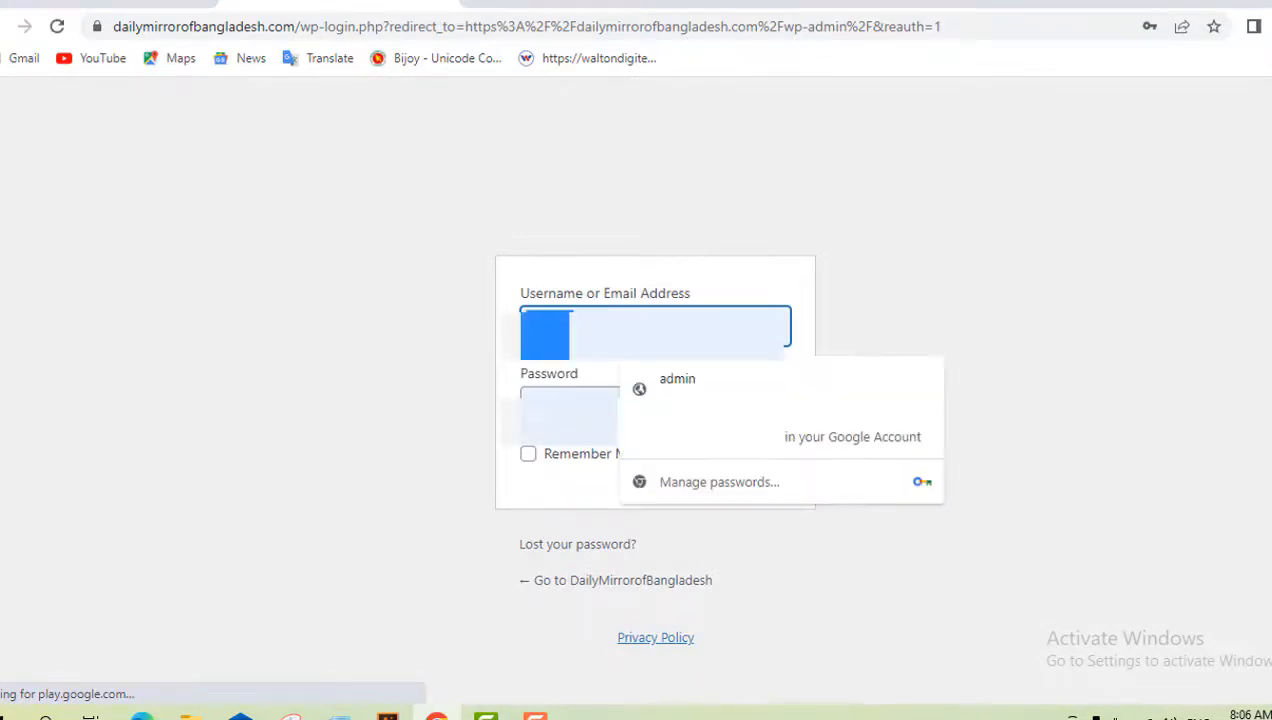
pyautogui.click(638, 334)
pyautogui.click(752, 287)
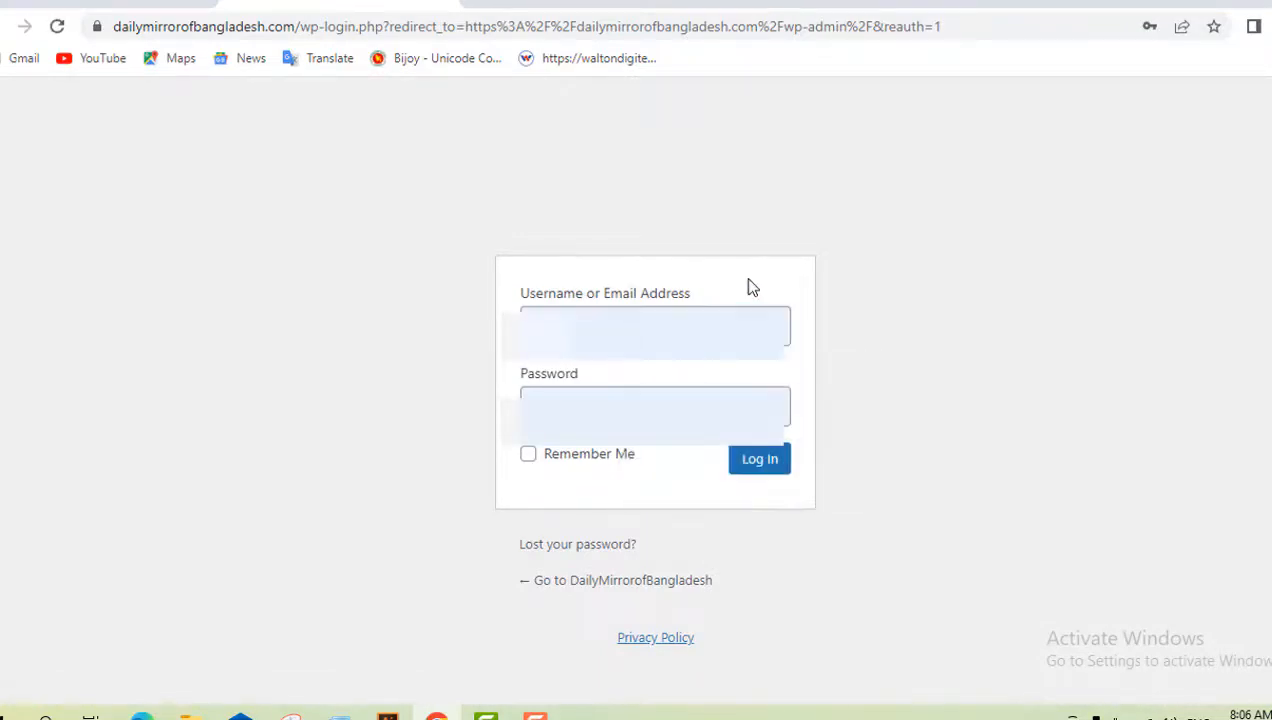
pyautogui.moveTo(622, 332); pyautogui.dragTo(436, 318)
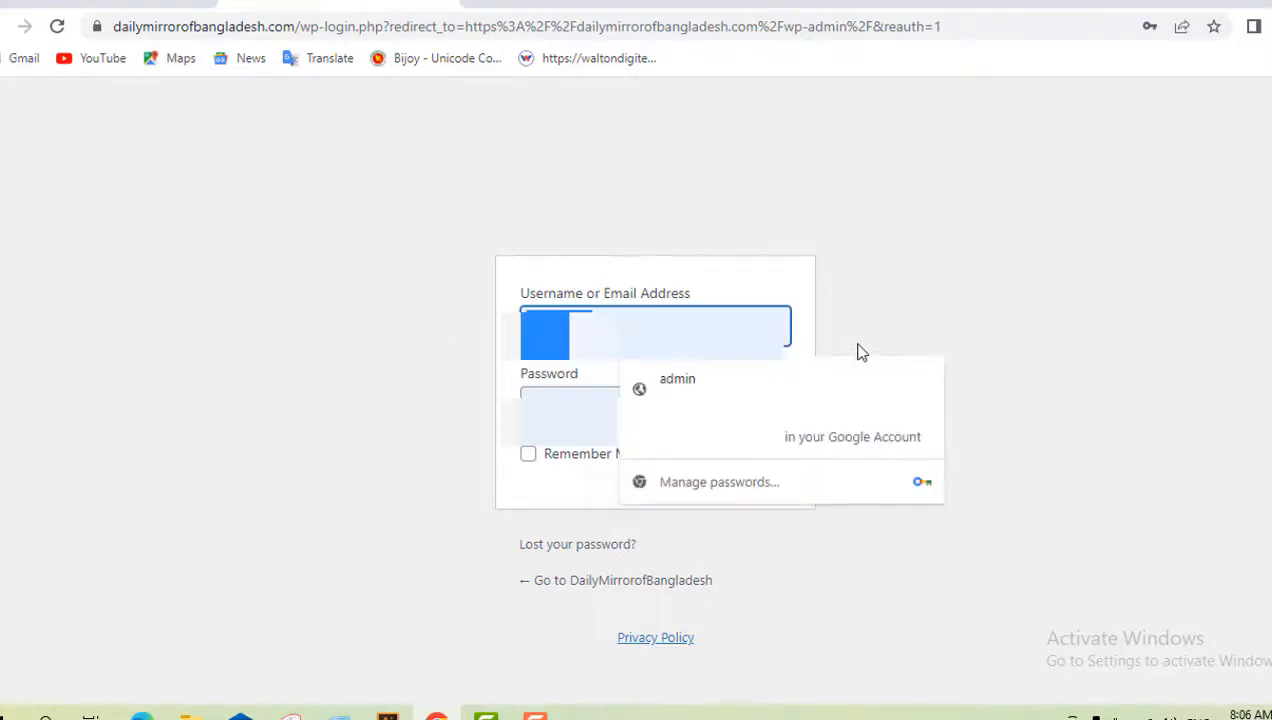
pyautogui.press('BackSpace')
pyautogui.write('d')
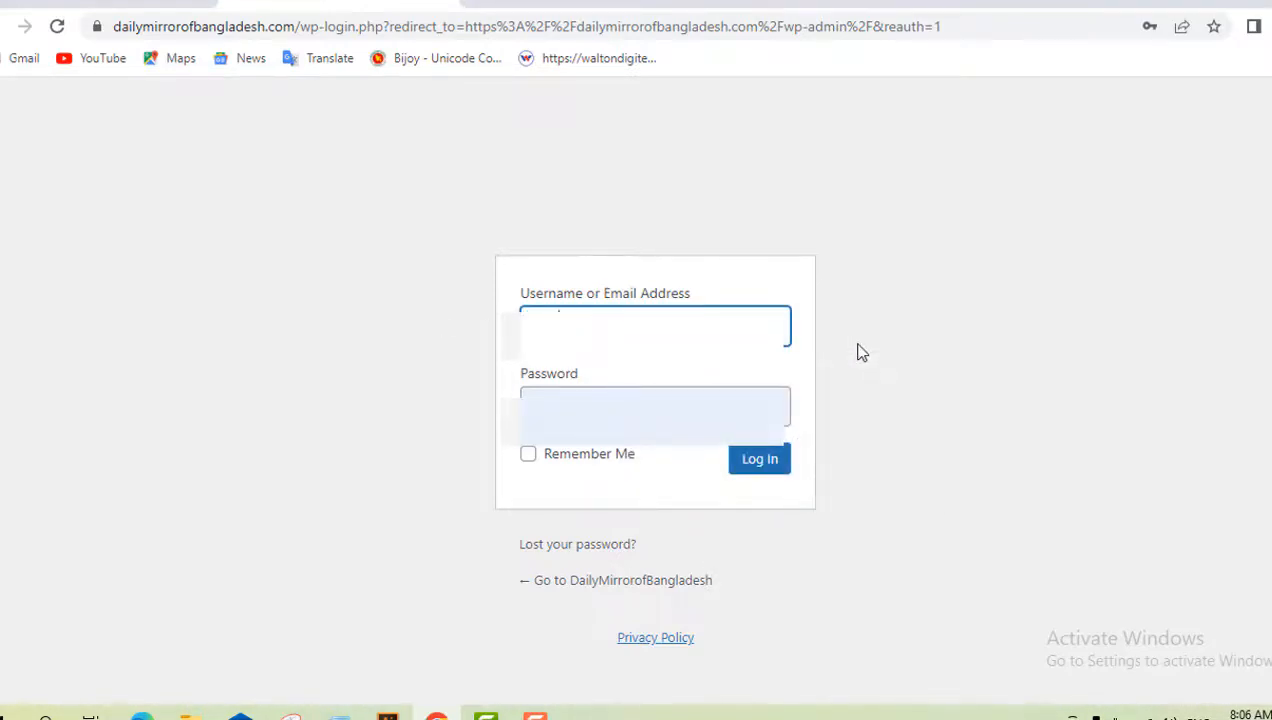
pyautogui.write('ad')
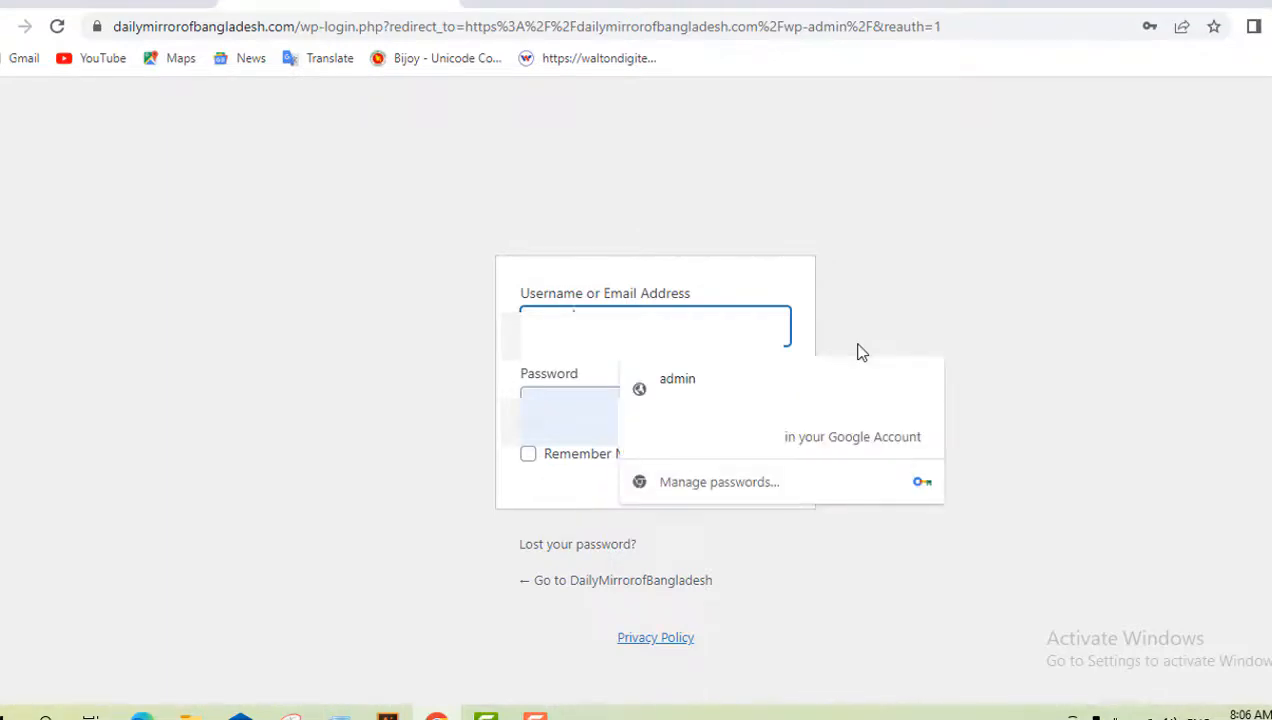
pyautogui.write('in')
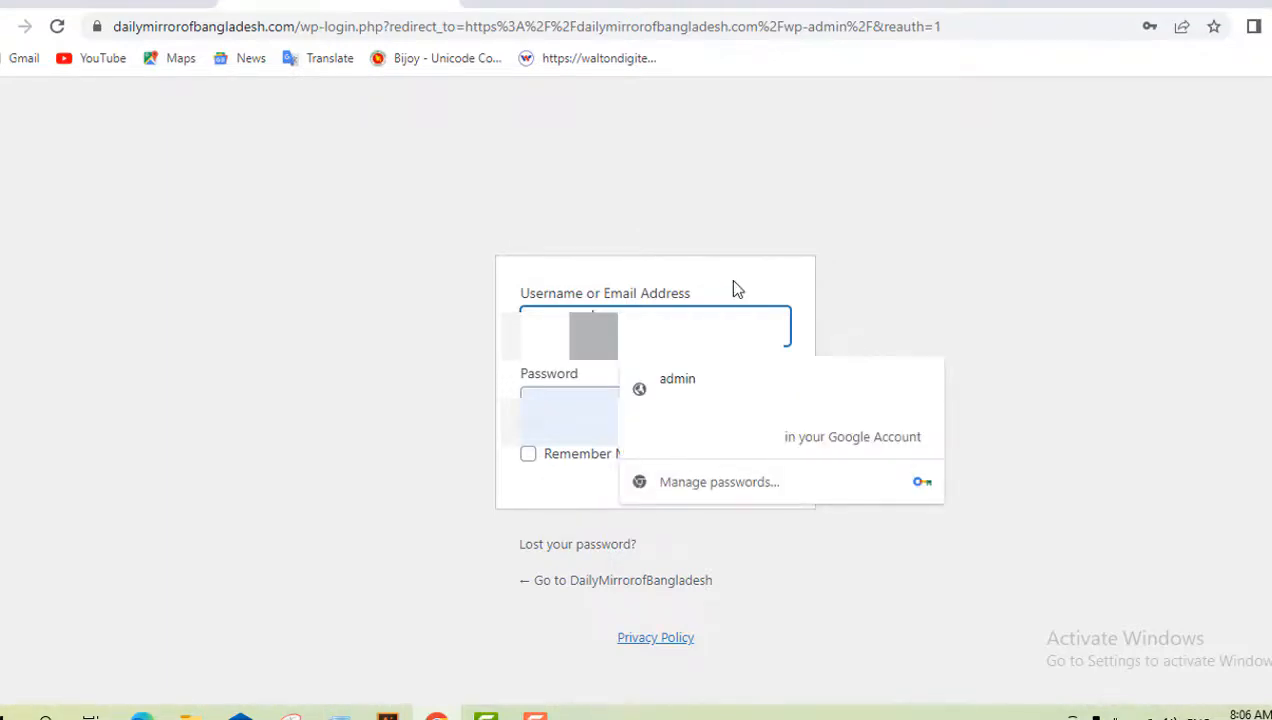
pyautogui.click(731, 283)
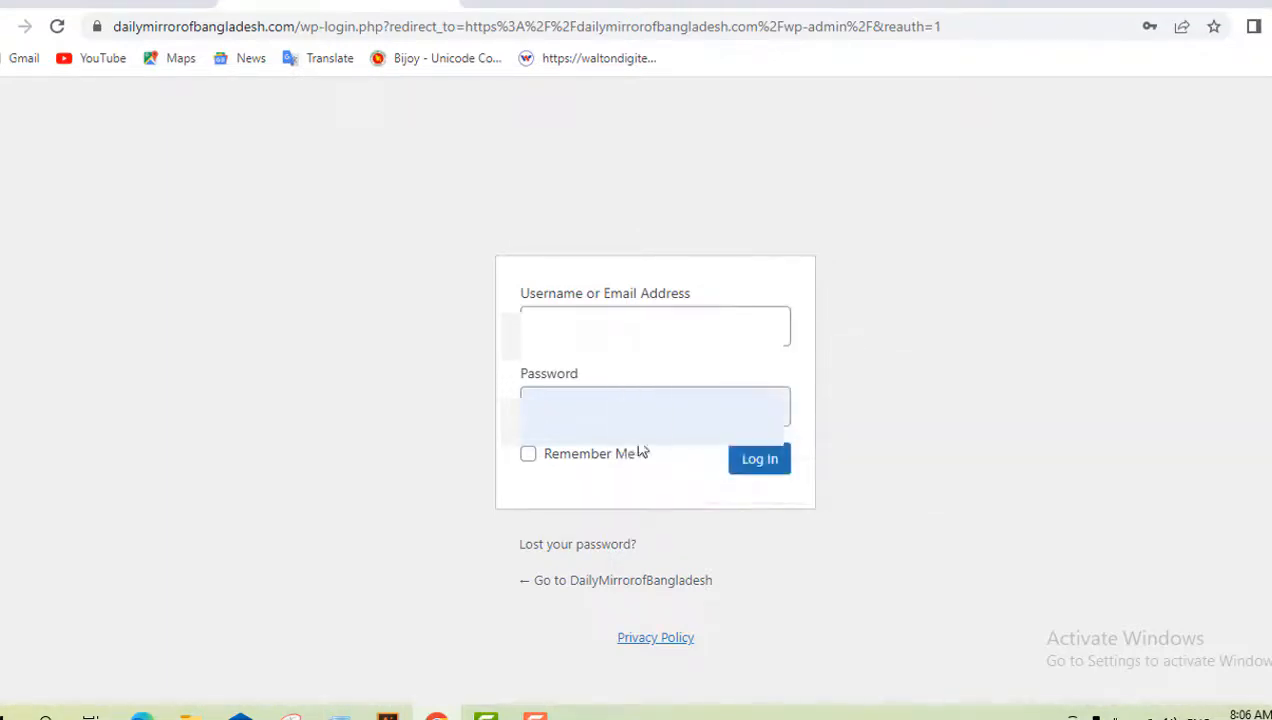
pyautogui.click(761, 465)
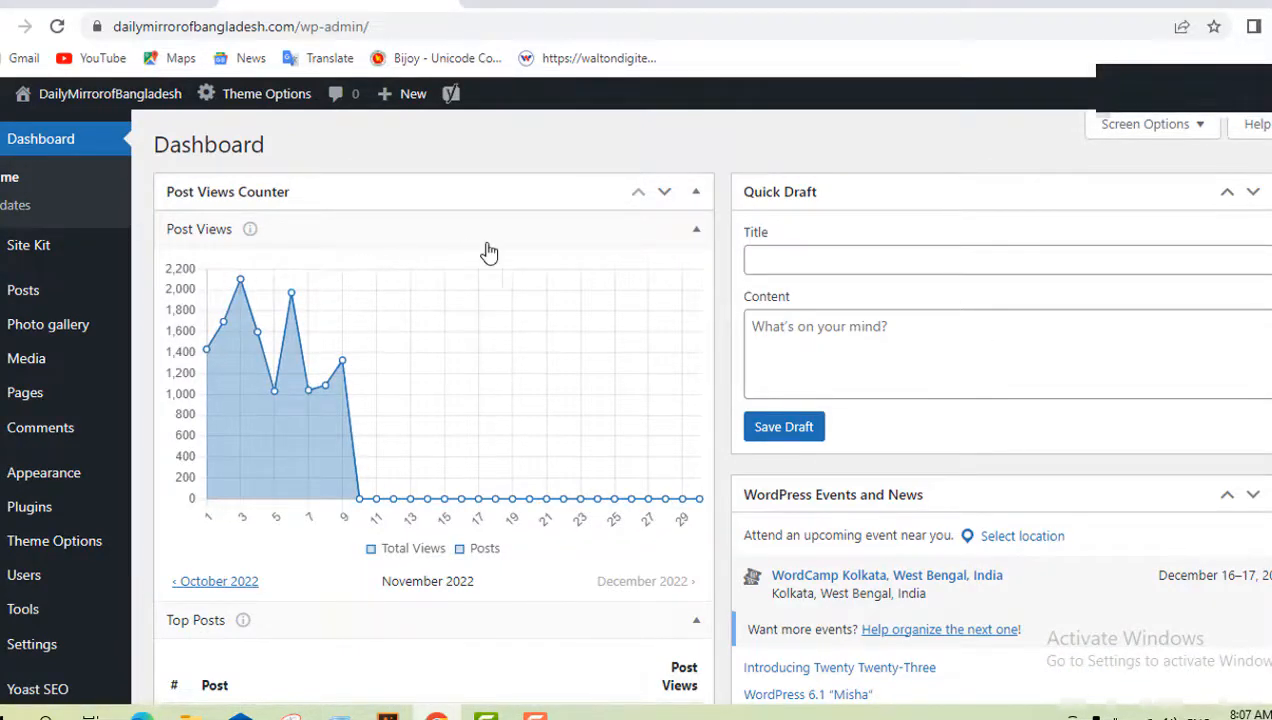
# - Look over the dashboard's post views, top posts and news, and the admin menu's entries
pyautogui.scroll(-1, 618, 322)
pyautogui.scroll(1, 618, 322)
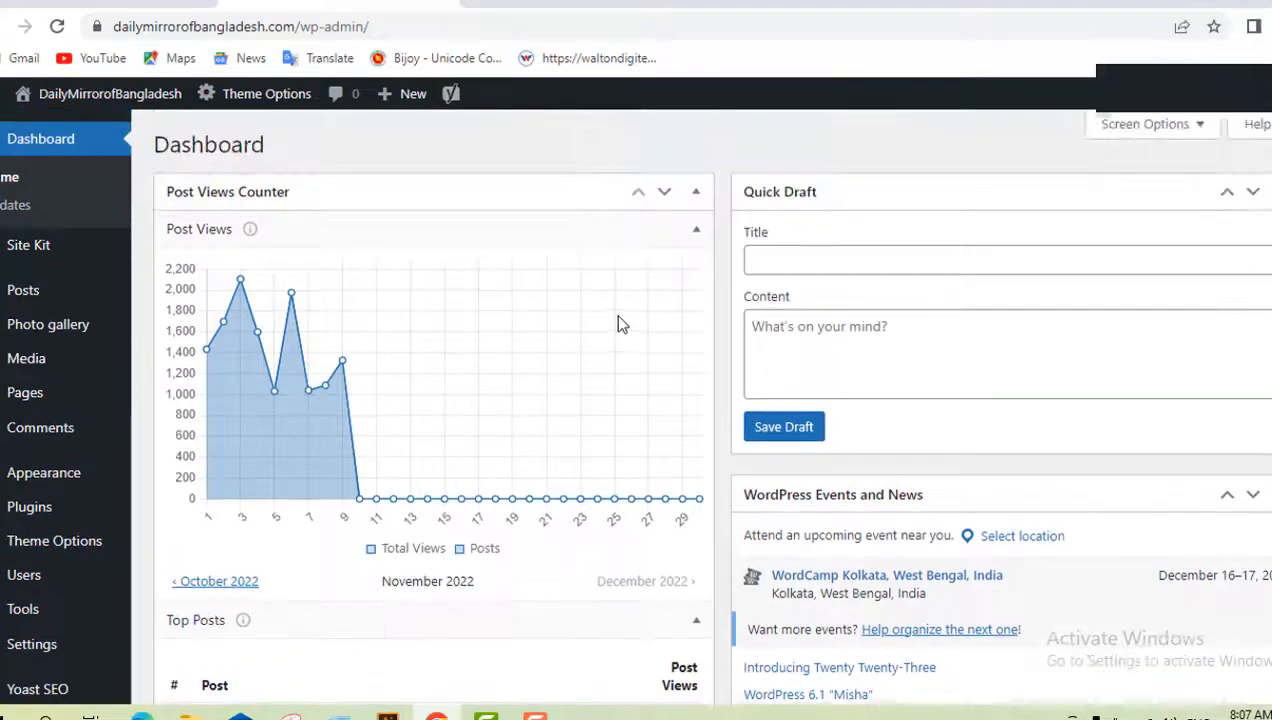
pyautogui.scroll(-2, 618, 323)
pyautogui.scroll(2, 618, 323)
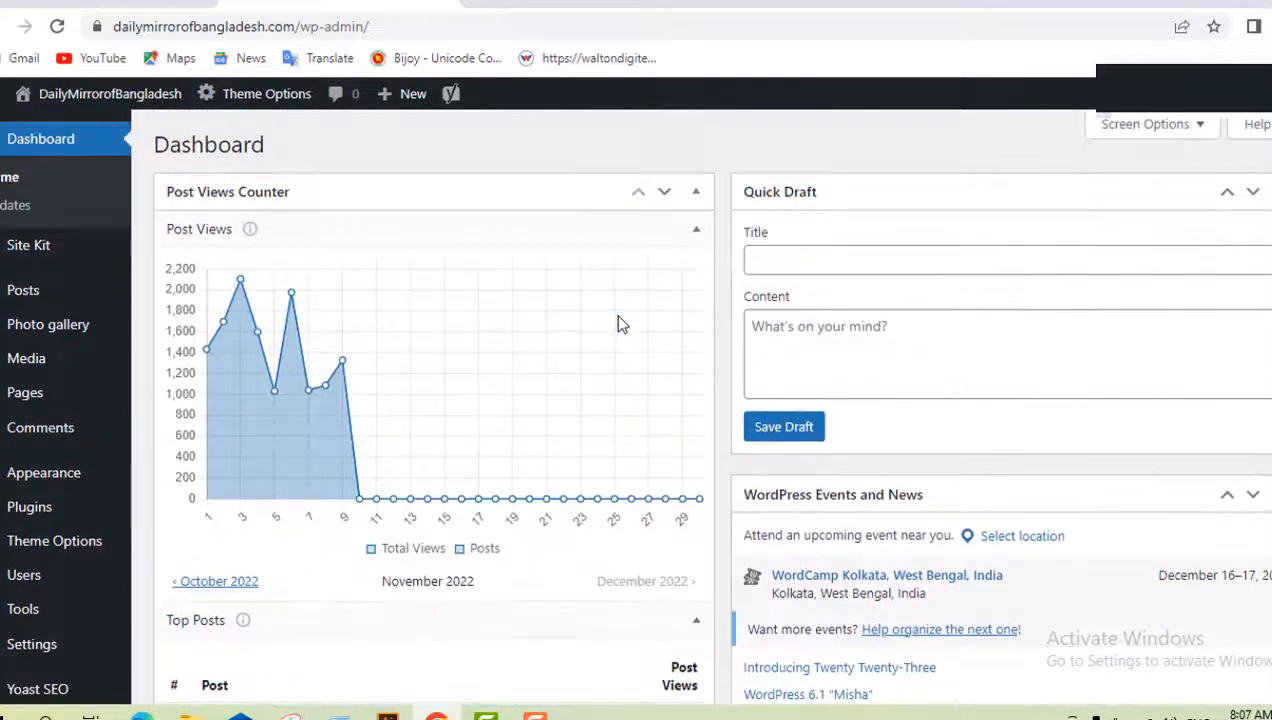
pyautogui.scroll(-3, 618, 323)
pyautogui.scroll(3, 618, 320)
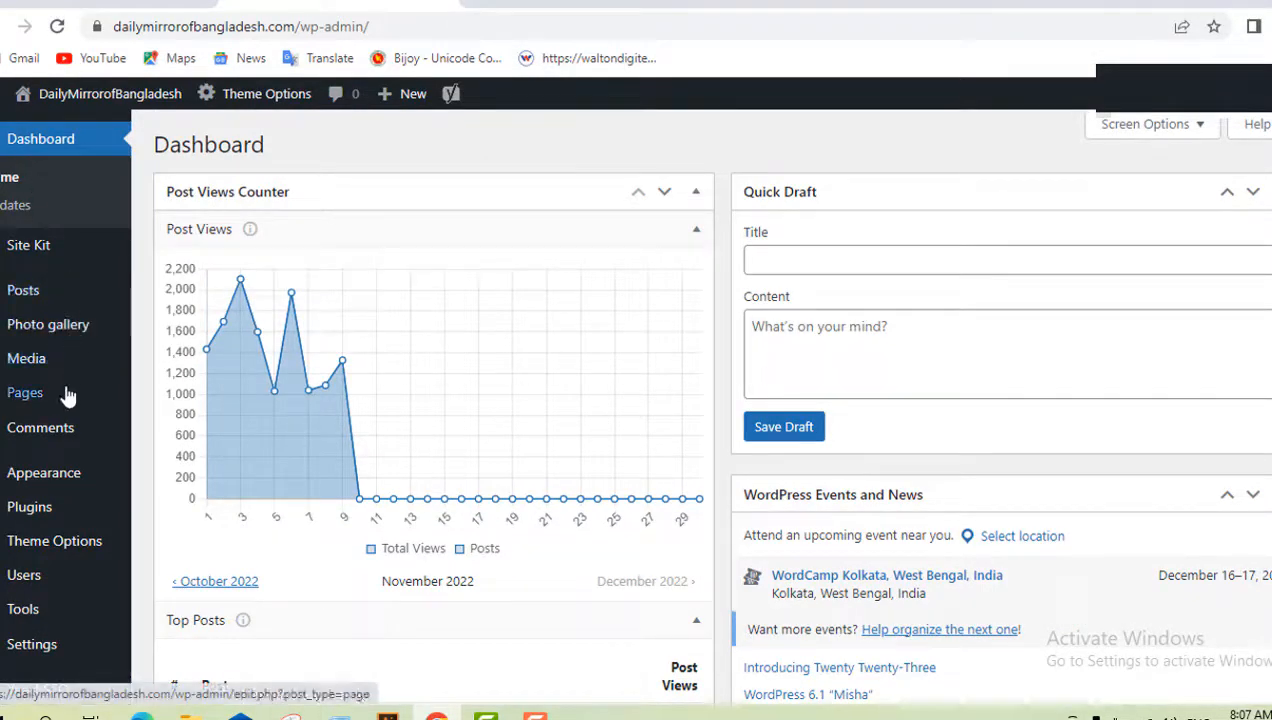
pyautogui.moveTo(22, 341)
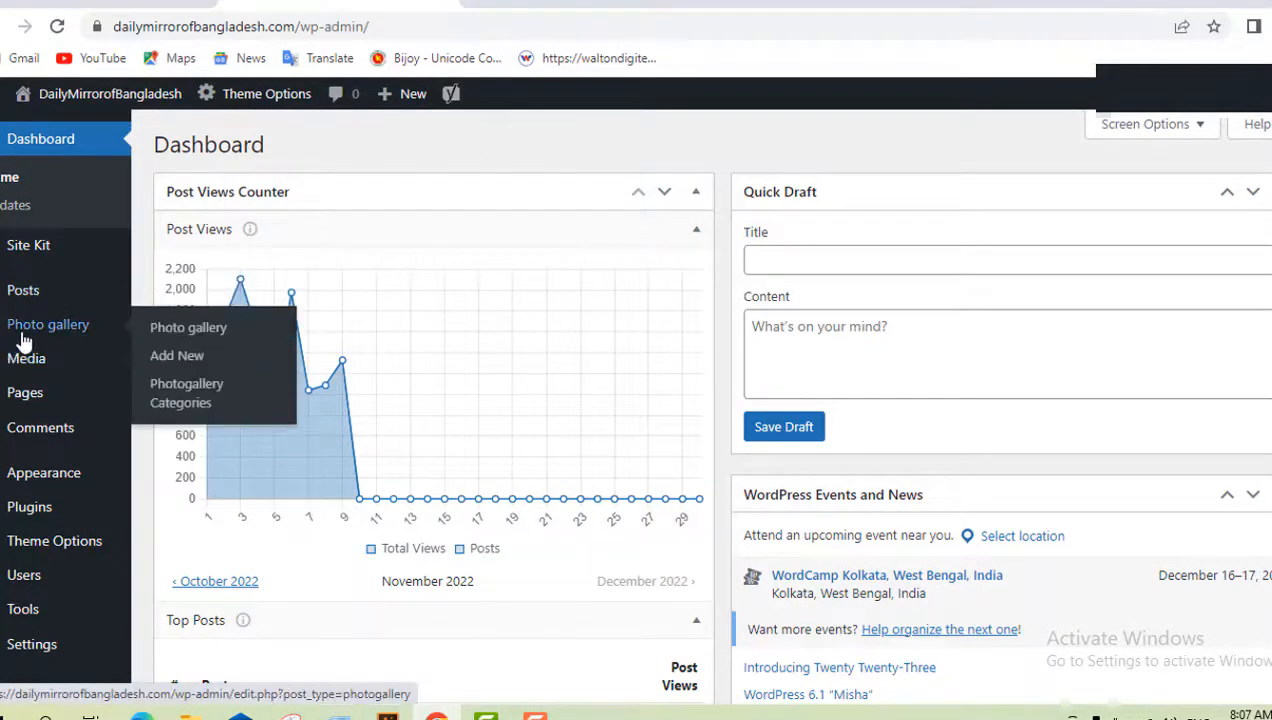
pyautogui.moveTo(25, 372)
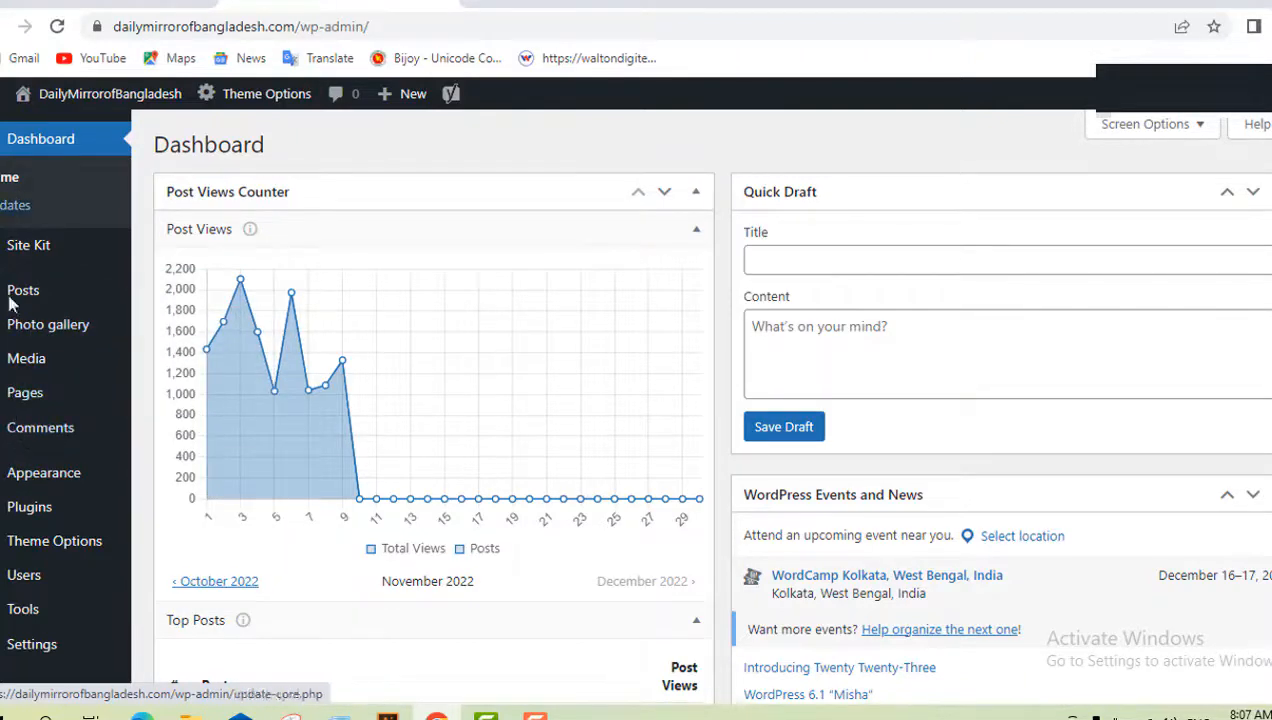
pyautogui.scroll(-3, 15, 400)
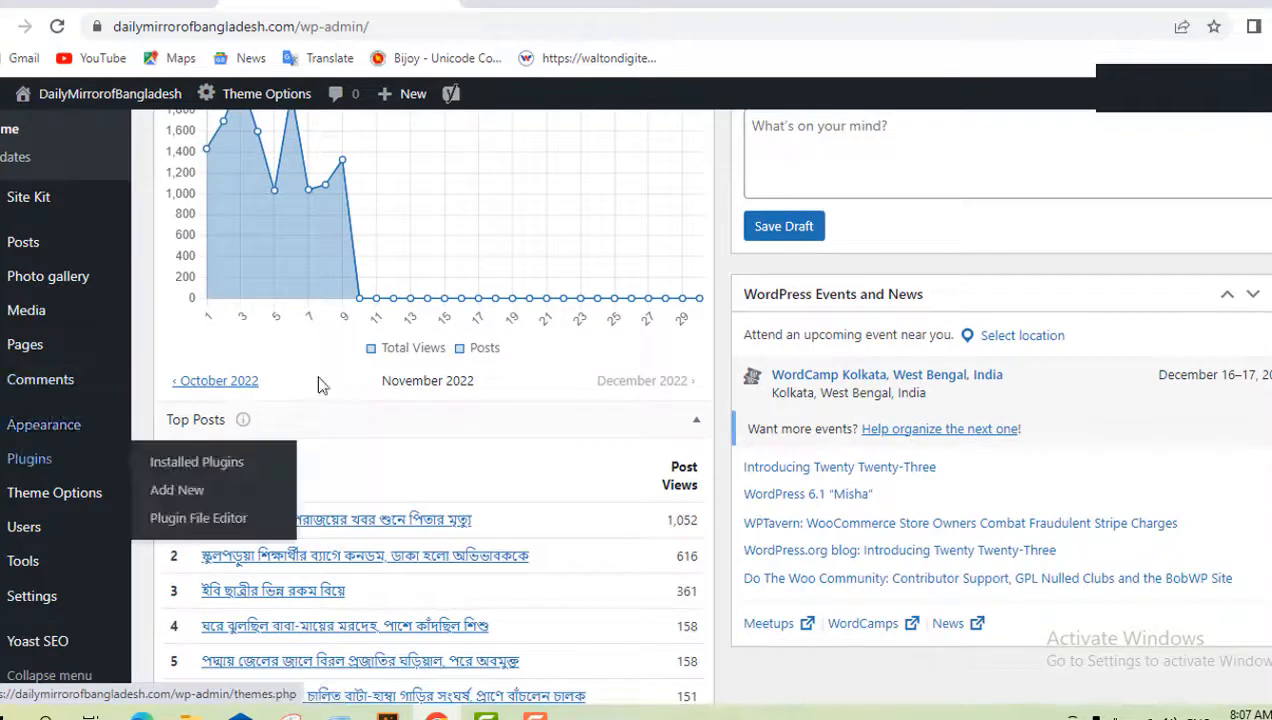
pyautogui.scroll(3, 400, 340)
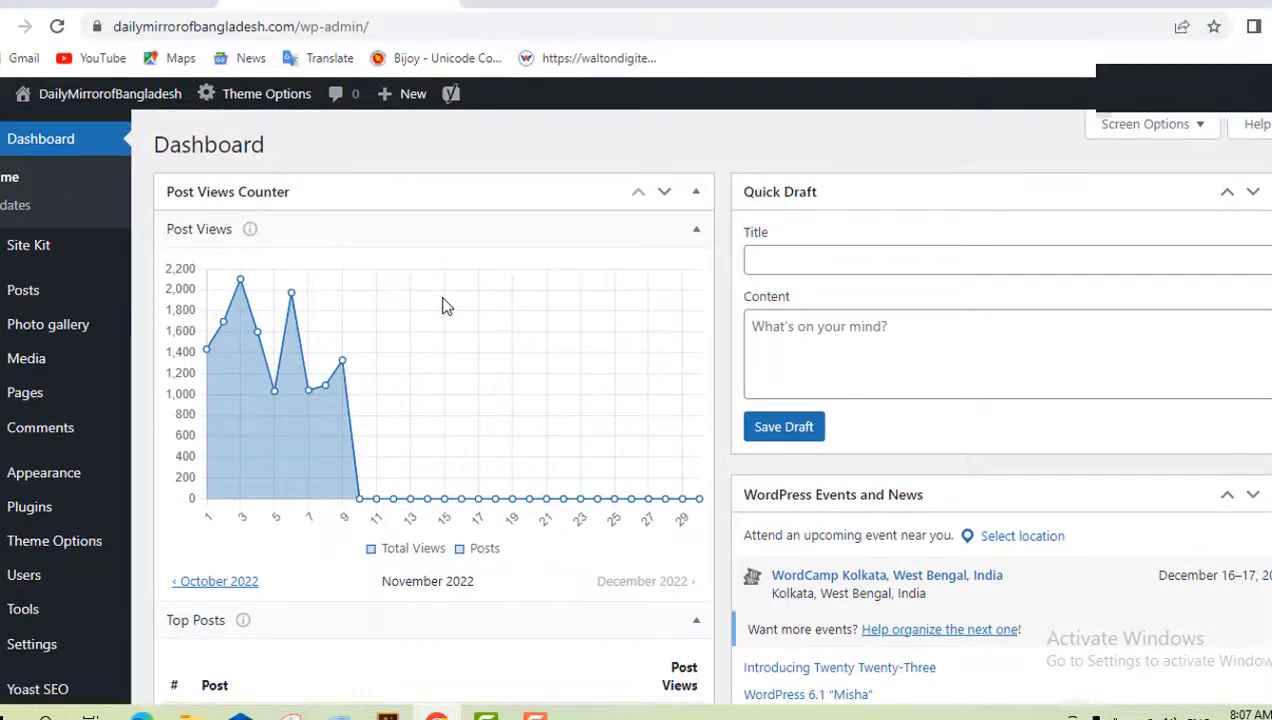
pyautogui.moveTo(25, 300)
pyautogui.scroll(-1, 437, 270)
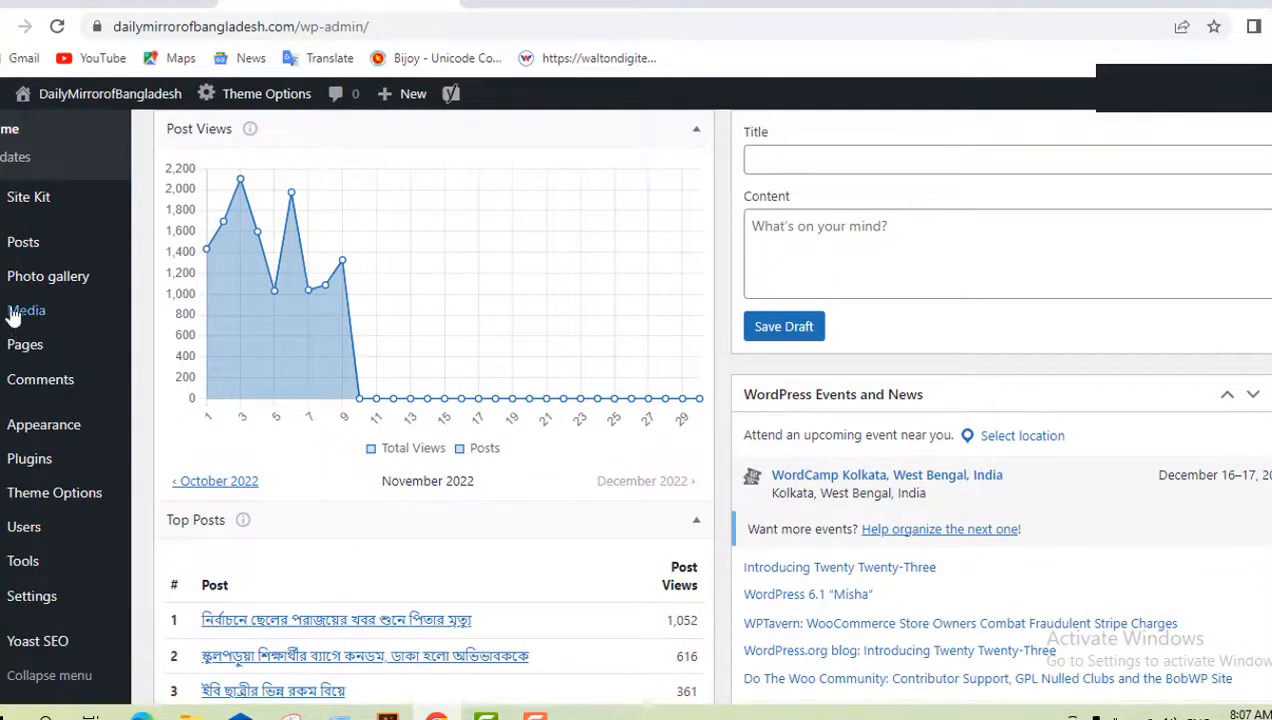
# - Start a new post in the WordPress admin
pyautogui.moveTo(18, 248)
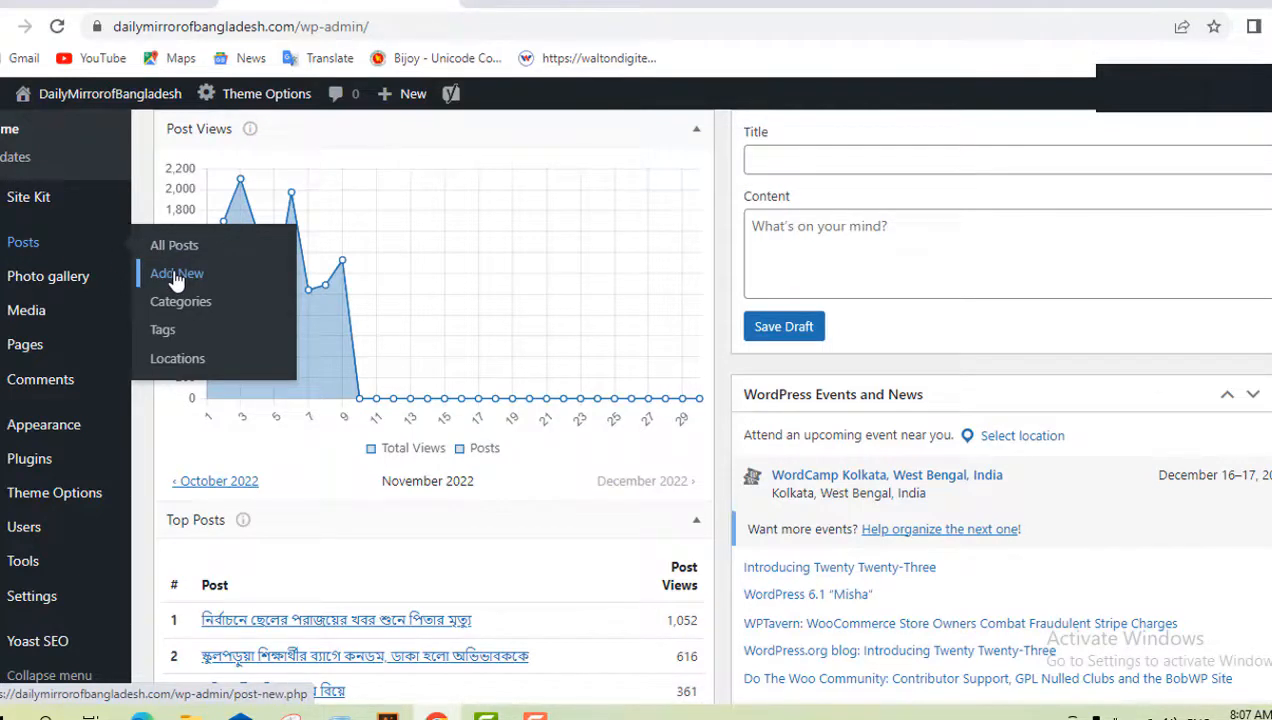
pyautogui.moveTo(403, 104)
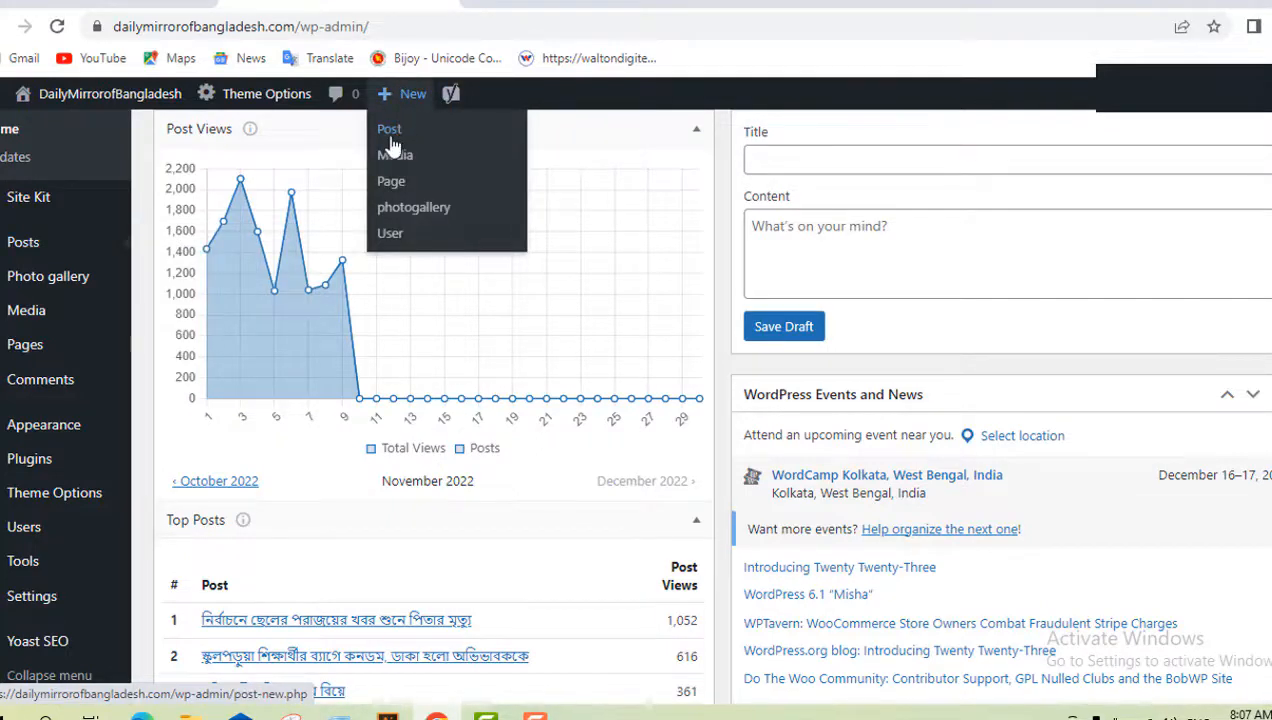
pyautogui.click(391, 143)
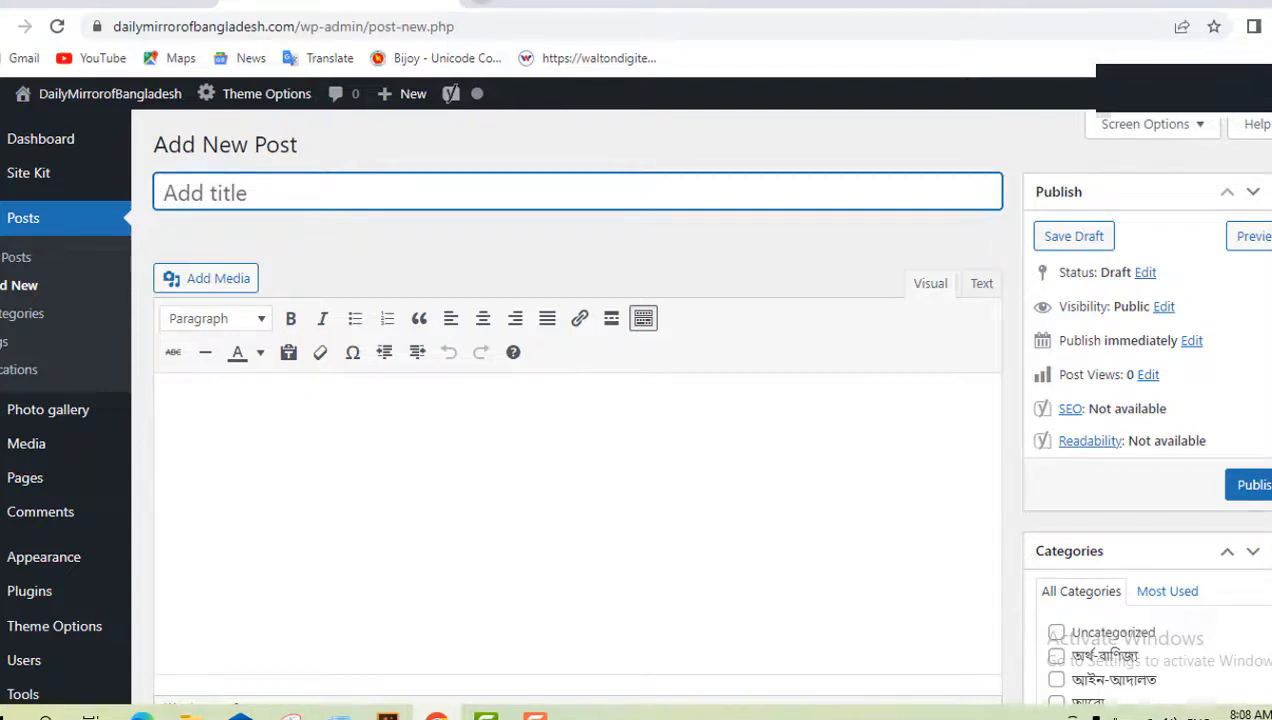
# - Open the Daily Bangladesh news site, daily-bangladesh.com, in a separate browser tab
pyautogui.click(500, 2)
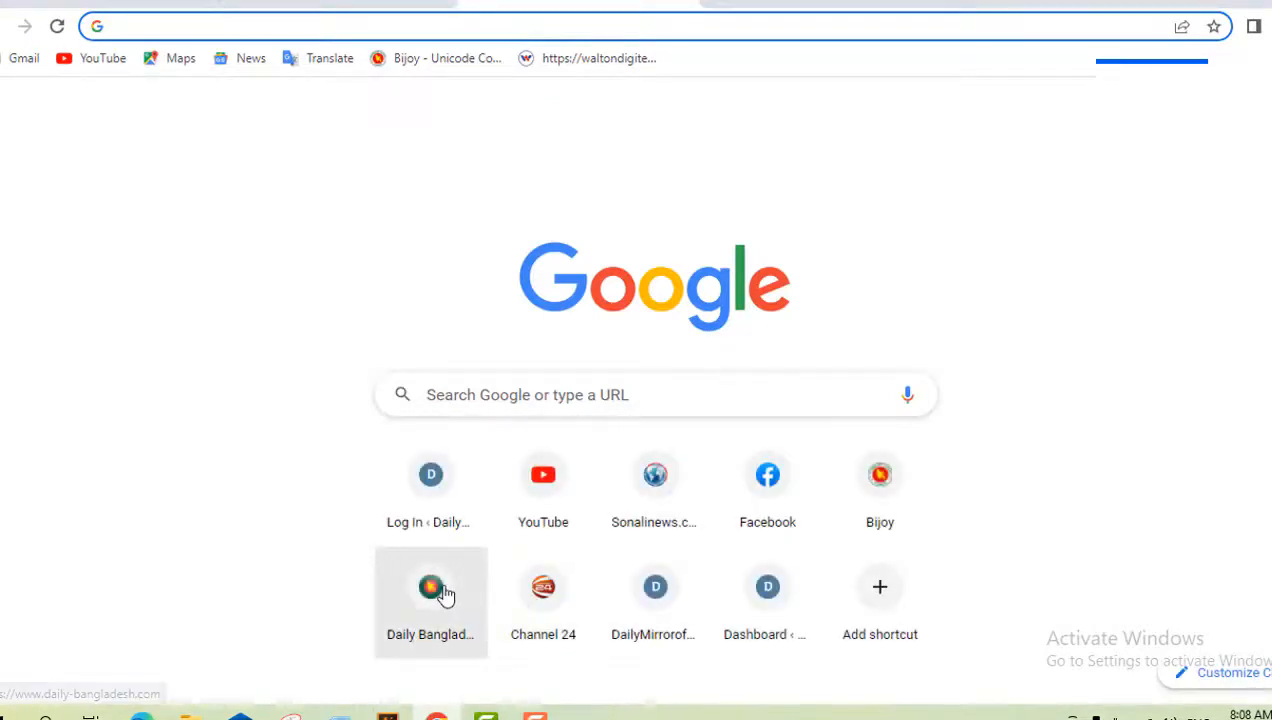
pyautogui.click(441, 590)
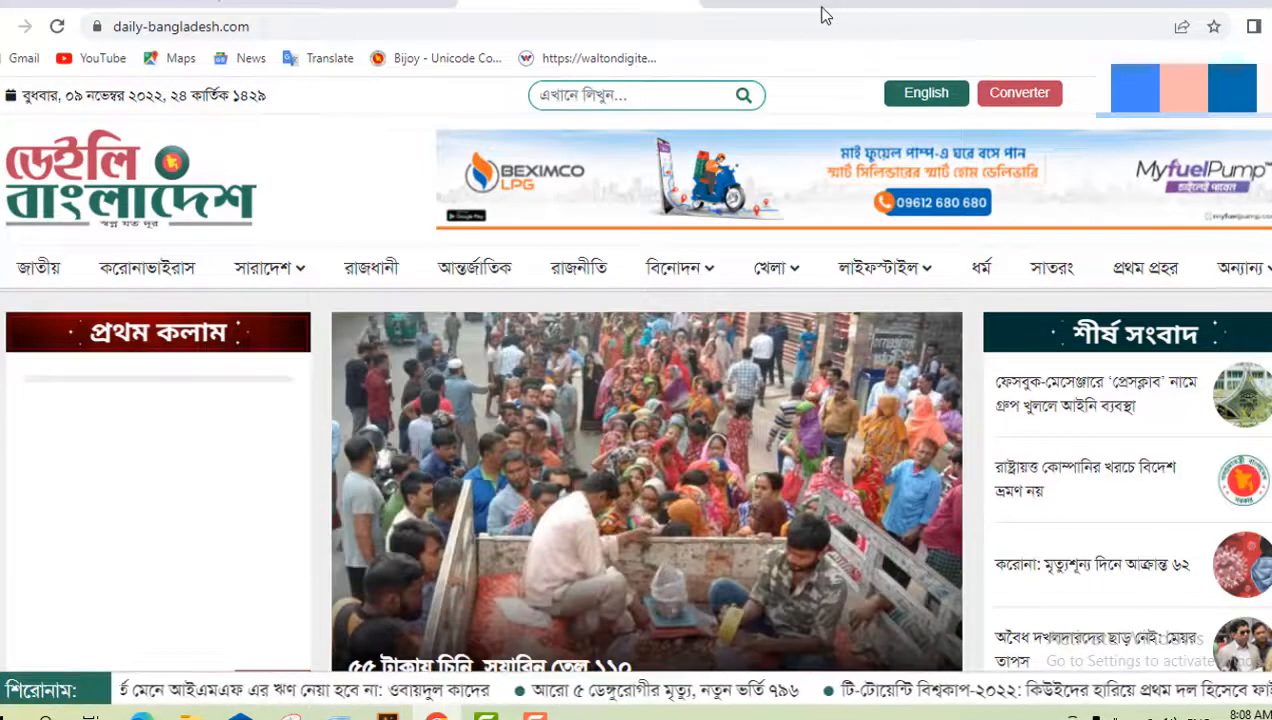
# - Browse the Daily Bangladesh home page and open the article "ভালোবেসে বিয়ে, এক বছর পর লাশ" from the latest news list
pyautogui.moveTo(680, 268)
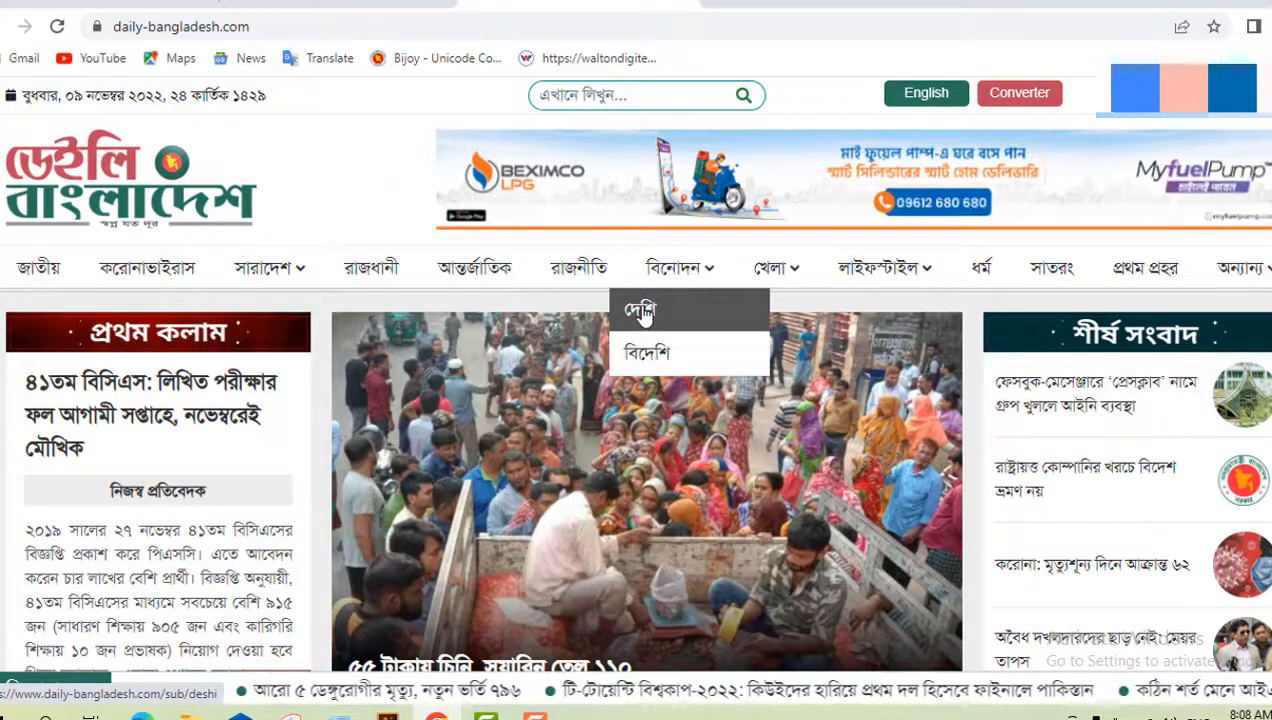
pyautogui.scroll(-3, 716, 312)
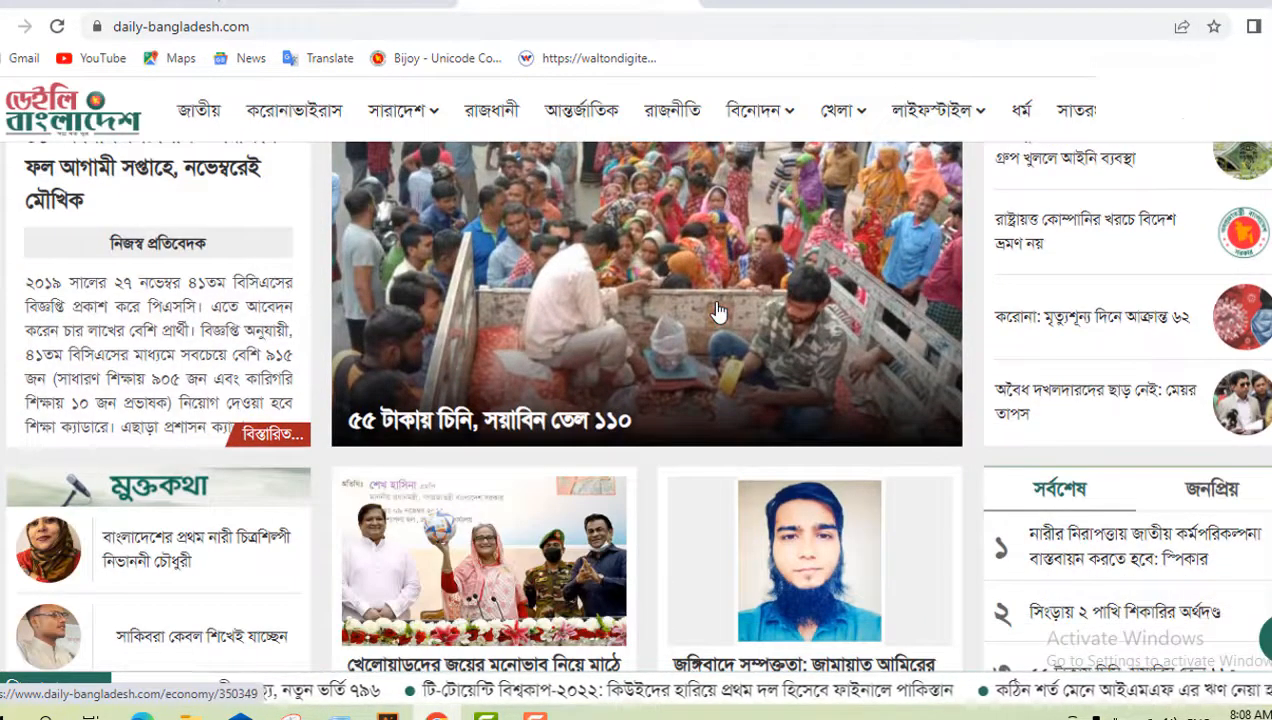
pyautogui.scroll(-1, 729, 309)
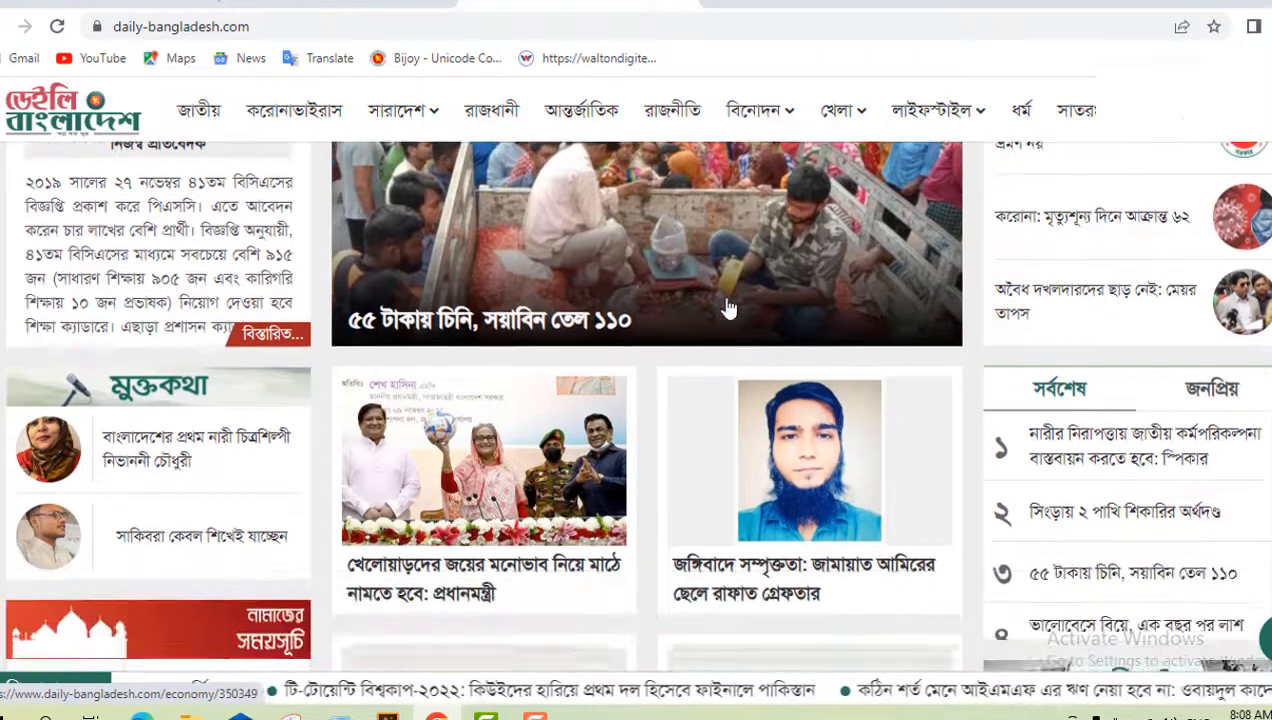
pyautogui.scroll(-3, 729, 309)
pyautogui.scroll(7, 729, 309)
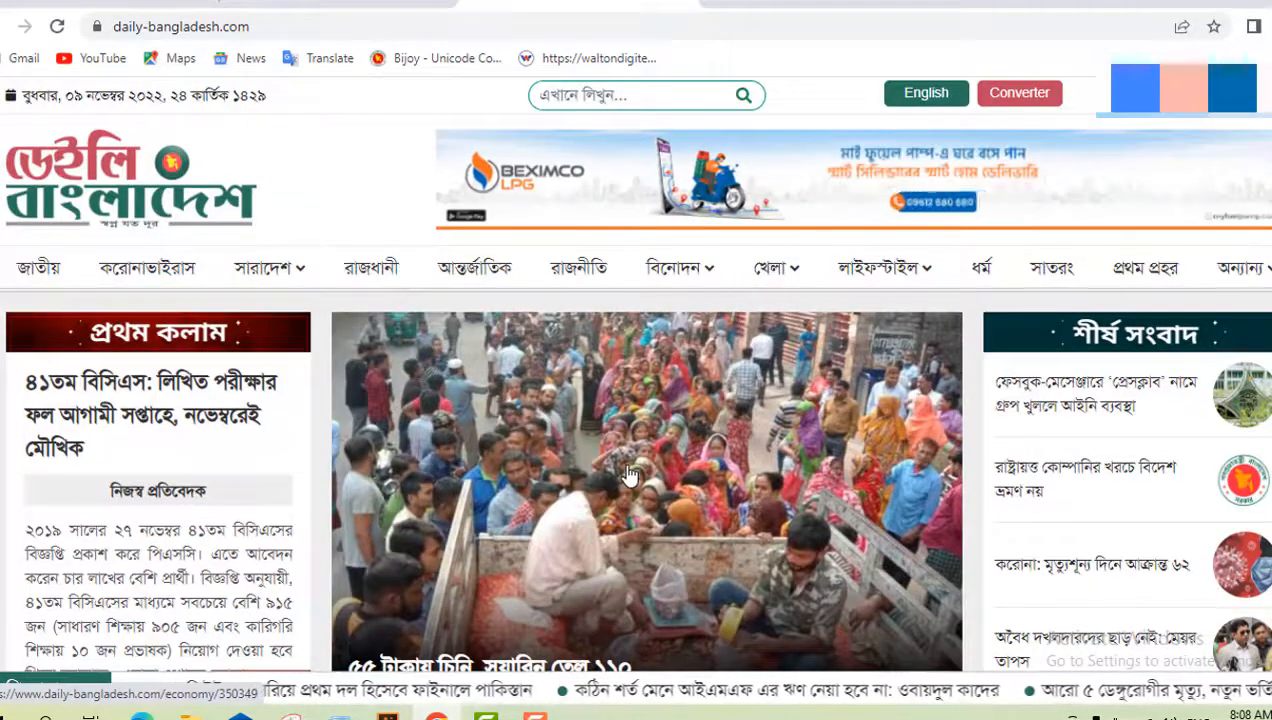
pyautogui.scroll(-2, 628, 476)
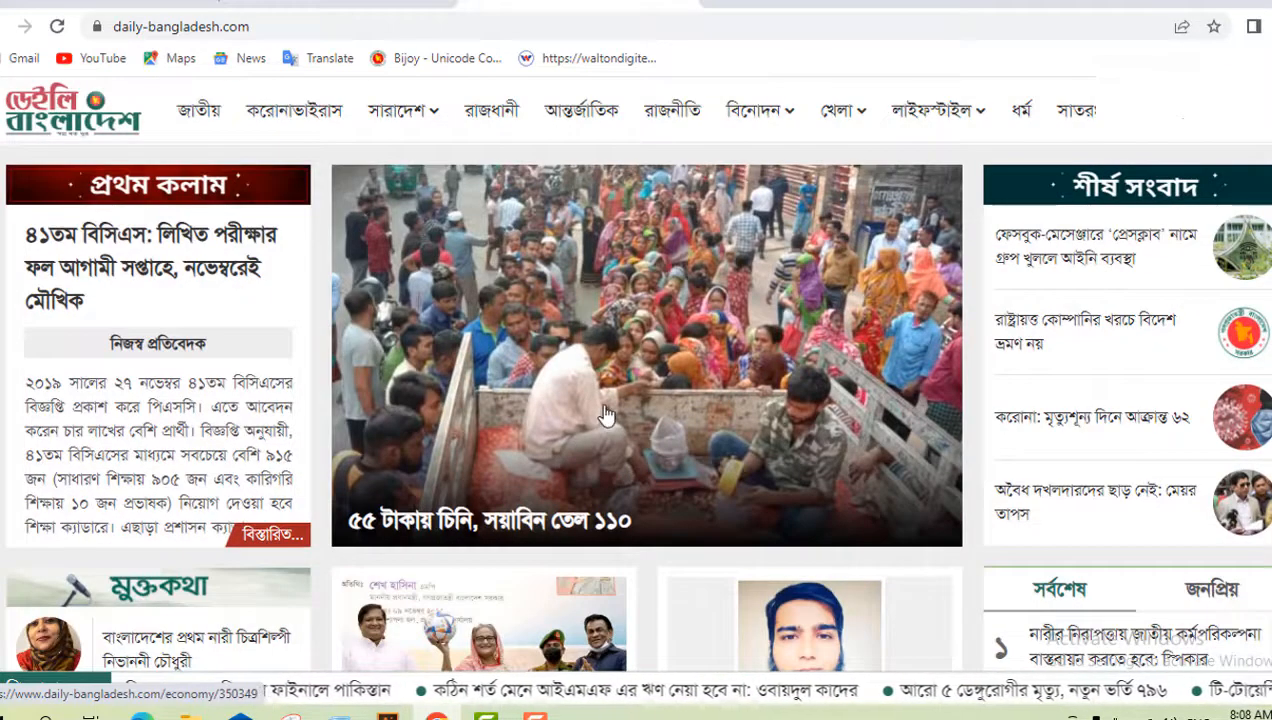
pyautogui.scroll(-3, 690, 436)
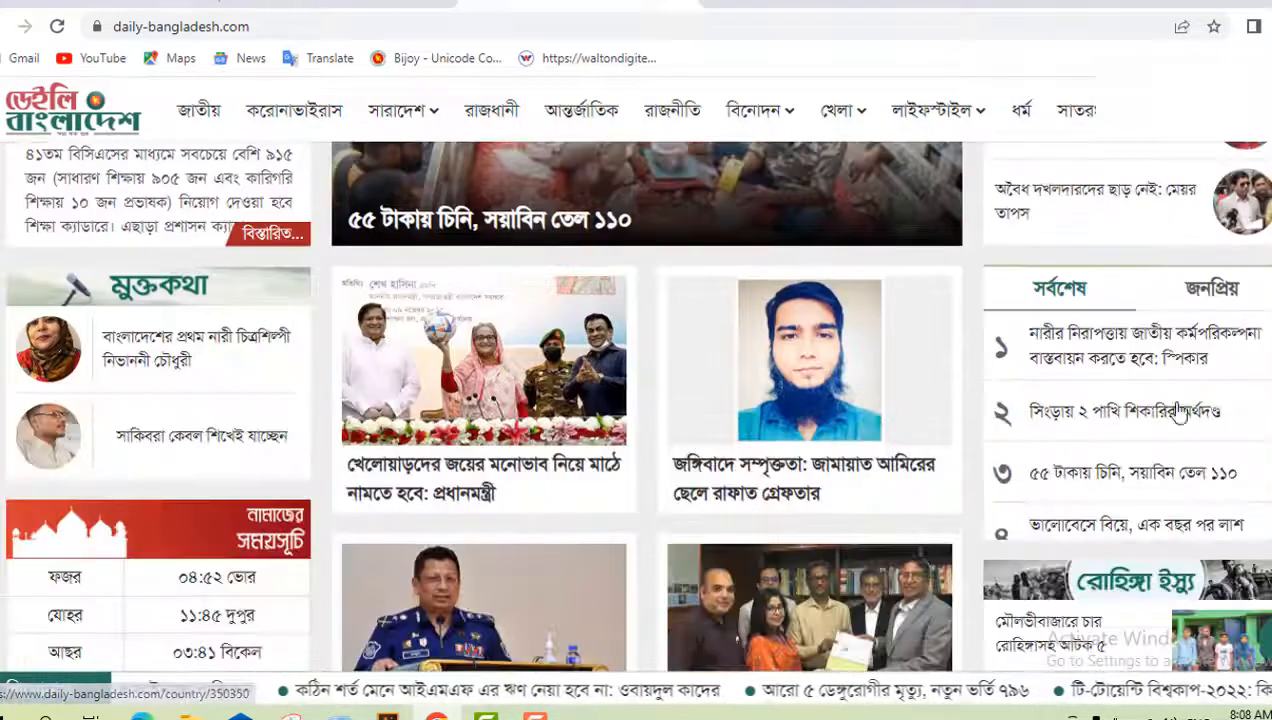
pyautogui.scroll(-3, 636, 452)
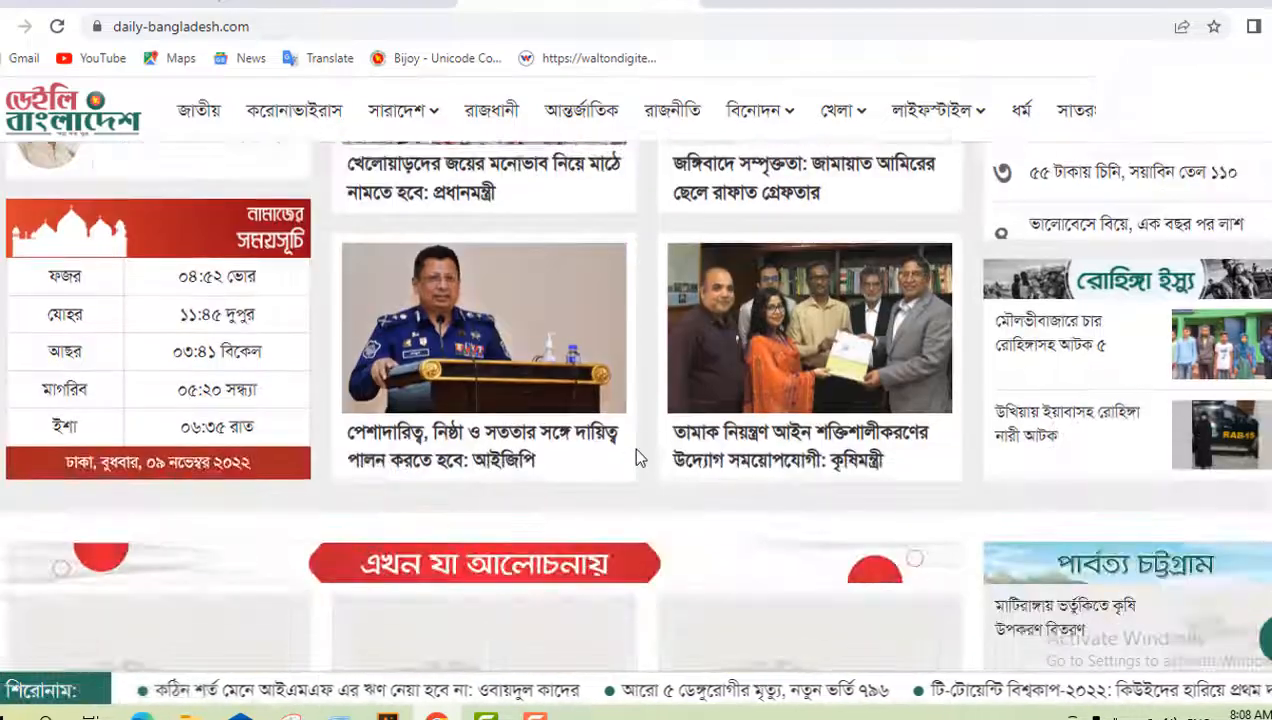
pyautogui.scroll(2, 632, 446)
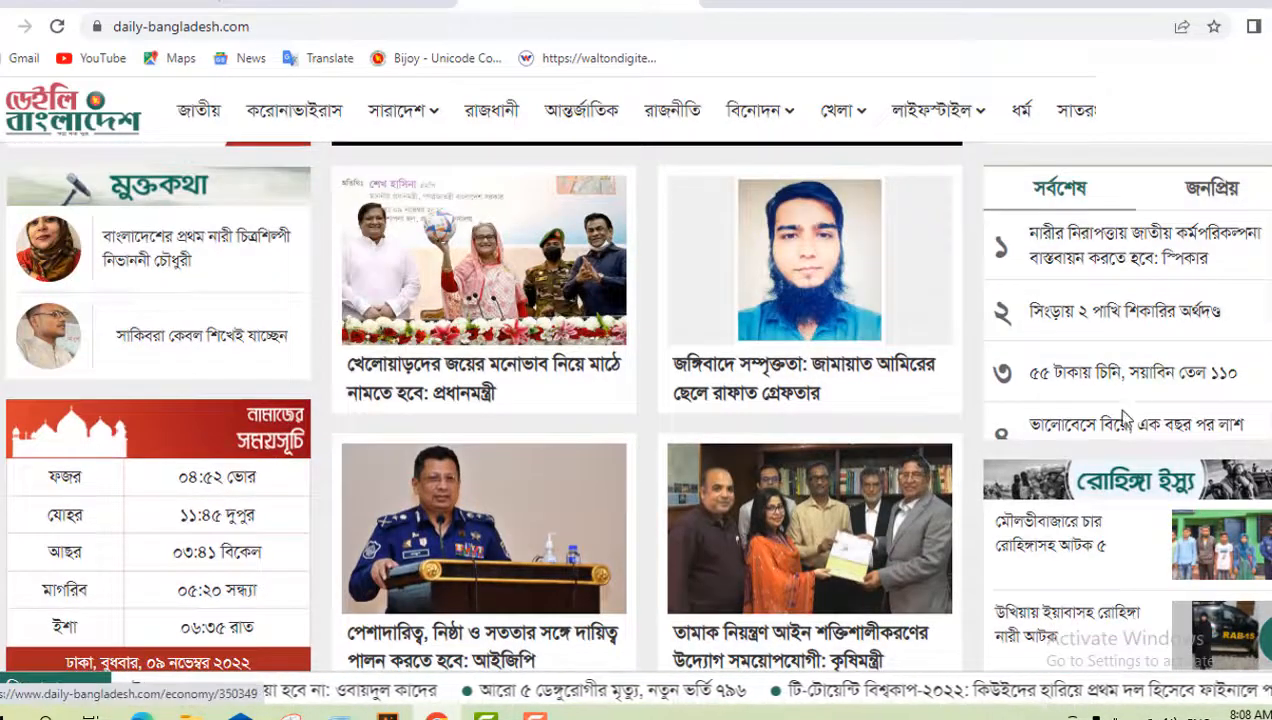
pyautogui.click(1153, 430)
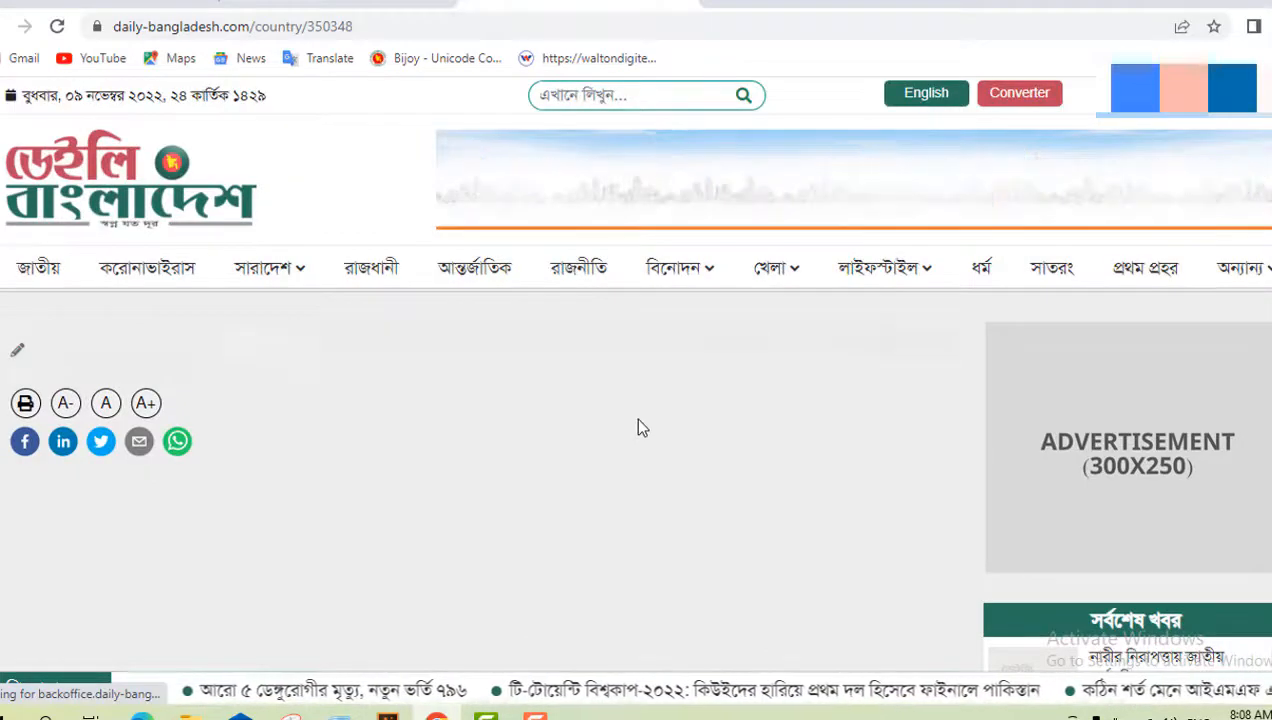
# - Select the article's full body text, from the lead paragraph to the last sentence above the credit line
pyautogui.scroll(-6, 640, 426)
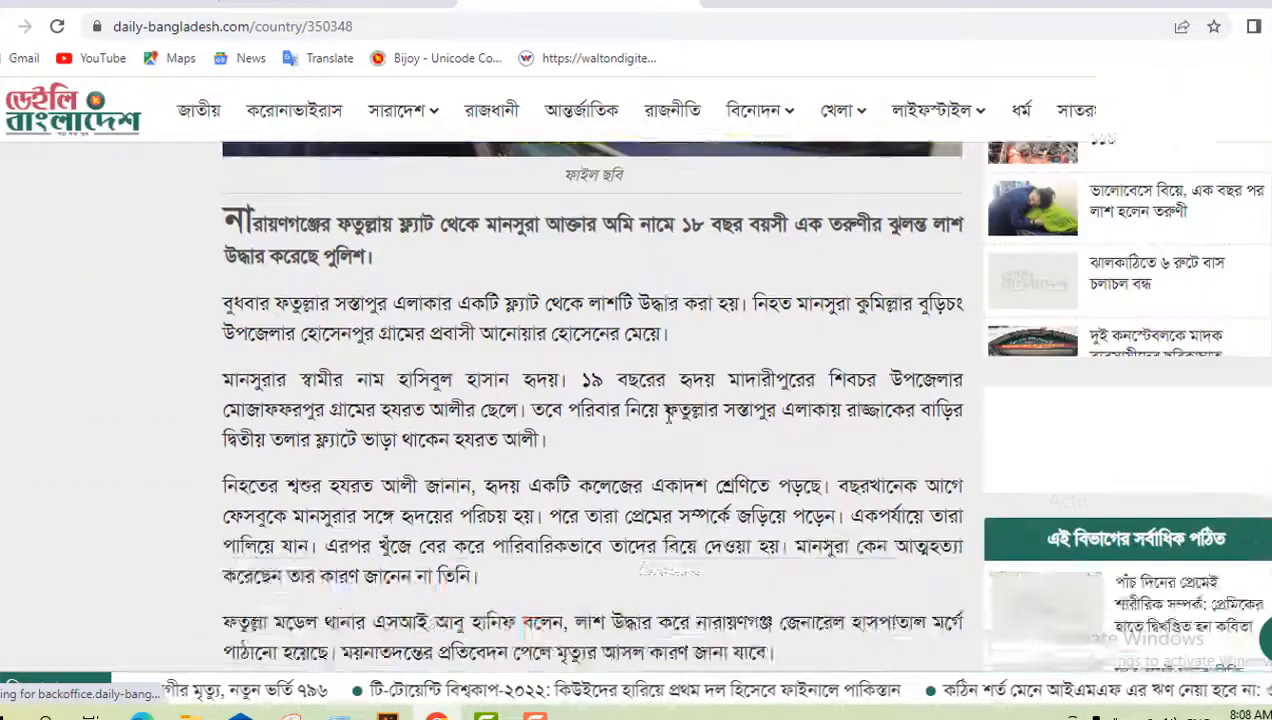
pyautogui.scroll(-3, 668, 412)
pyautogui.scroll(3, 668, 420)
pyautogui.scroll(-1, 508, 398)
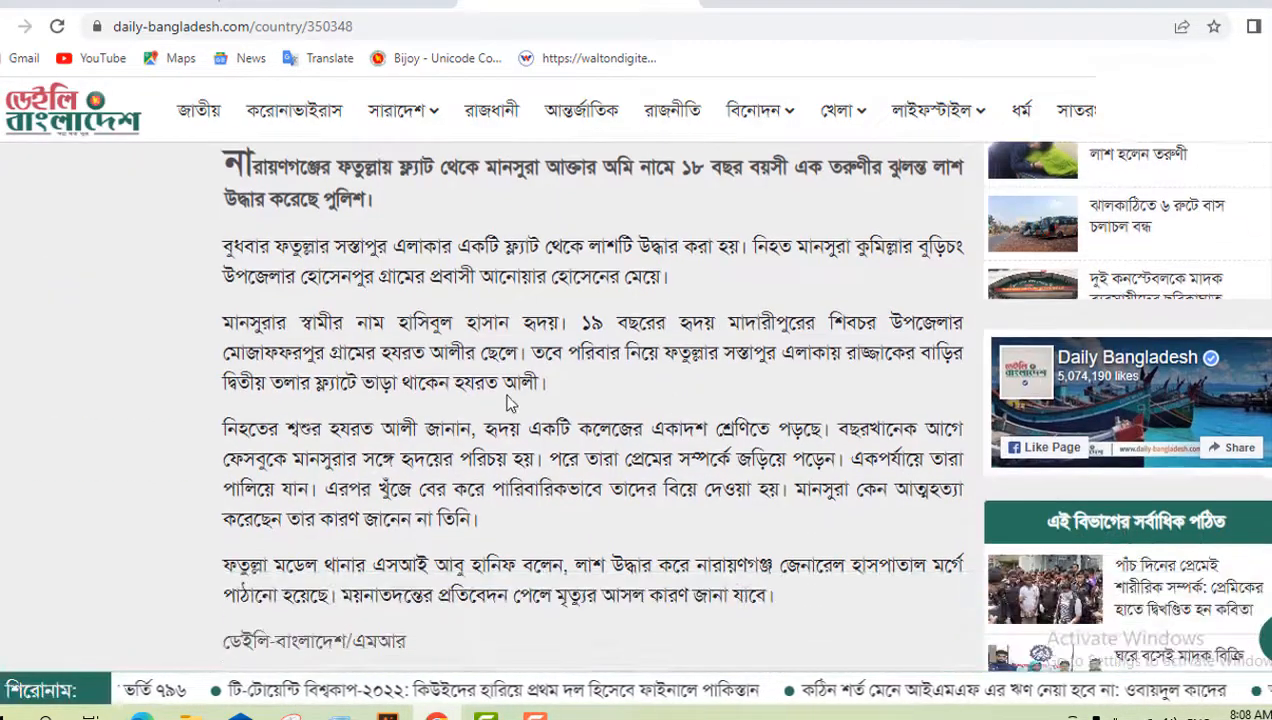
pyautogui.moveTo(226, 160); pyautogui.dragTo(800, 596)
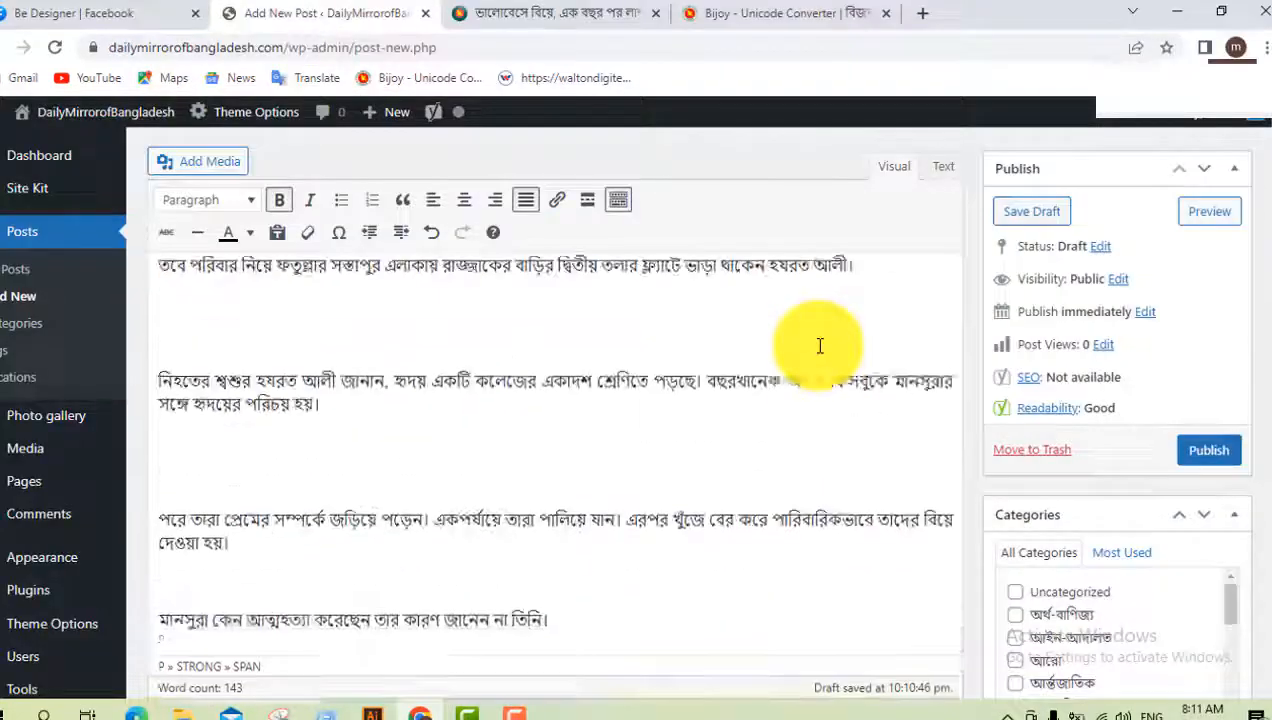
# - Review the draft post's body text, the Yoast SEO readability analysis and the post settings boxes
pyautogui.scroll(5, 818, 346)
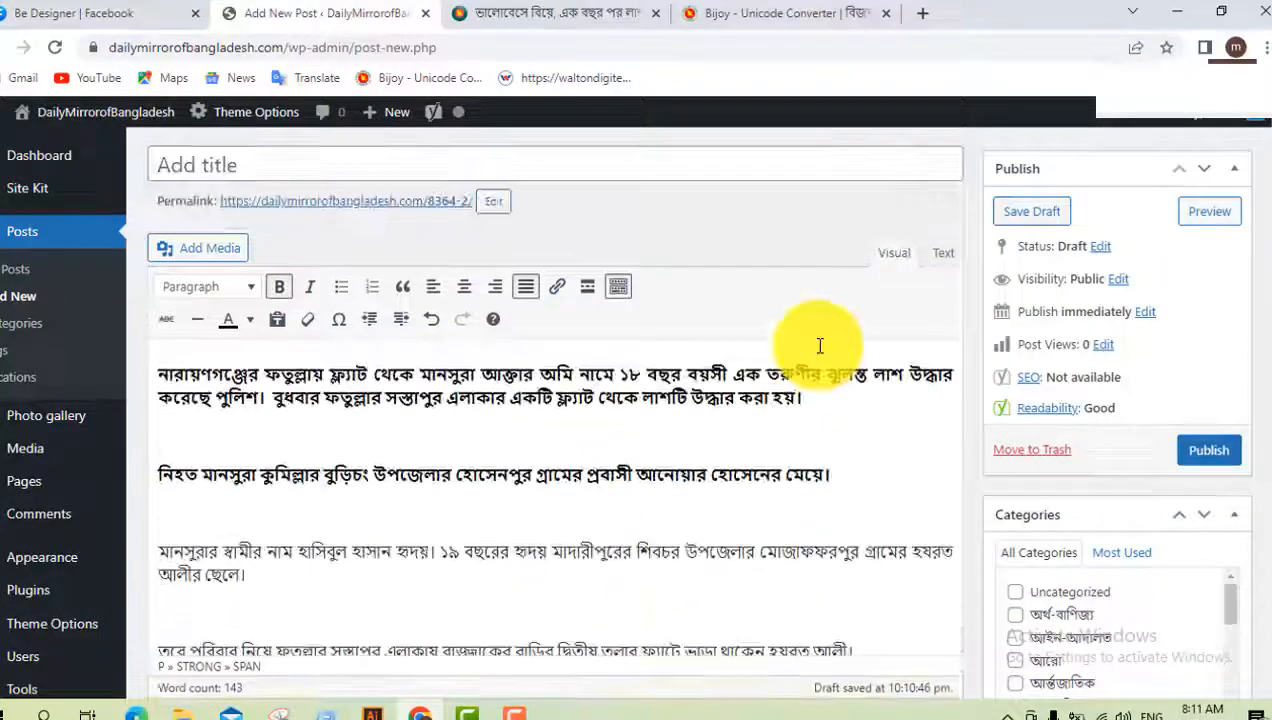
pyautogui.scroll(-10, 820, 345)
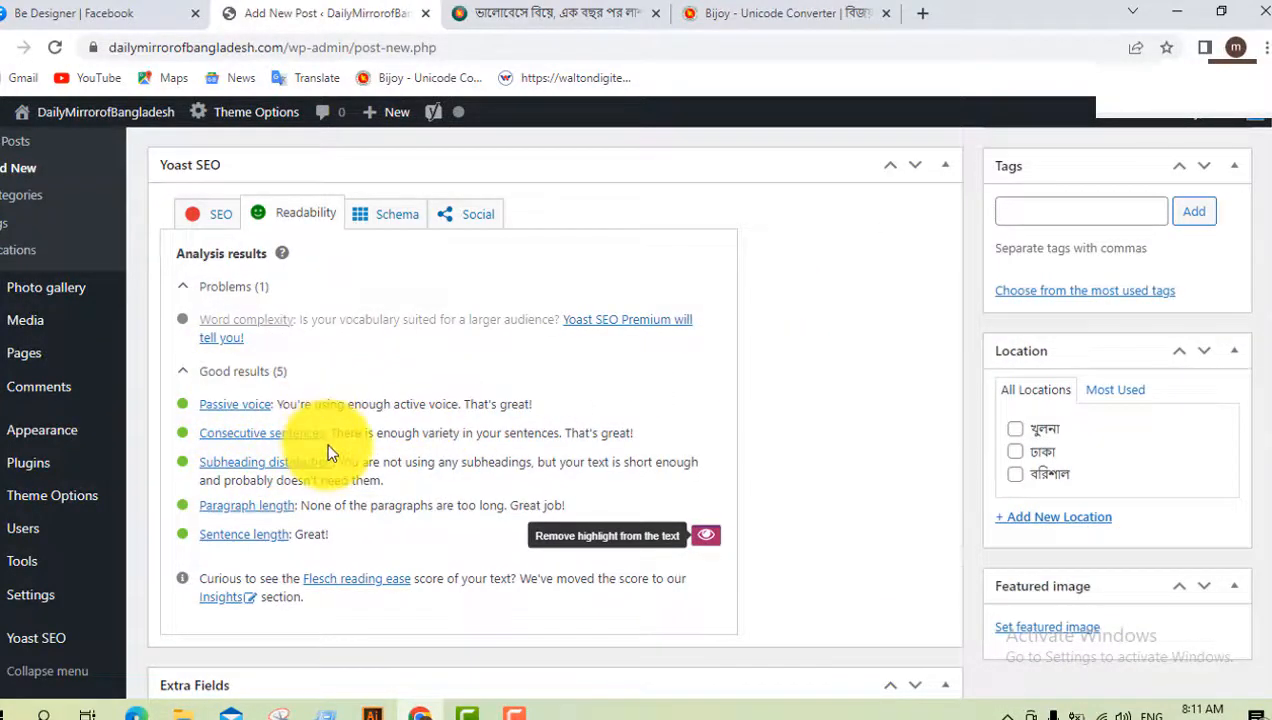
pyautogui.scroll(-2, 300, 440)
pyautogui.scroll(10, 520, 405)
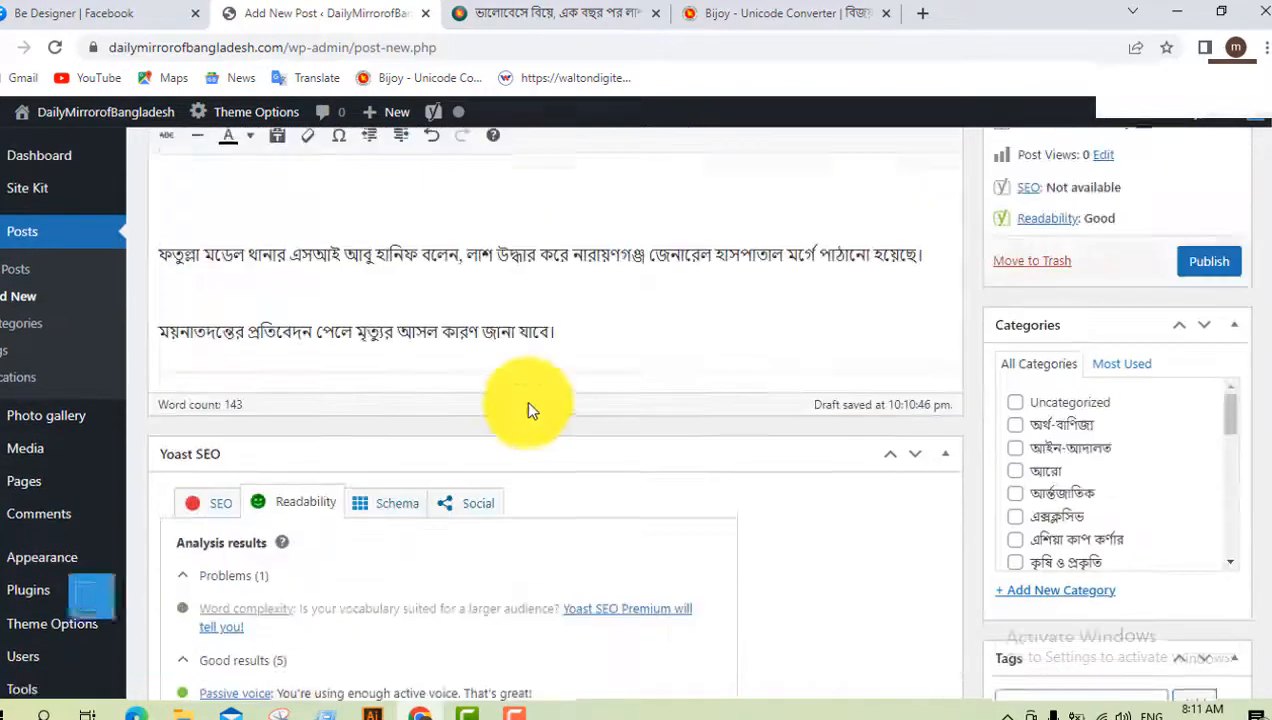
pyautogui.scroll(6, 527, 403)
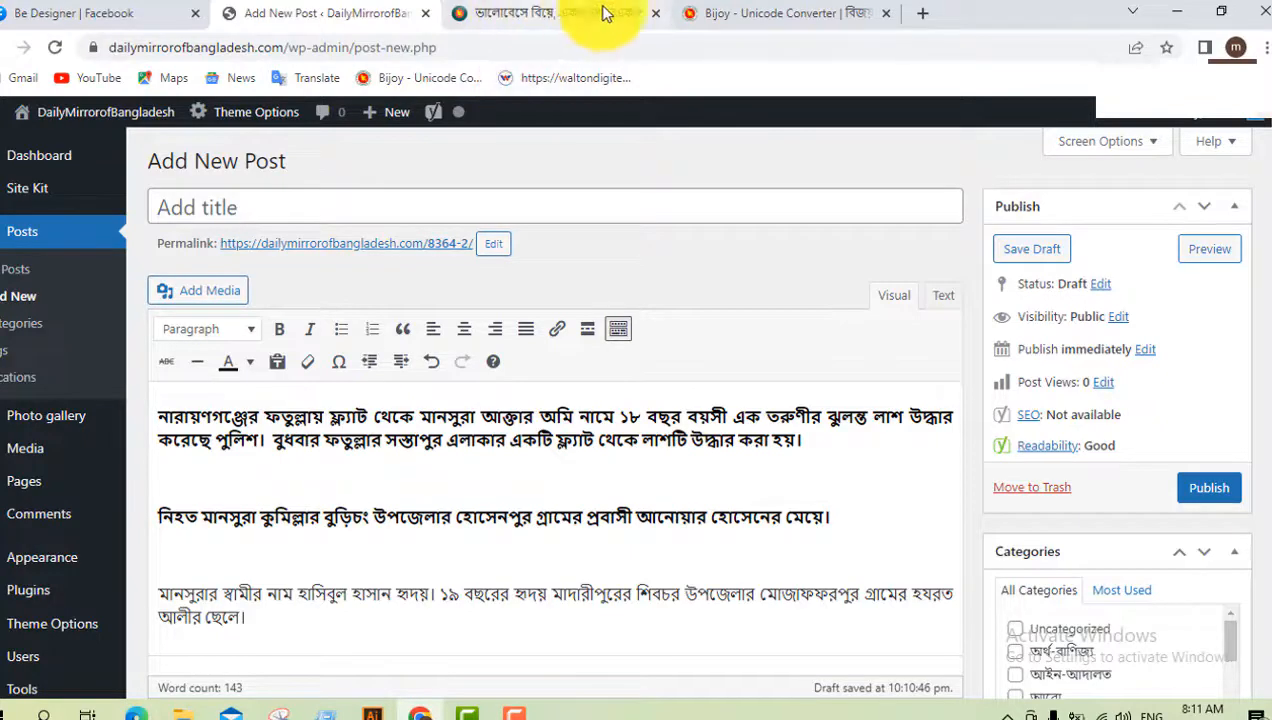
pyautogui.scroll(-2, 388, 447)
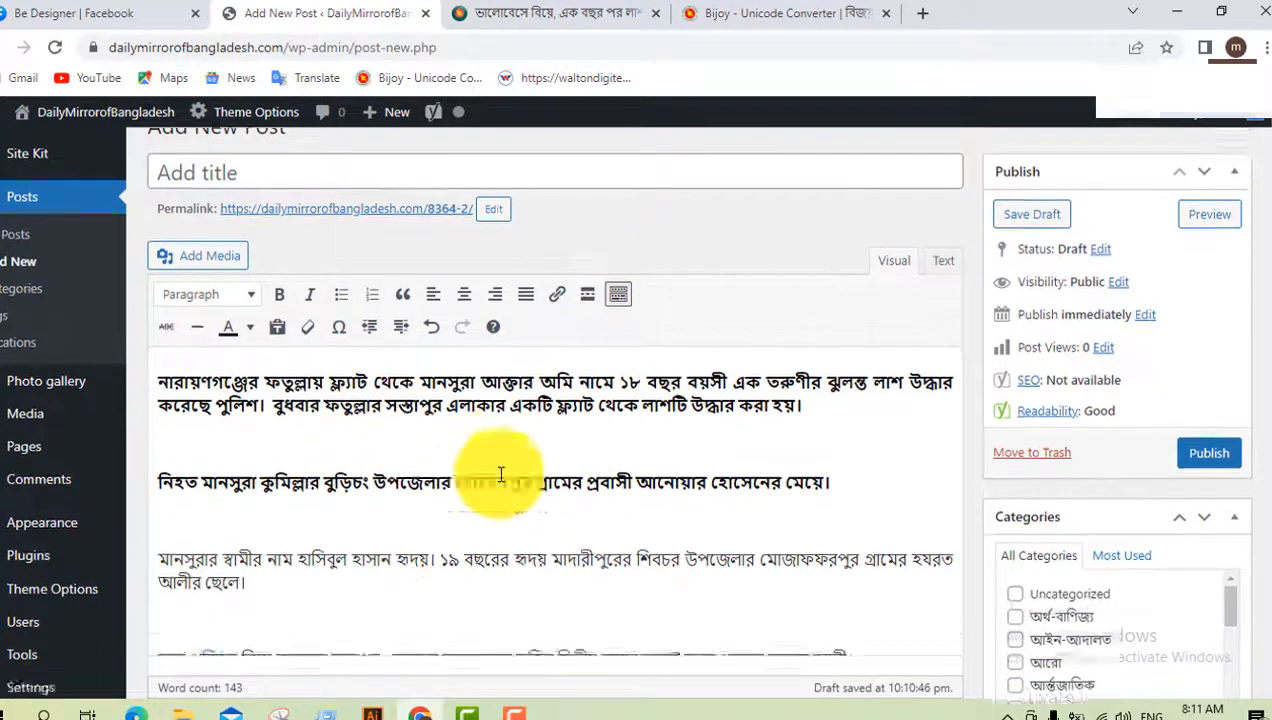
pyautogui.scroll(-1, 330, 405)
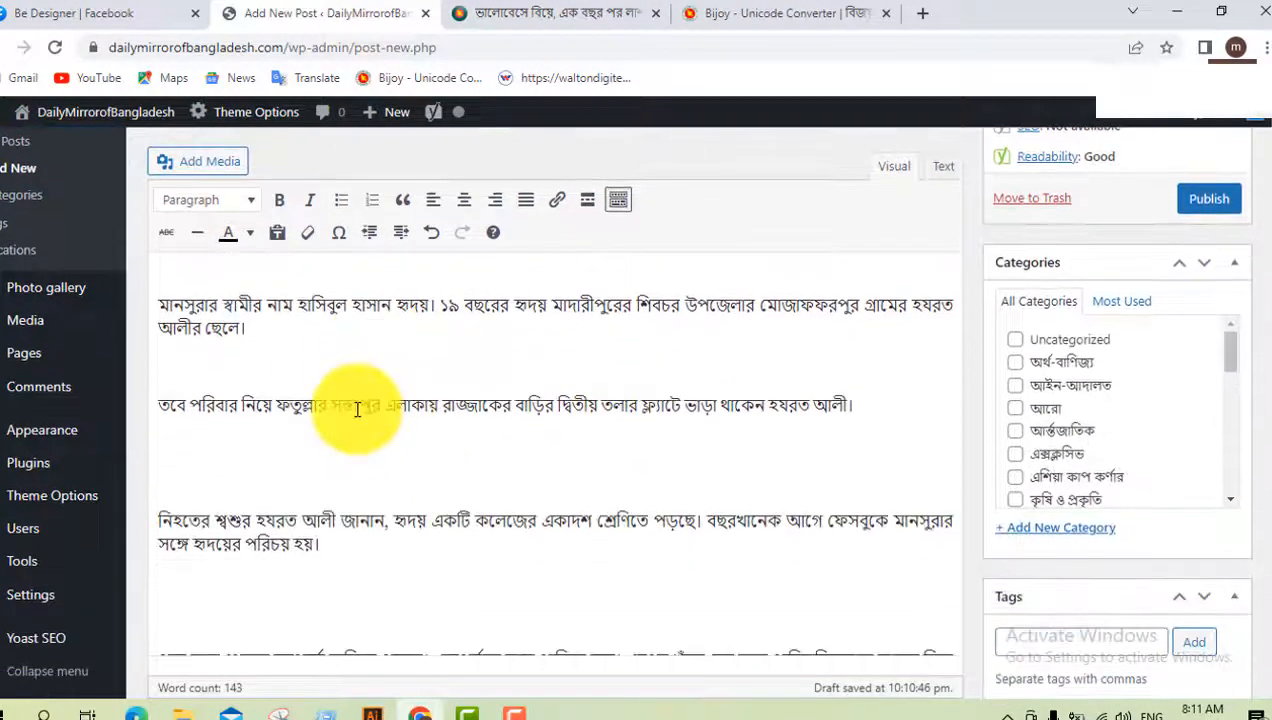
pyautogui.scroll(2, 406, 446)
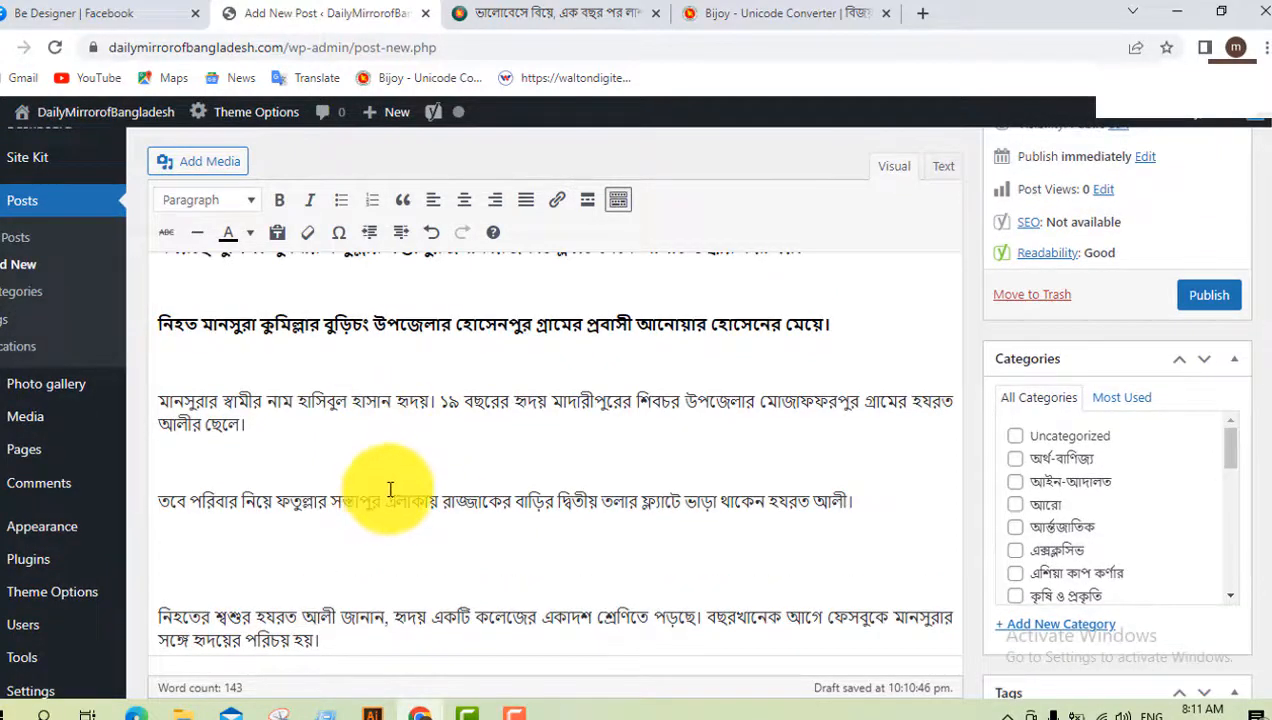
pyautogui.scroll(2, 440, 457)
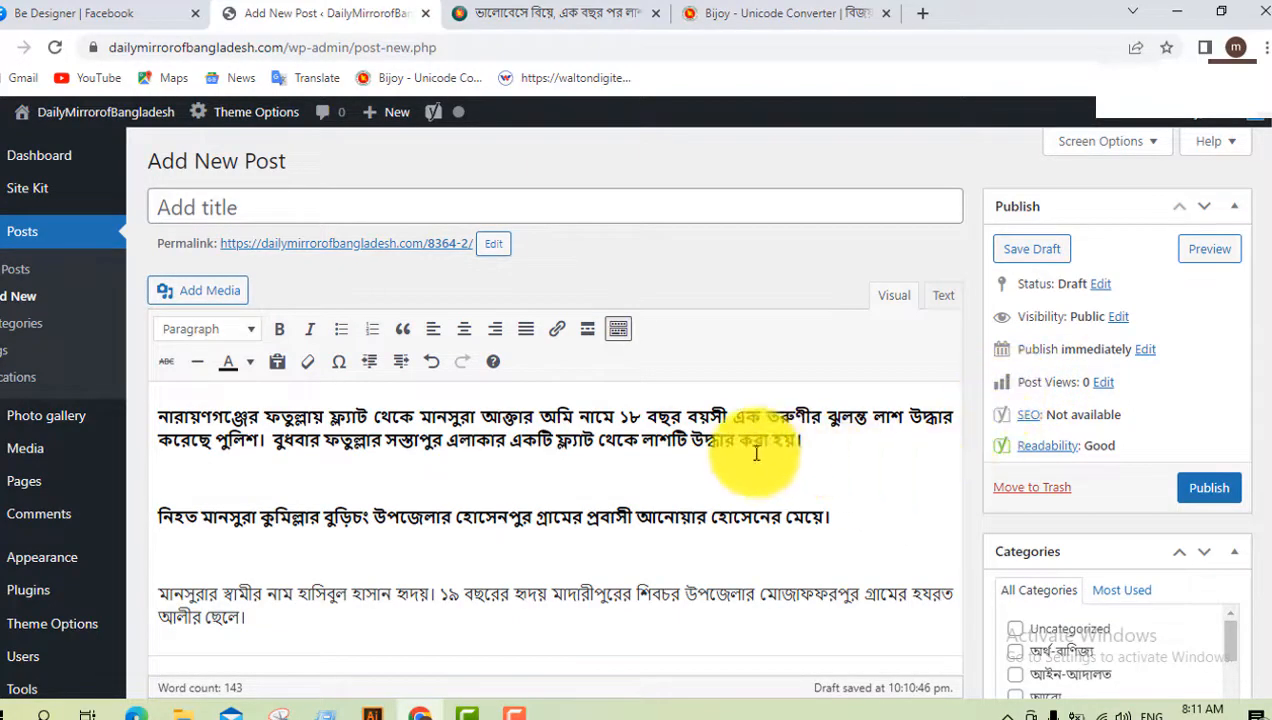
# - Copy the Daily Bangladesh headline "ভালোবেসে বিয়ে, এক বছর পর লাশ হলেন তরুণী" and paste it as the new post's title
pyautogui.click(530, 15)
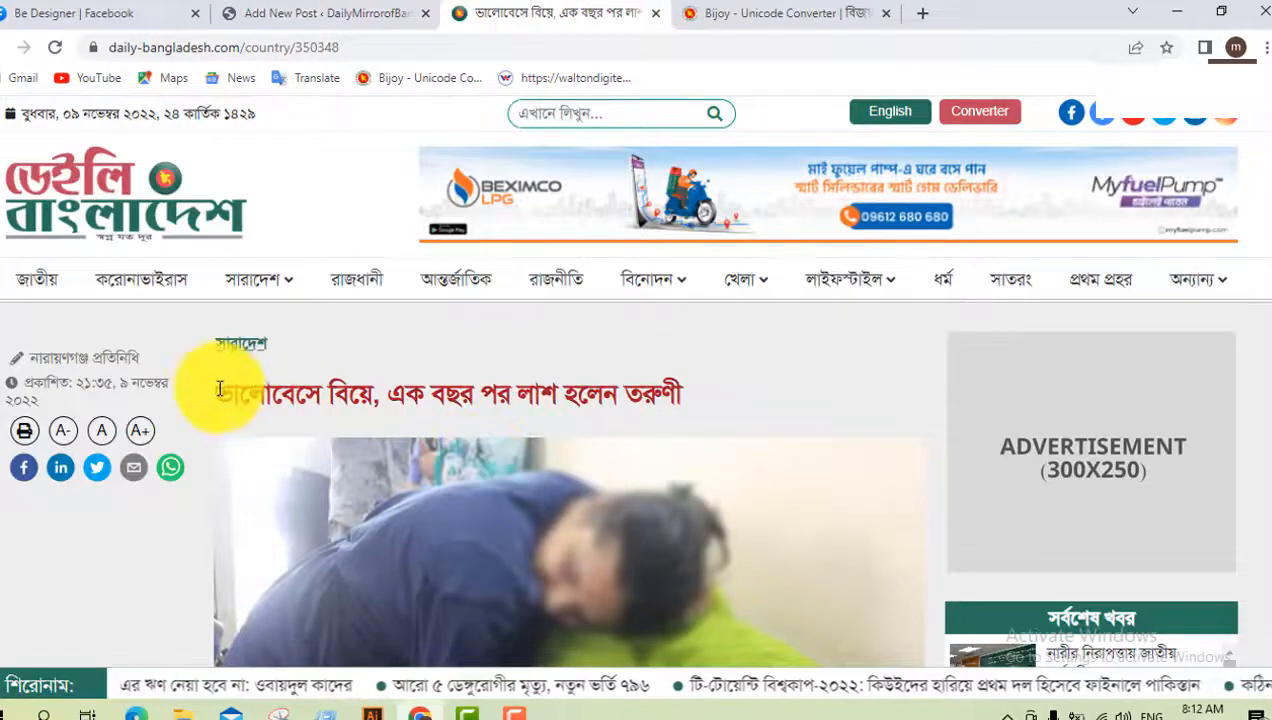
pyautogui.moveTo(213, 390); pyautogui.dragTo(752, 405)
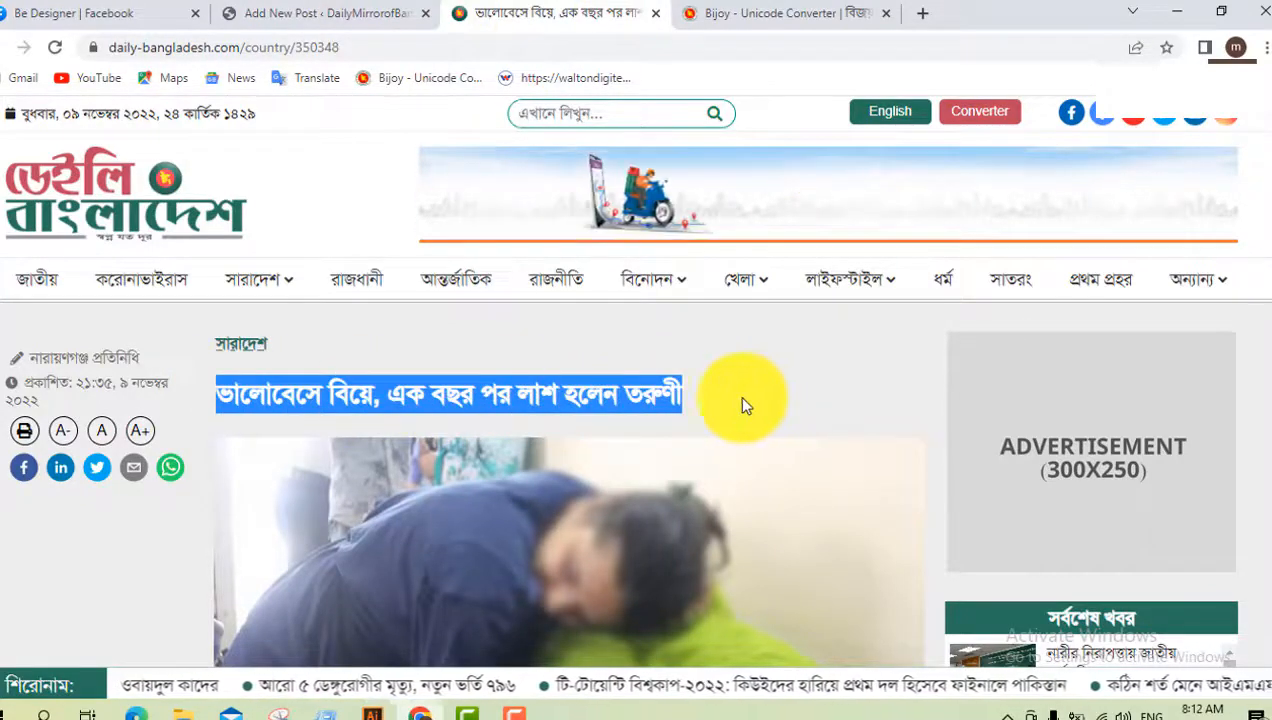
pyautogui.rightClick(643, 400)
pyautogui.click(686, 418)
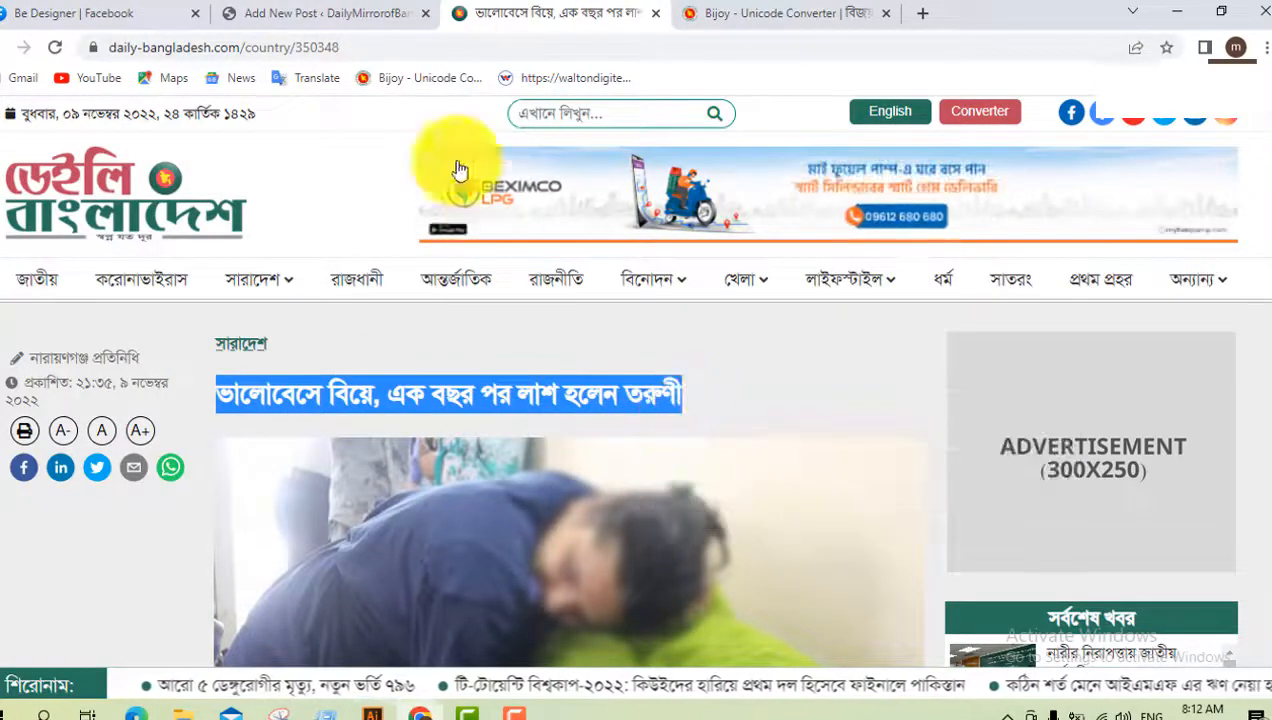
pyautogui.click(346, 13)
pyautogui.rightClick(394, 206)
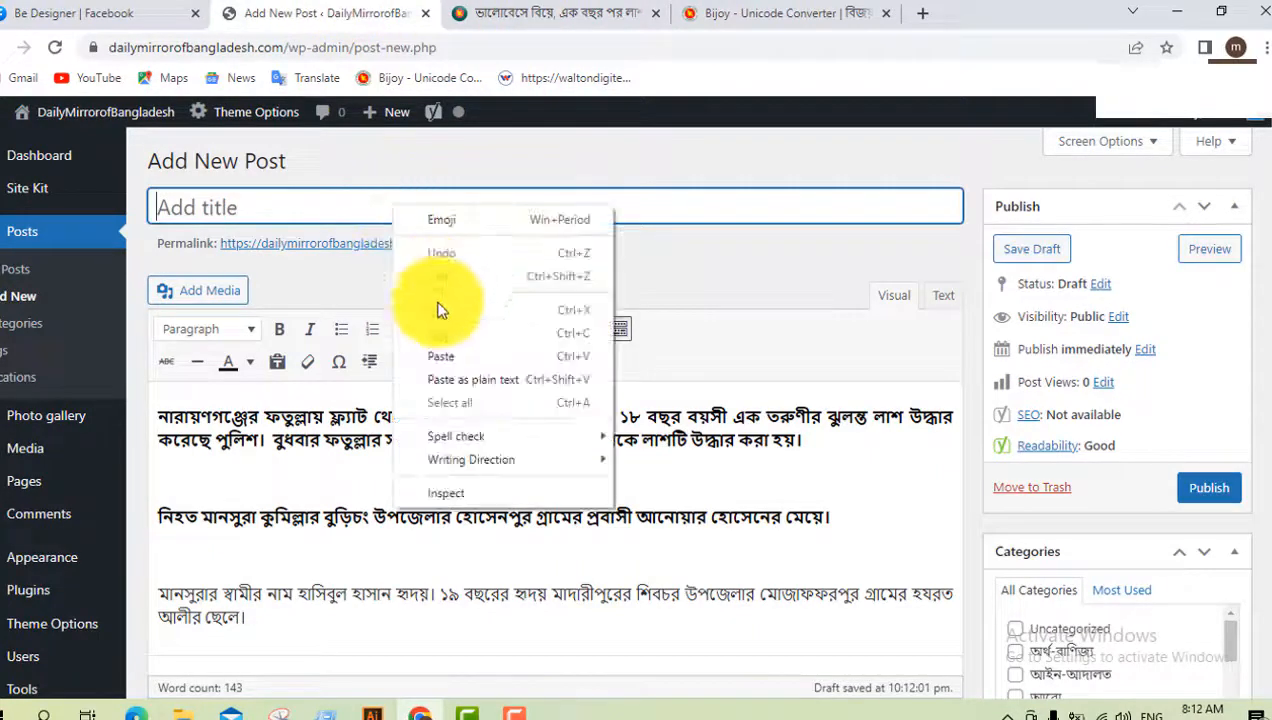
pyautogui.click(436, 358)
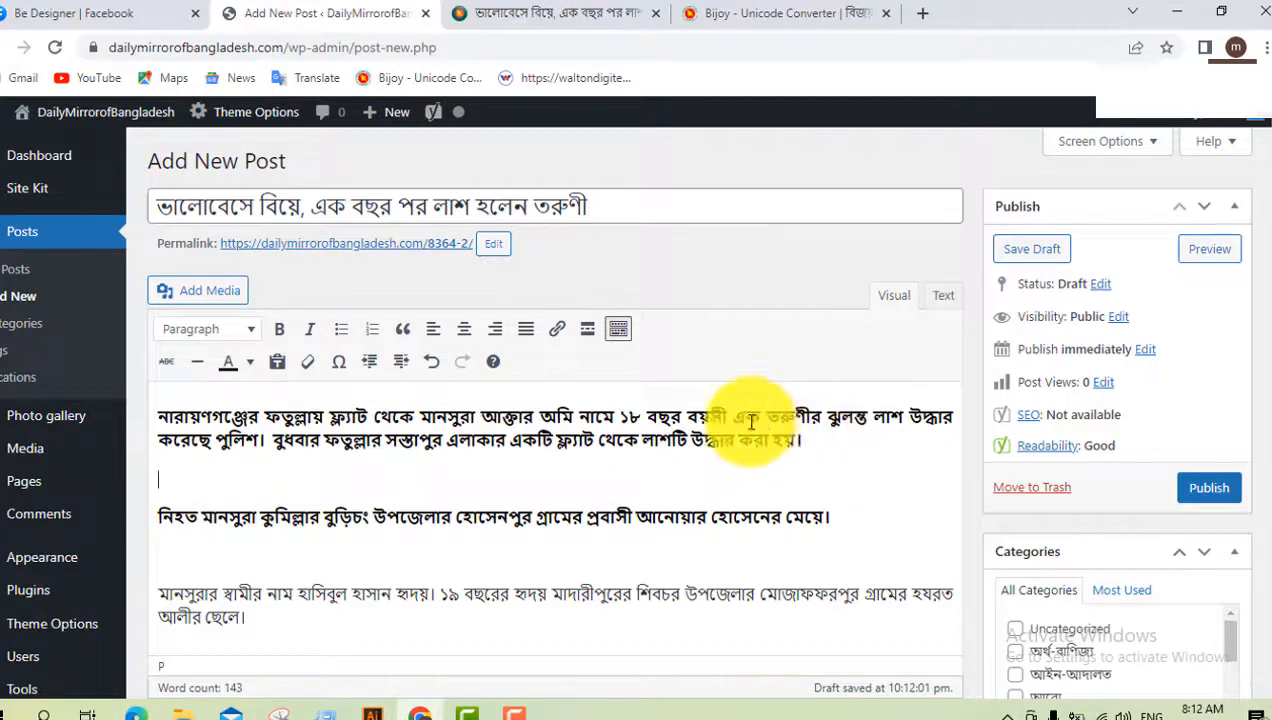
# - Check the post's body paragraphs down to the end and return to the photo in the Daily Bangladesh article
pyautogui.scroll(-3, 352, 518)
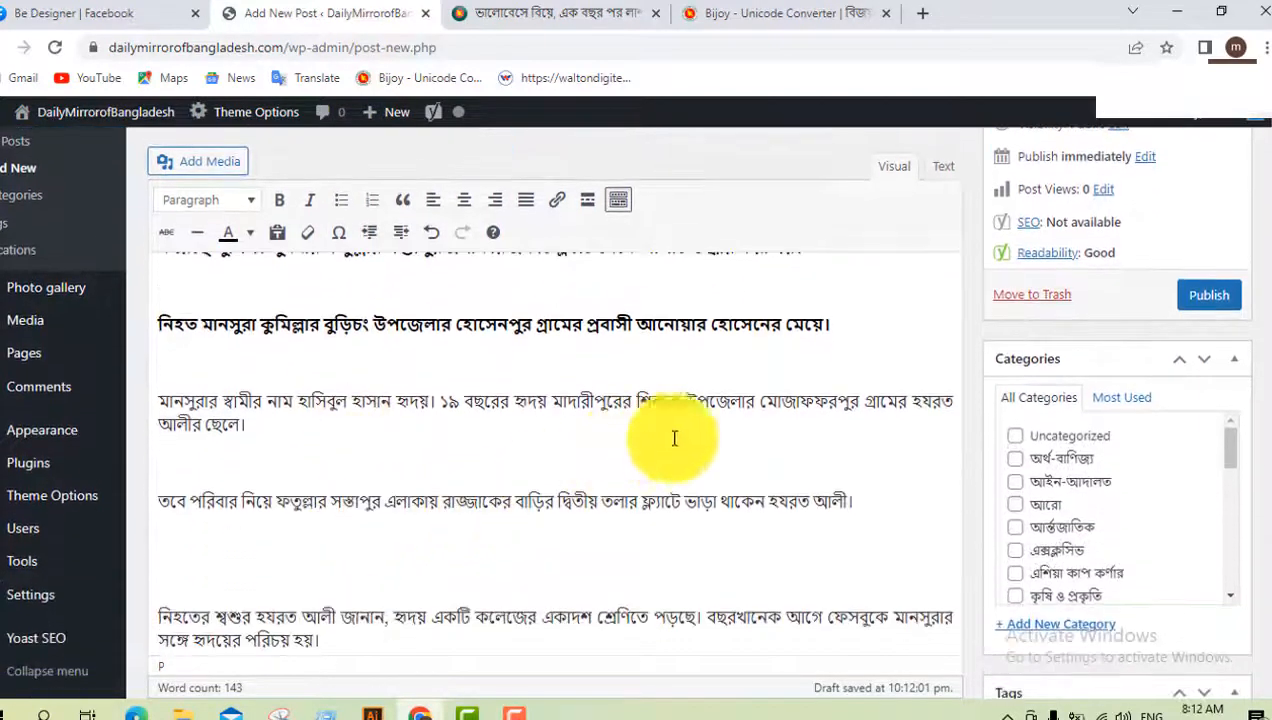
pyautogui.scroll(-2, 600, 470)
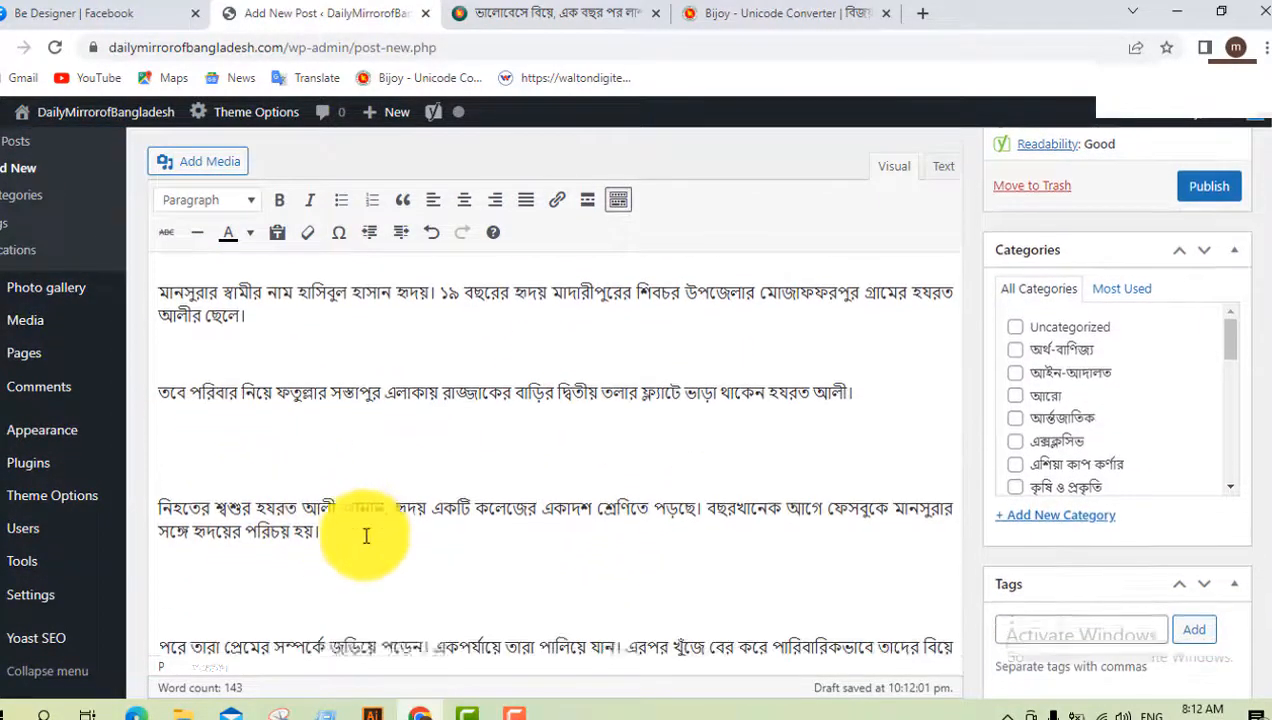
pyautogui.scroll(-1, 366, 536)
pyautogui.scroll(-3, 371, 538)
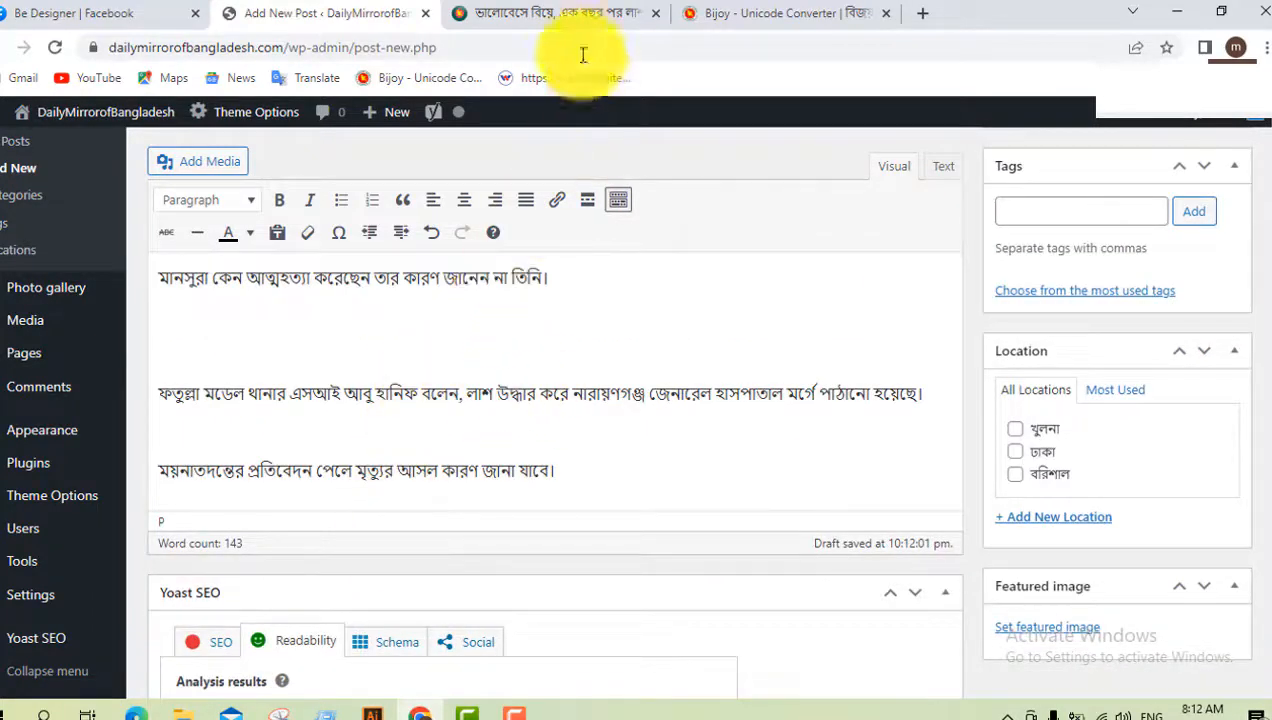
pyautogui.click(563, 18)
pyautogui.scroll(-3, 587, 397)
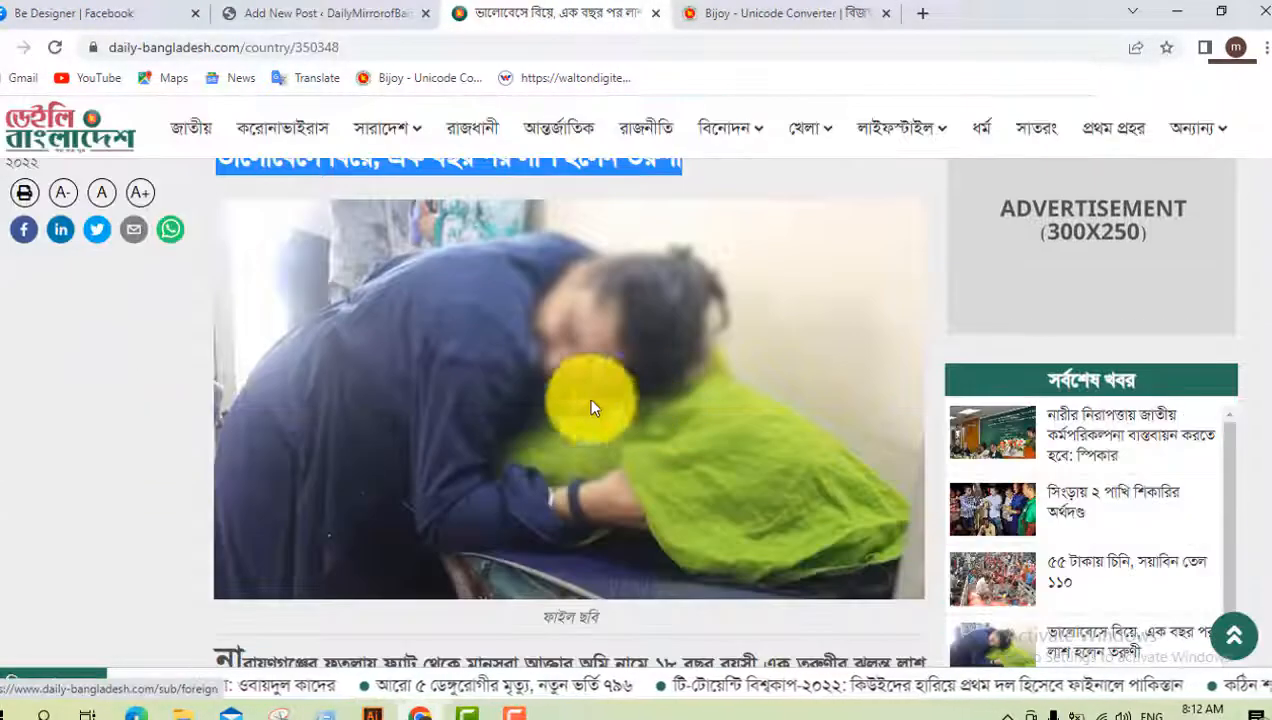
pyautogui.rightClick(560, 356)
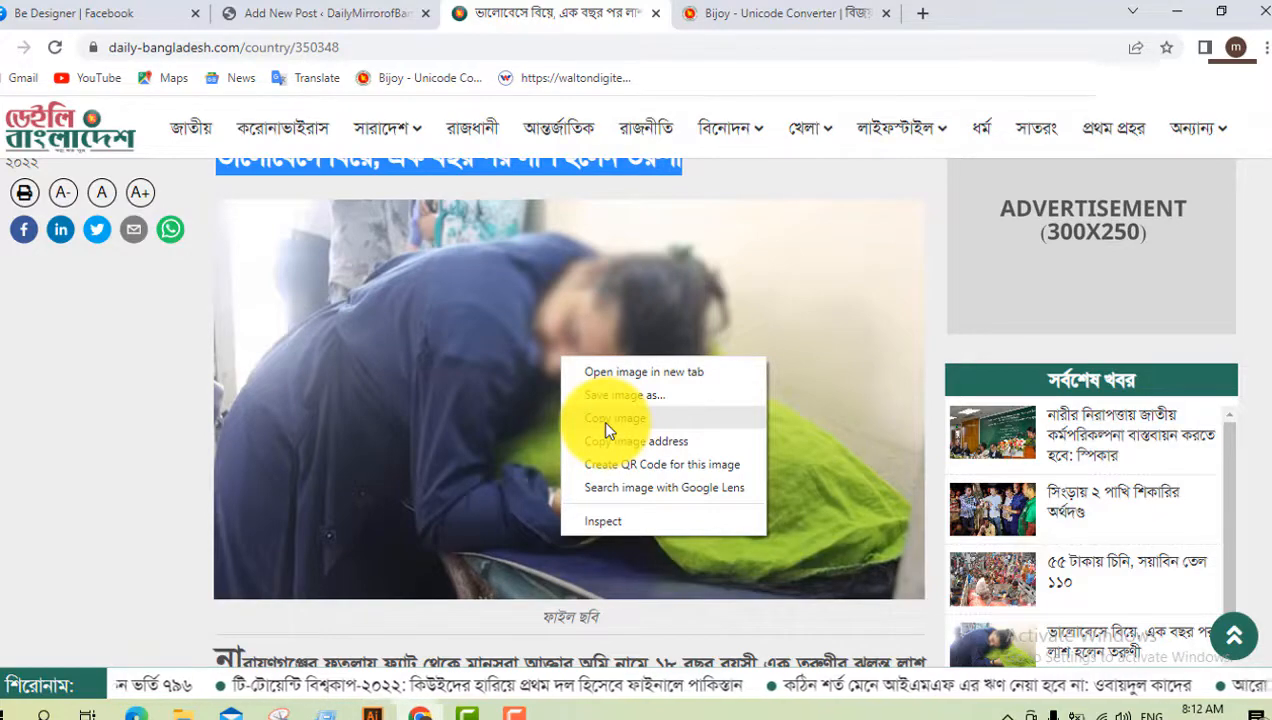
pyautogui.click(604, 419)
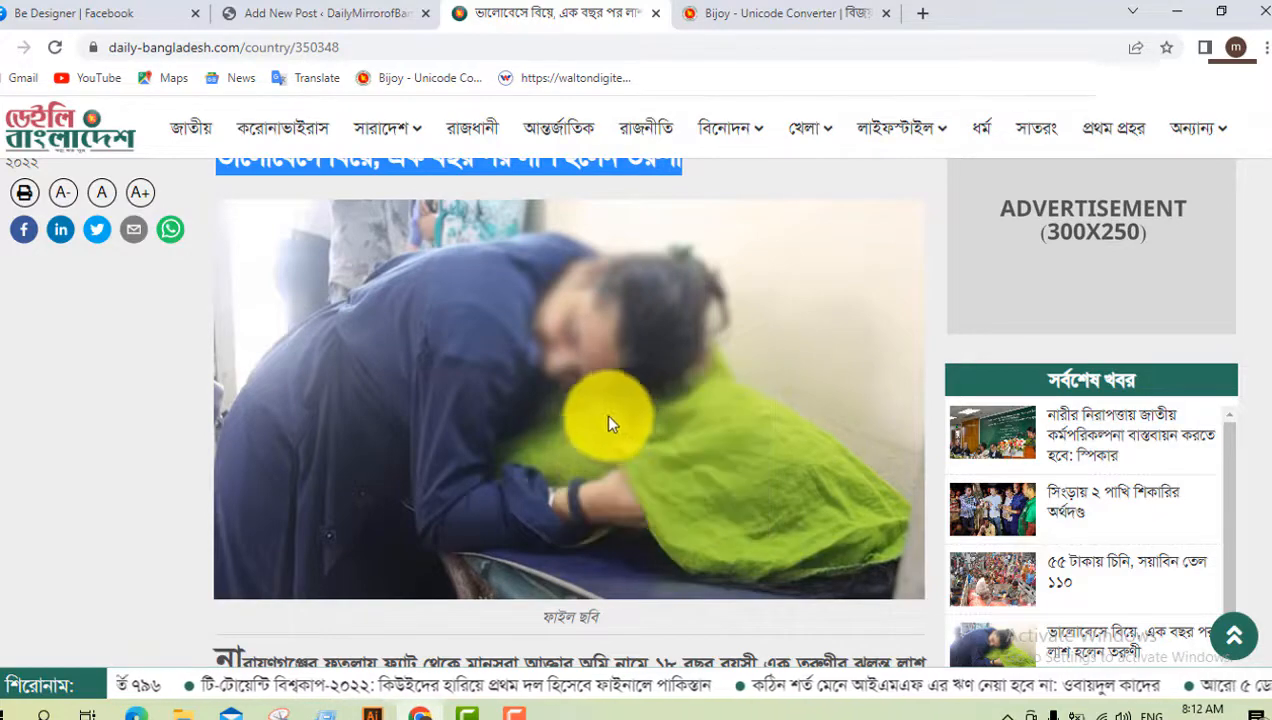
pyautogui.click(373, 710)
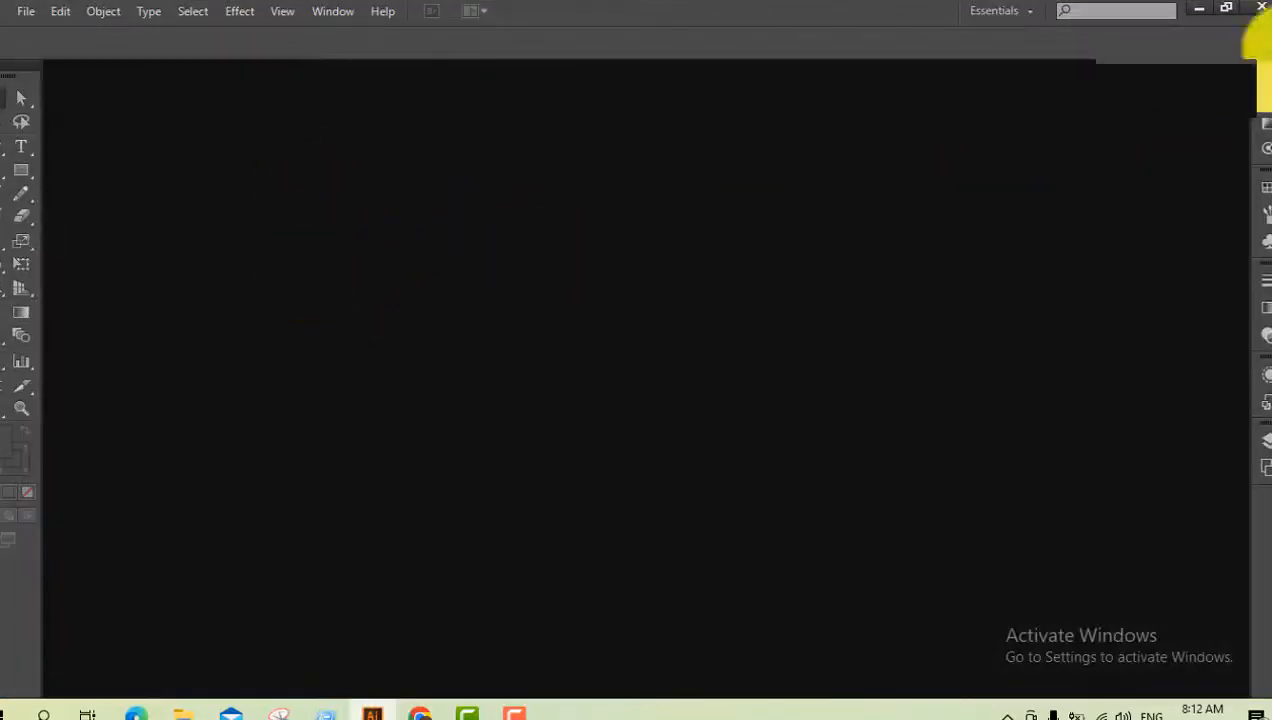
pyautogui.click(1200, 14)
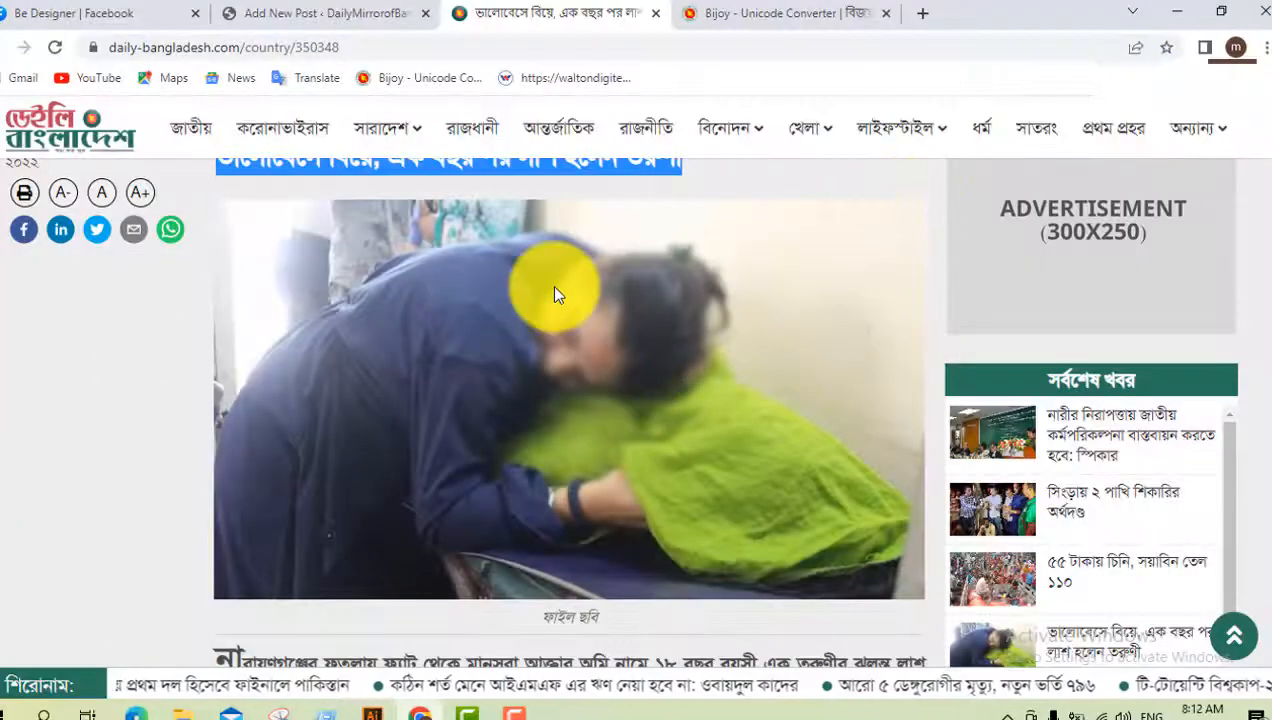
pyautogui.rightClick(555, 289)
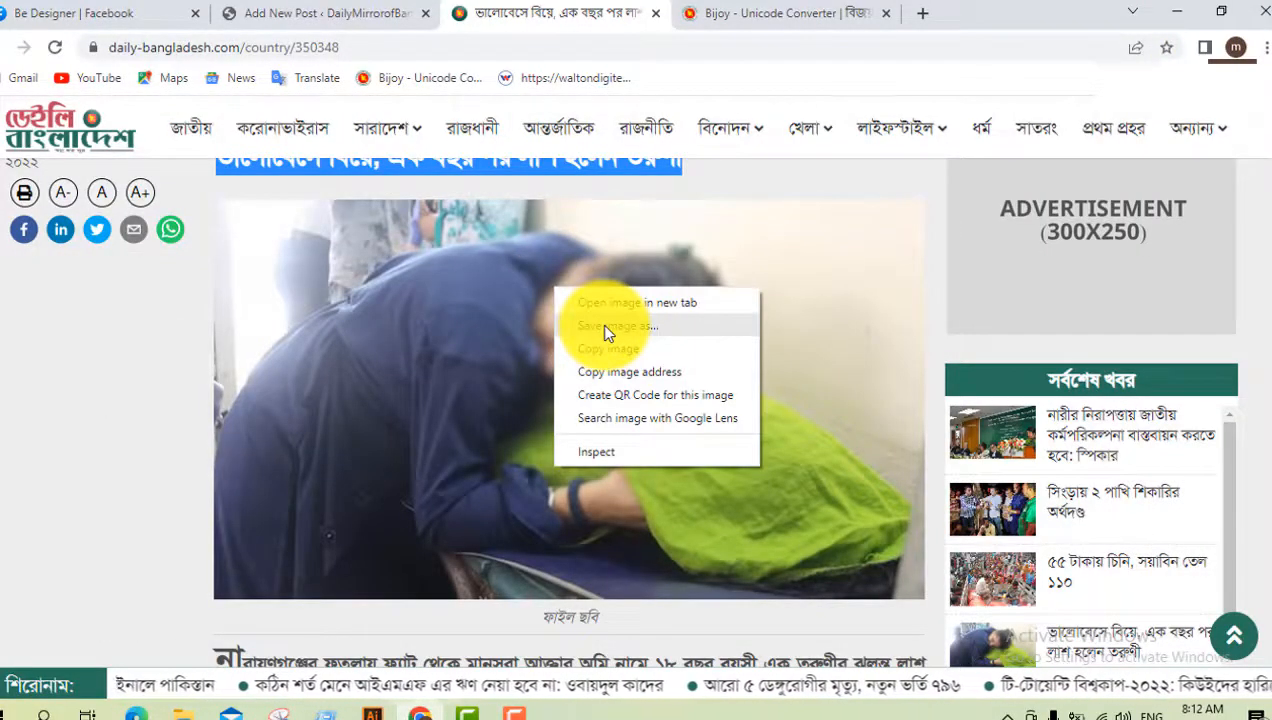
pyautogui.click(604, 327)
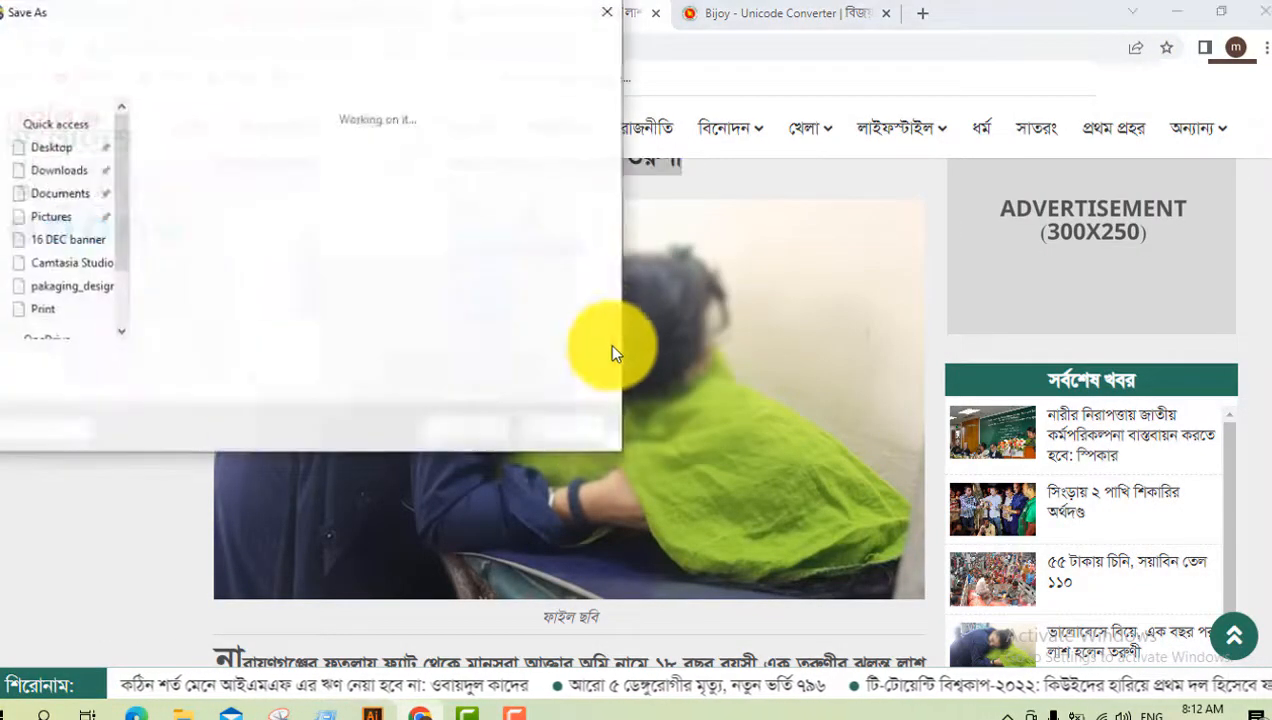
pyautogui.click(464, 430)
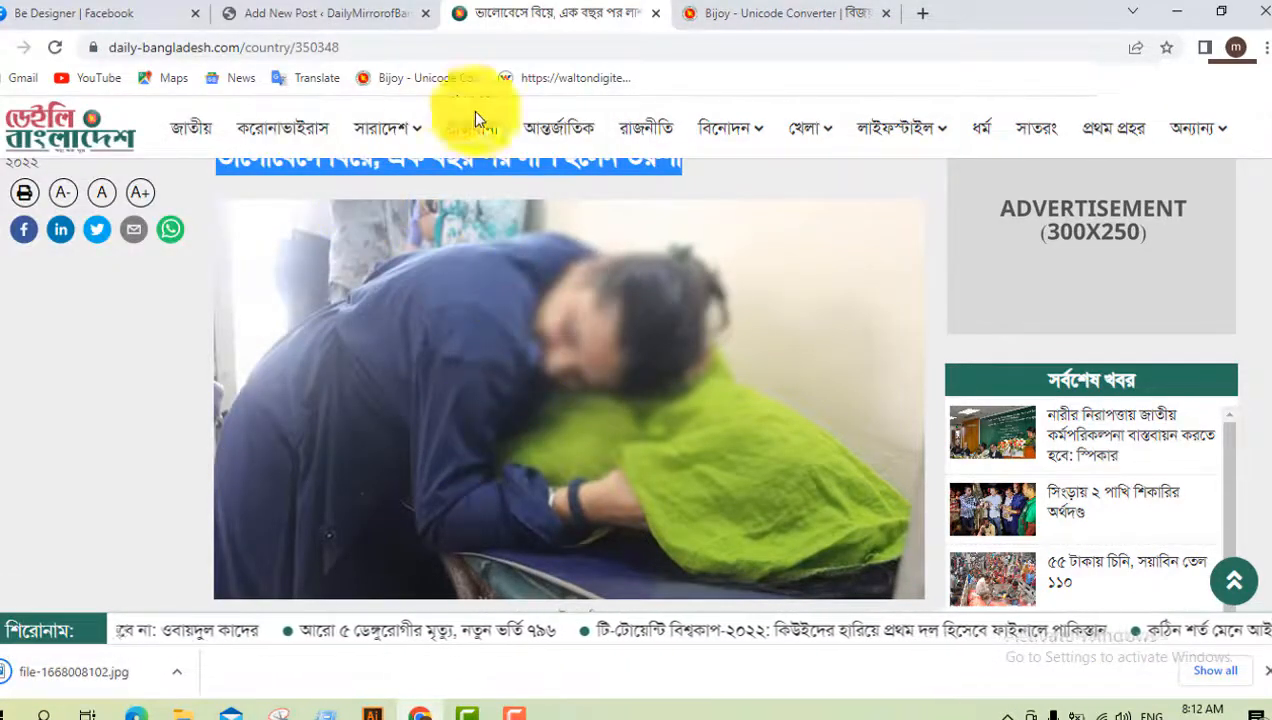
pyautogui.click(327, 14)
pyautogui.scroll(-2, 1057, 575)
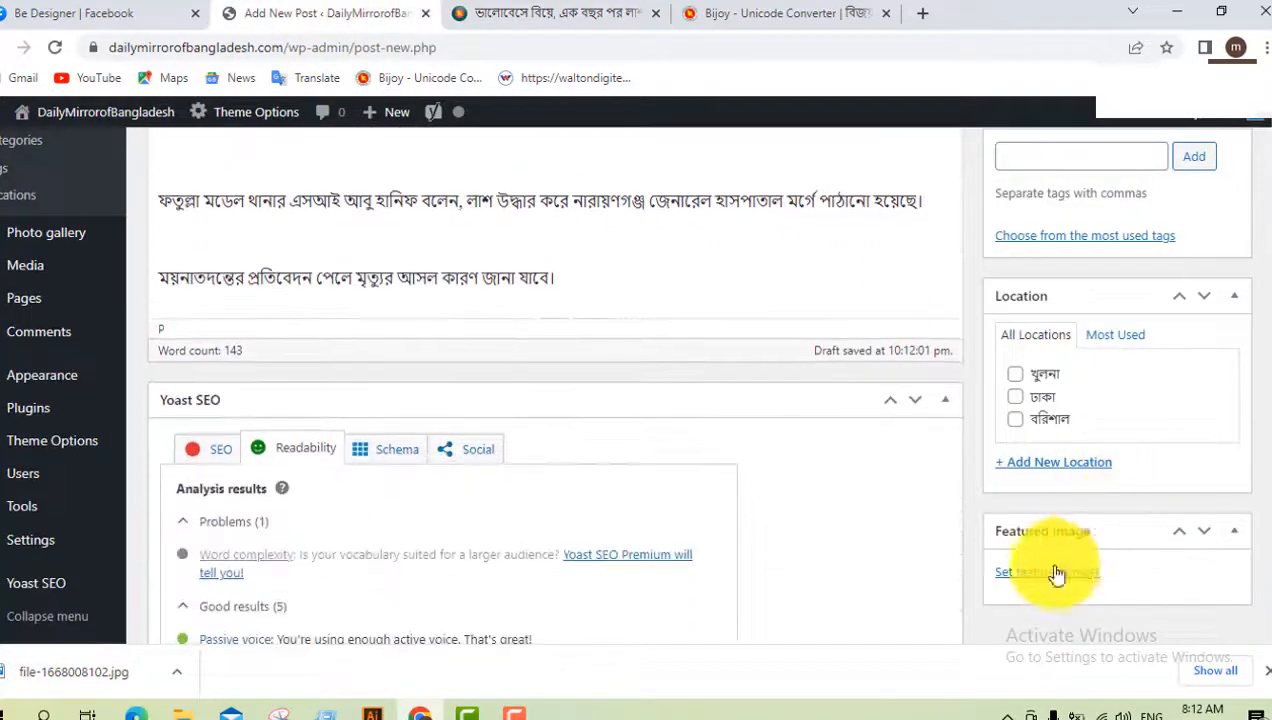
pyautogui.scroll(-6, 560, 440)
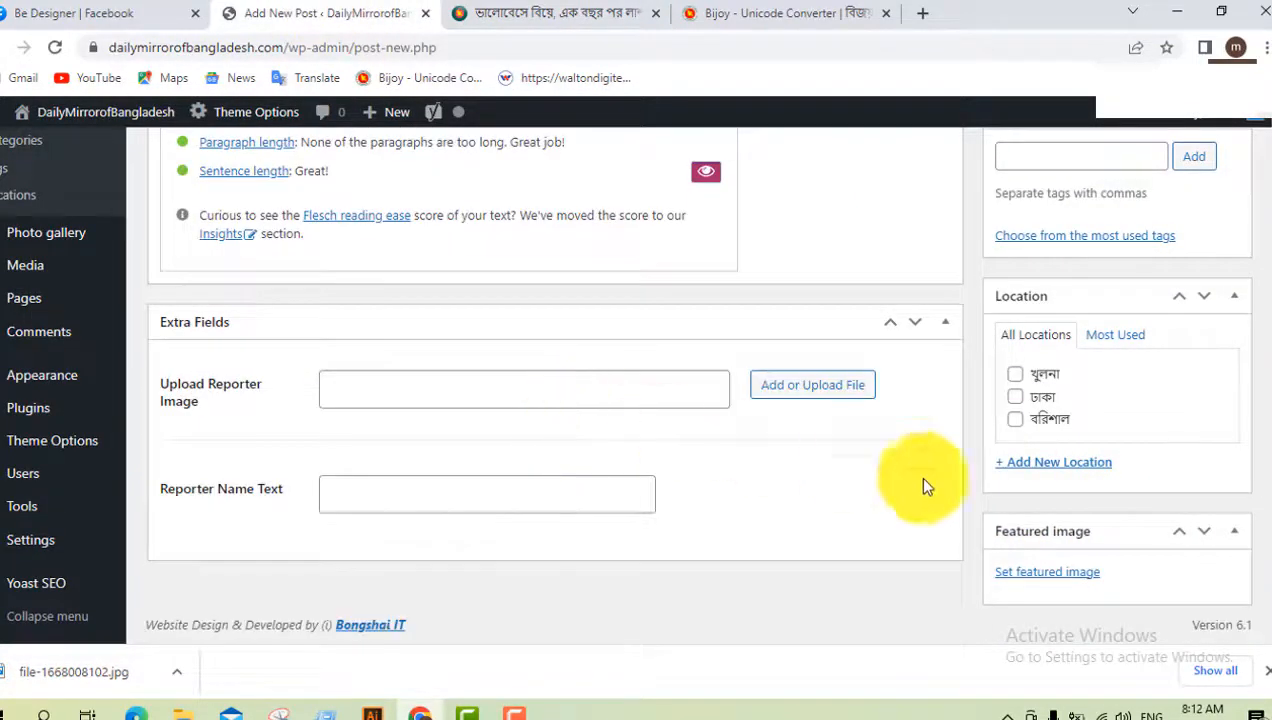
pyautogui.scroll(5, 830, 415)
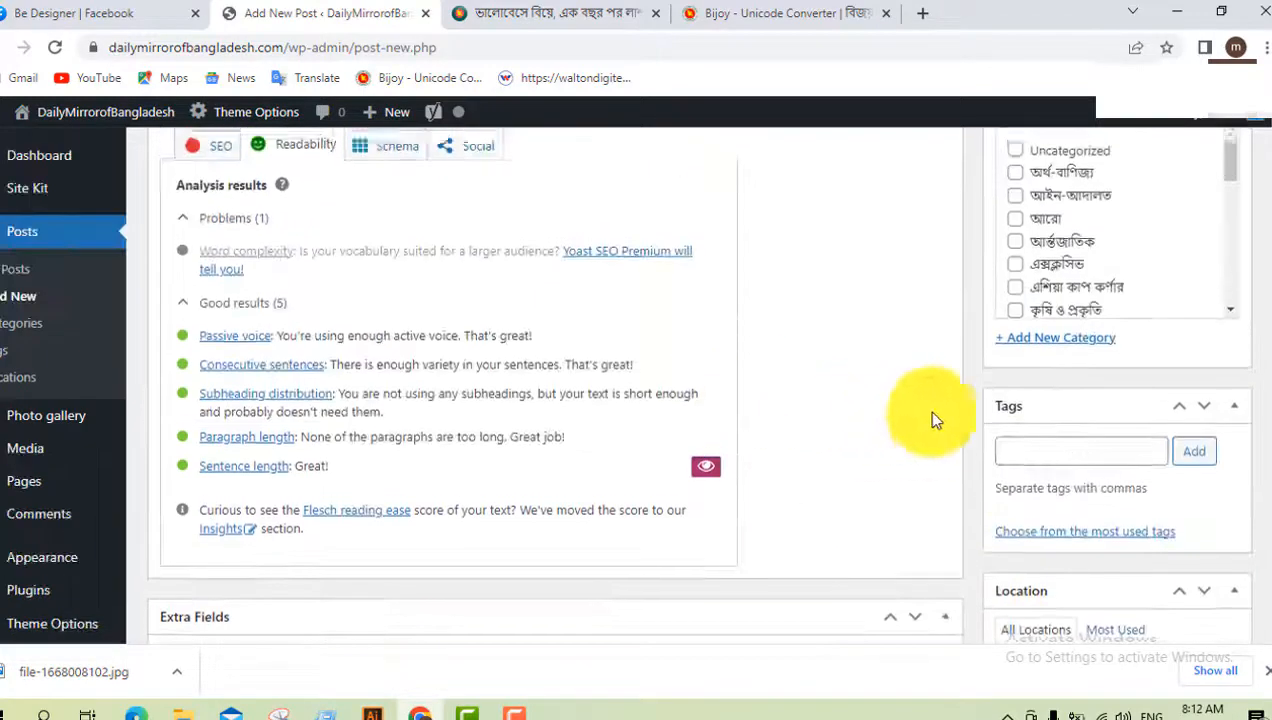
pyautogui.scroll(-8, 1003, 447)
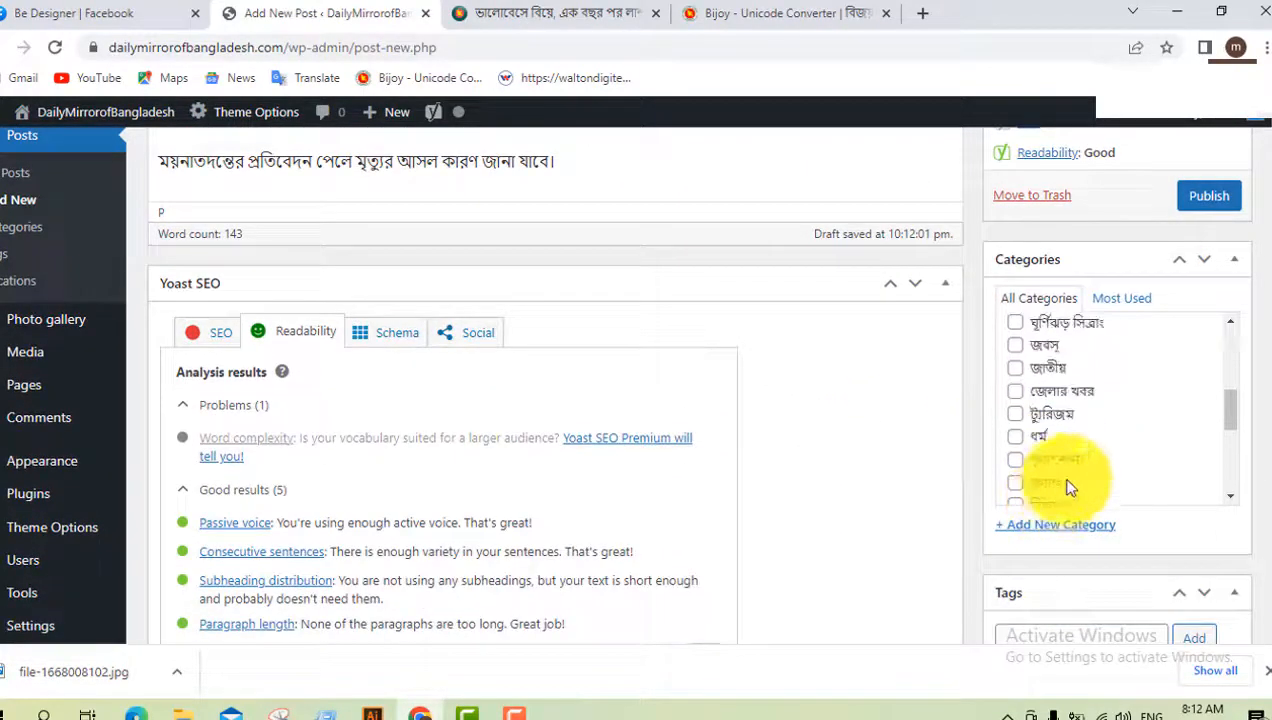
pyautogui.scroll(-1, 1017, 505)
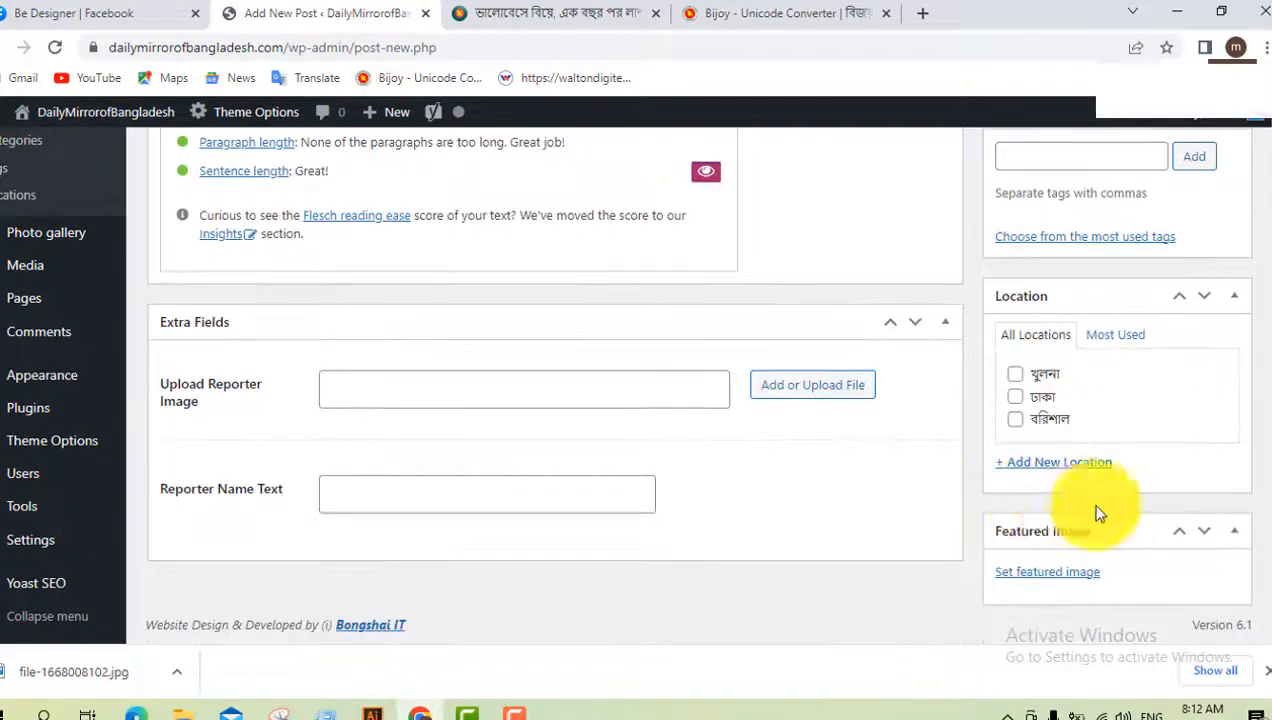
pyautogui.click(1057, 578)
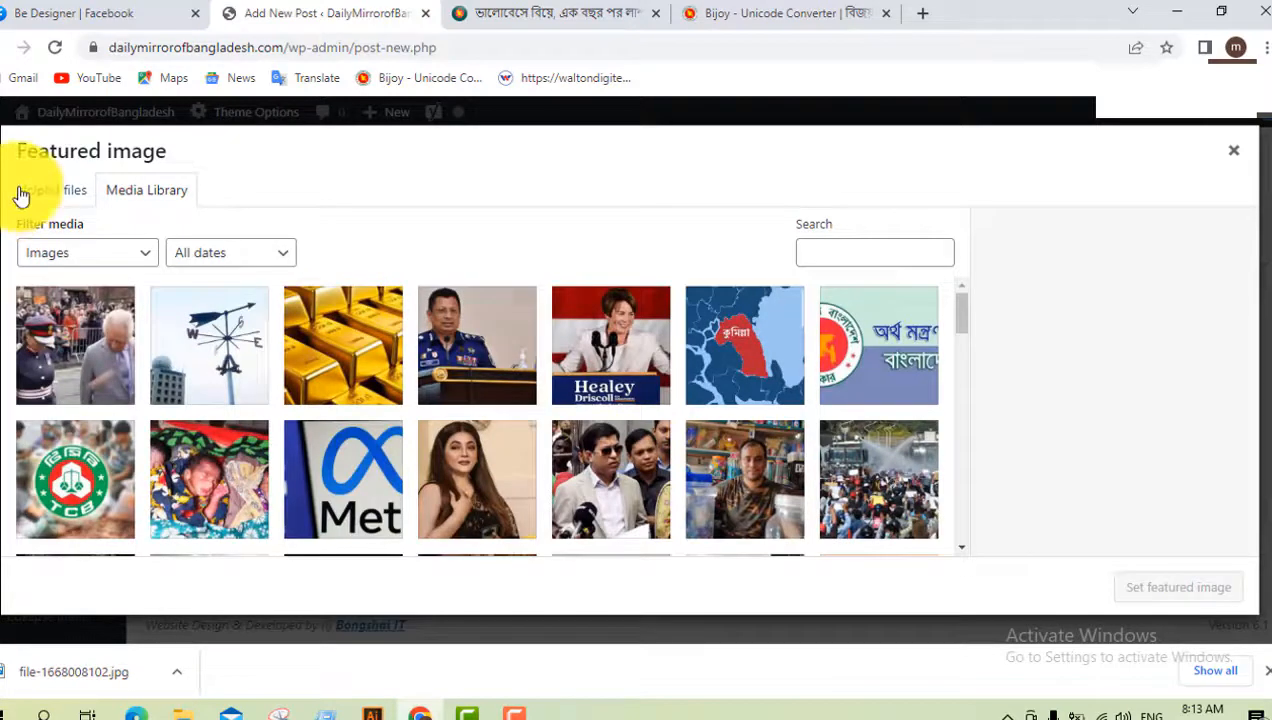
pyautogui.click(52, 192)
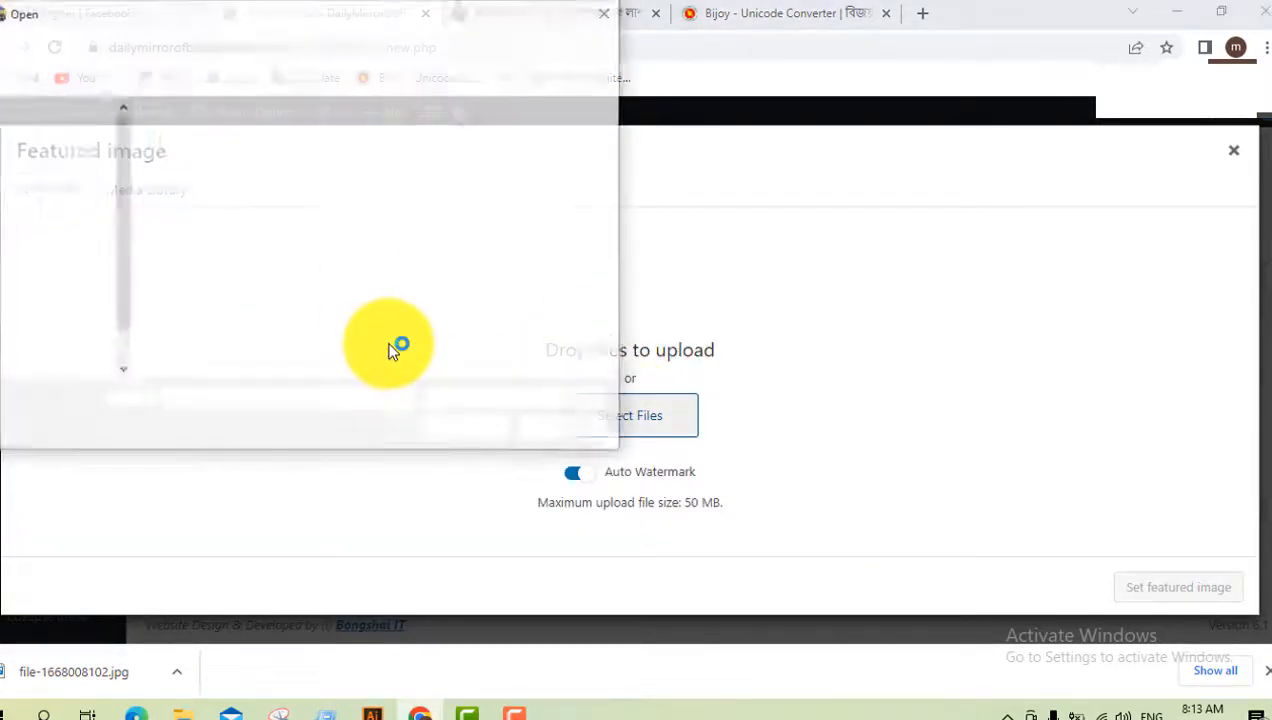
pyautogui.click(303, 170)
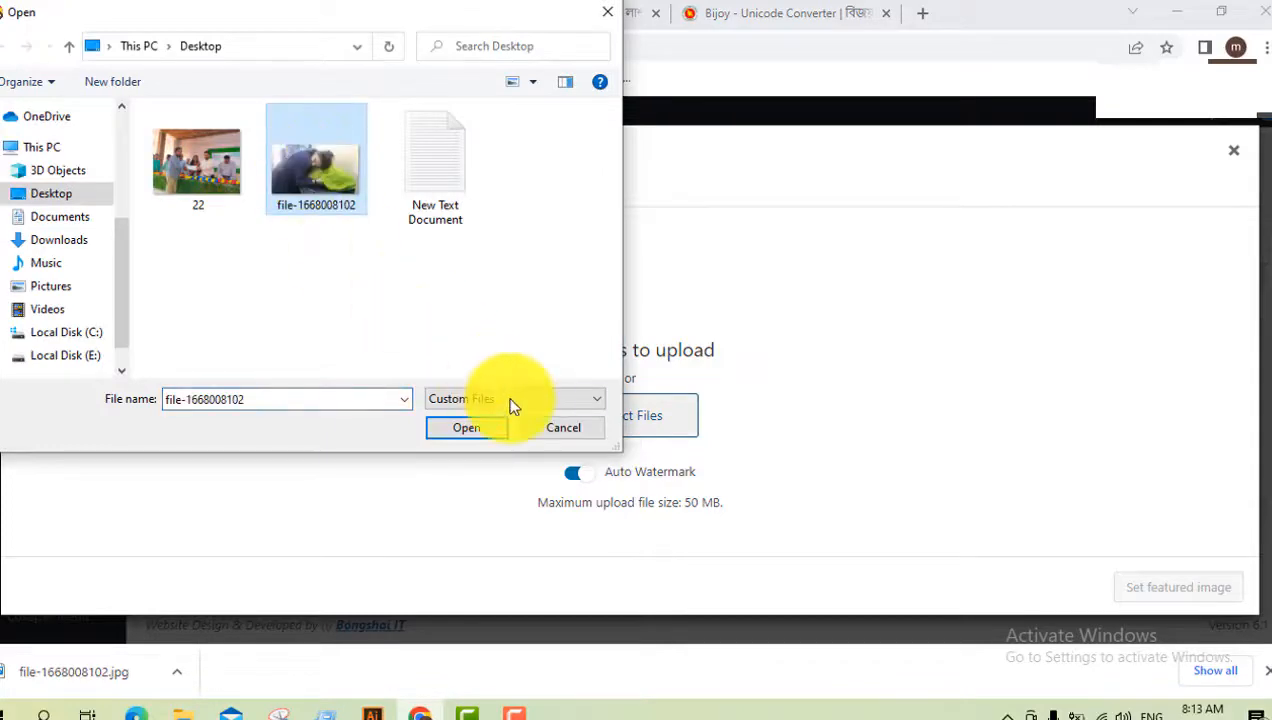
pyautogui.click(464, 428)
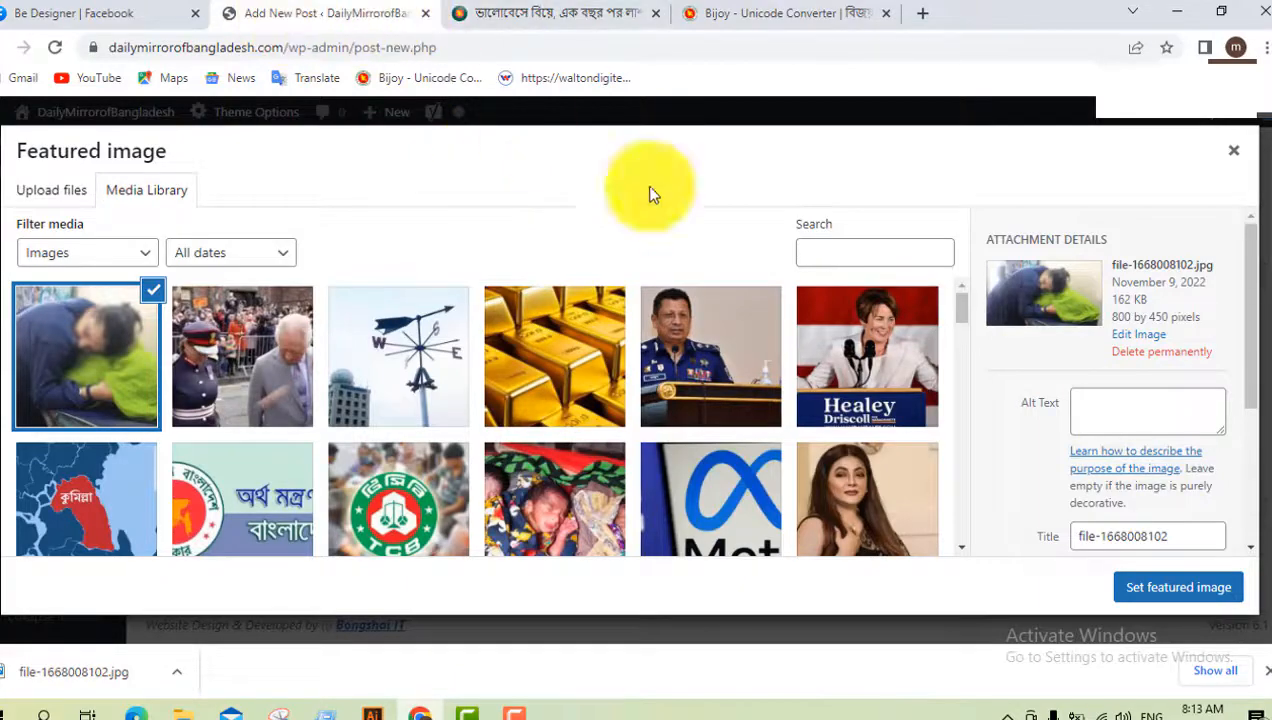
pyautogui.click(1230, 155)
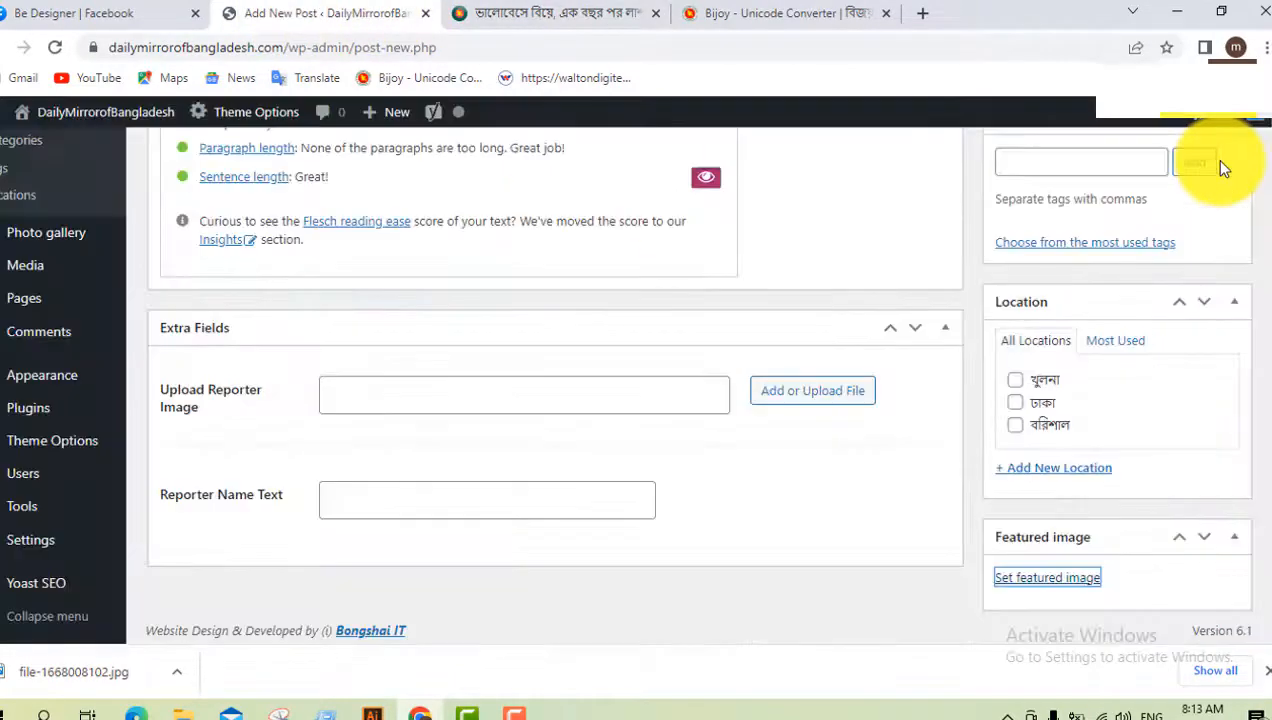
pyautogui.scroll(15, 712, 528)
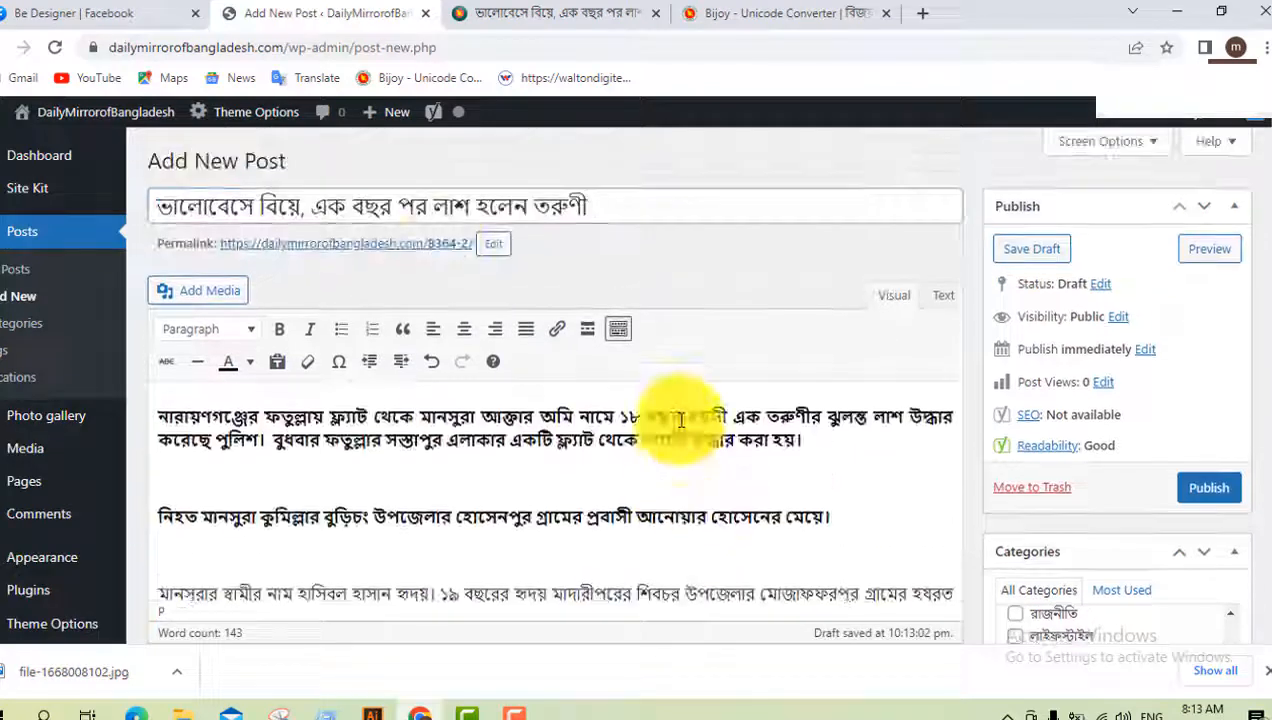
pyautogui.moveTo(161, 206); pyautogui.dragTo(604, 206)
pyautogui.hotkey('ctrl', 'c')
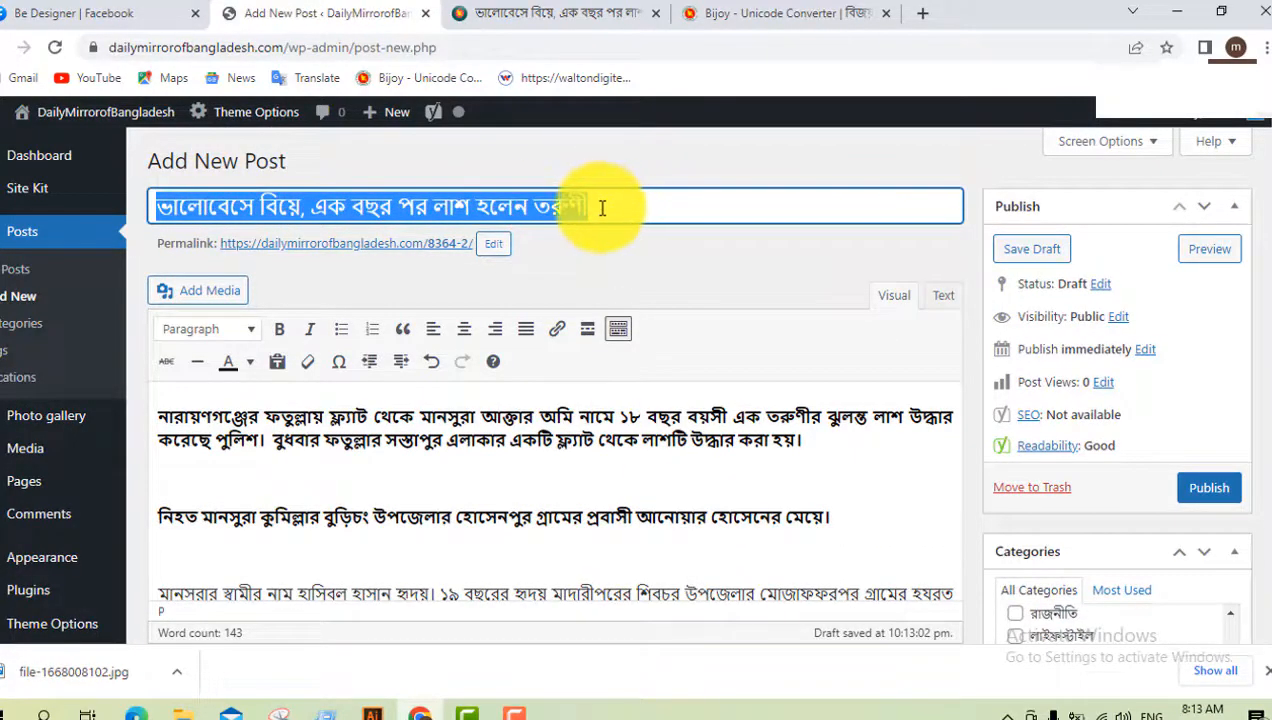
pyautogui.scroll(-12, 1065, 568)
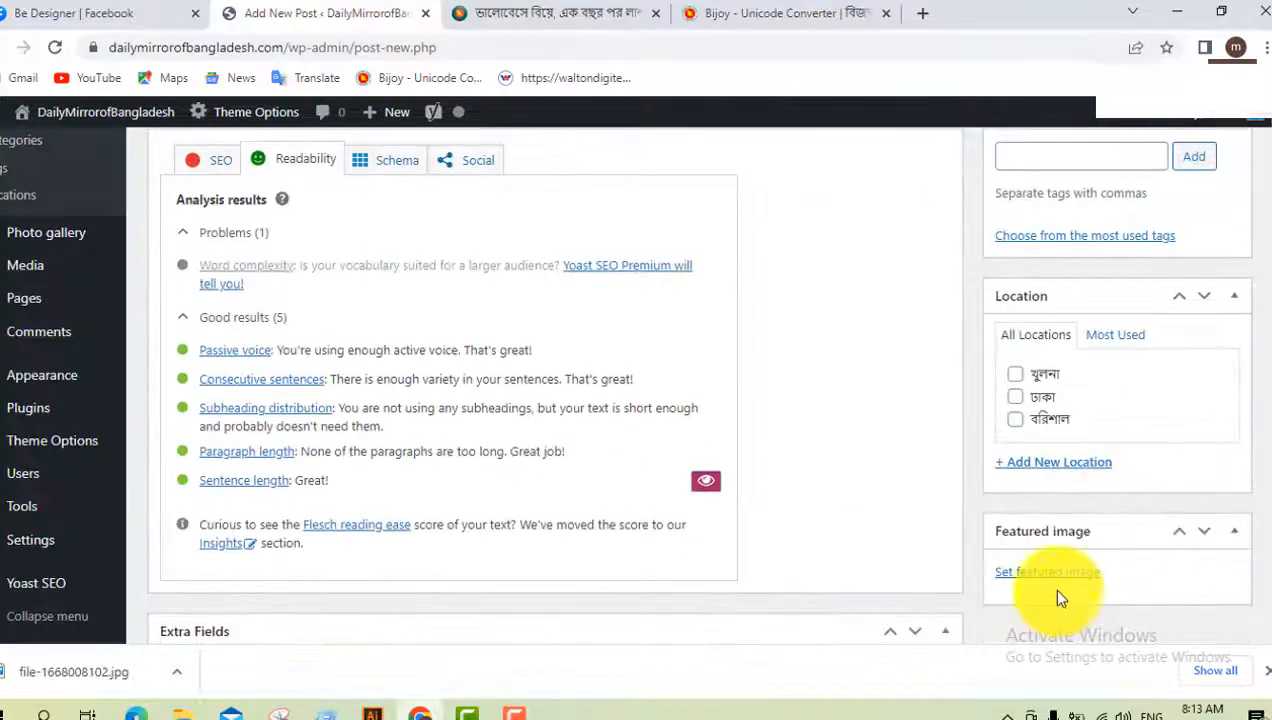
pyautogui.click(1052, 578)
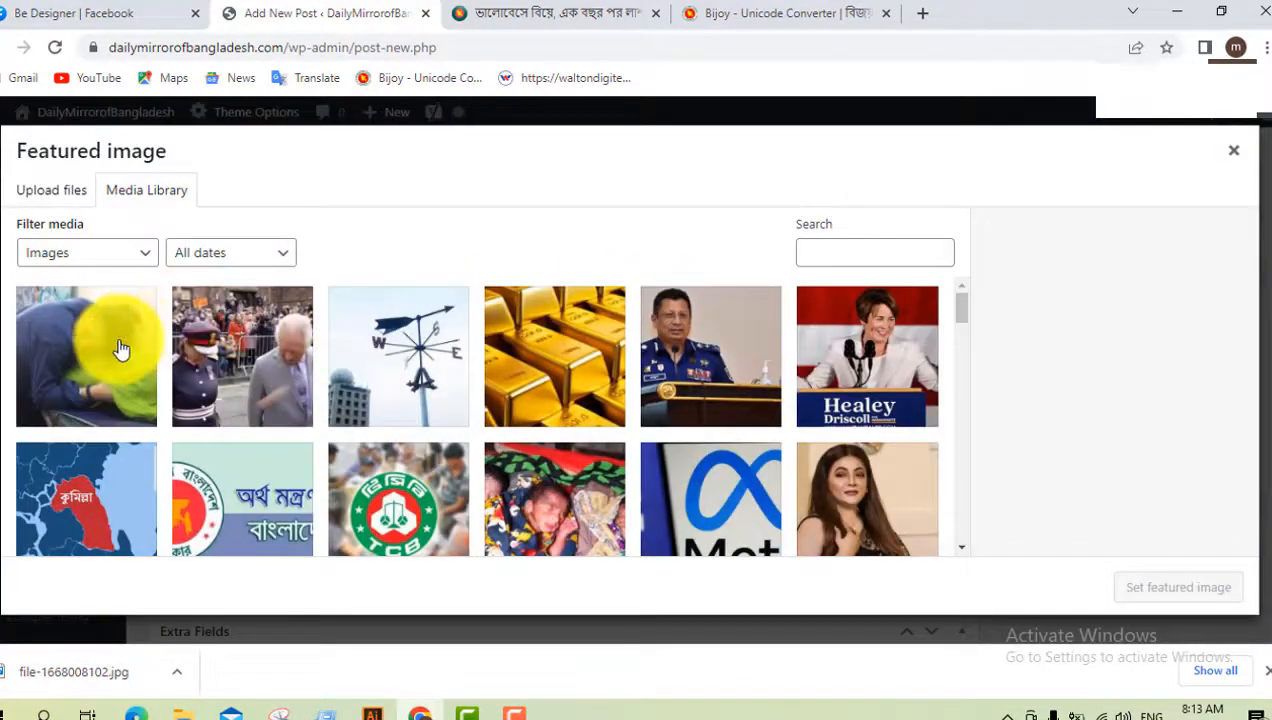
pyautogui.click(119, 348)
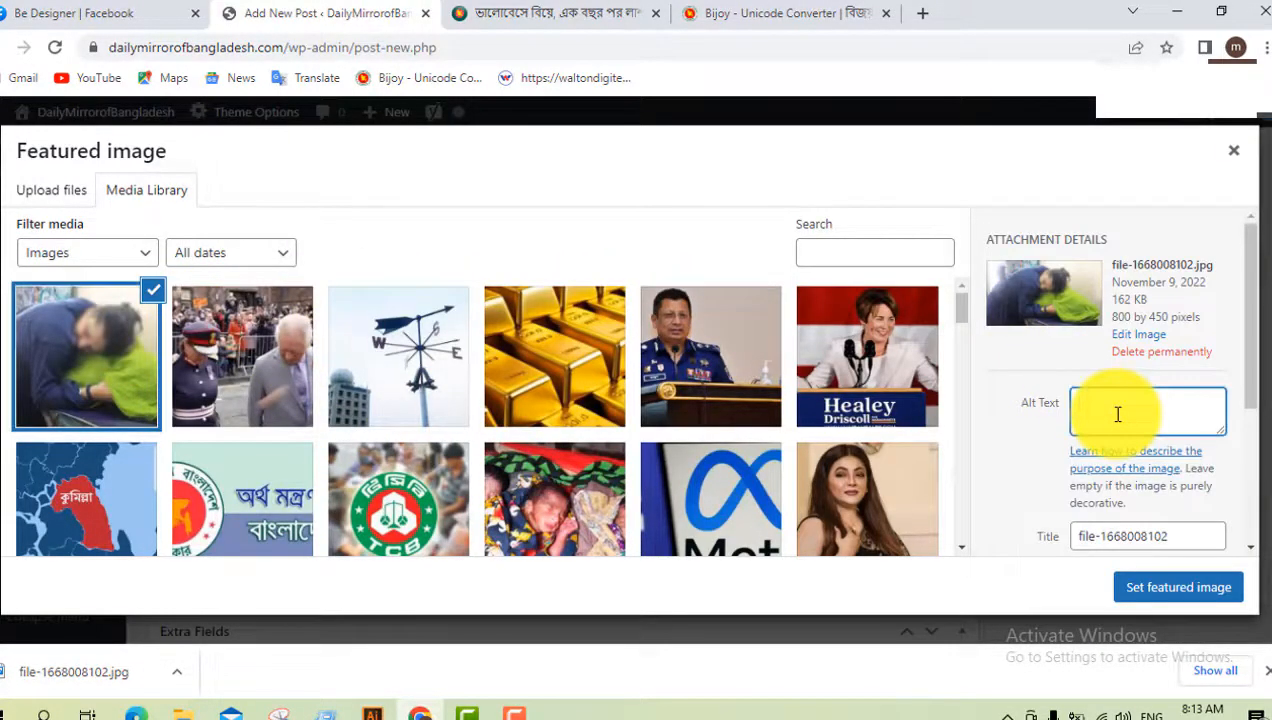
pyautogui.scroll(-3, 1117, 414)
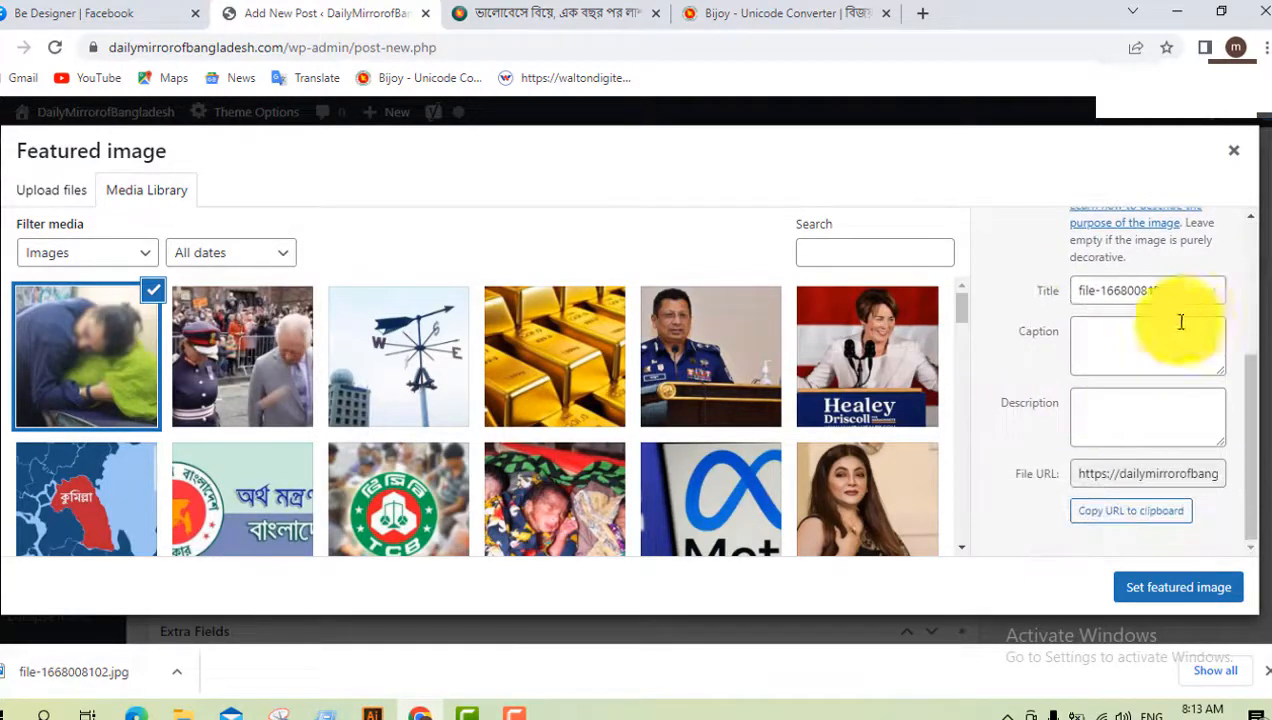
pyautogui.hotkey('ctrl', 'v')
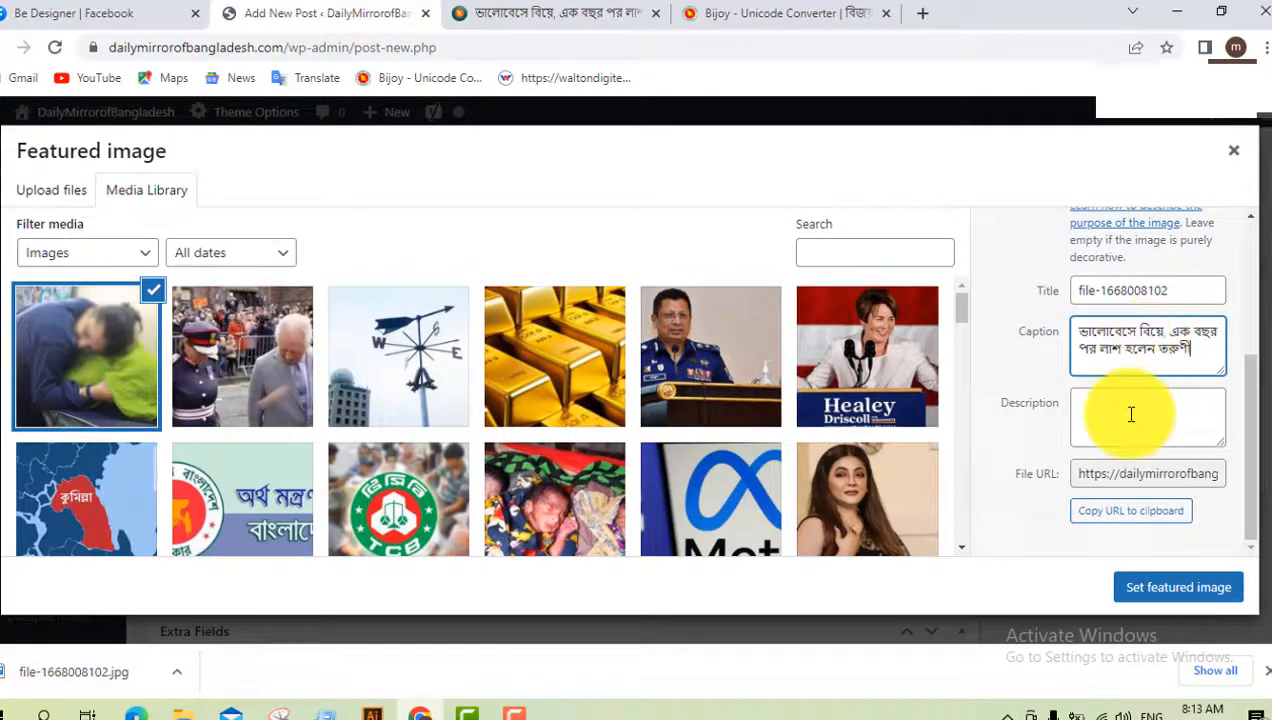
pyautogui.click(1172, 595)
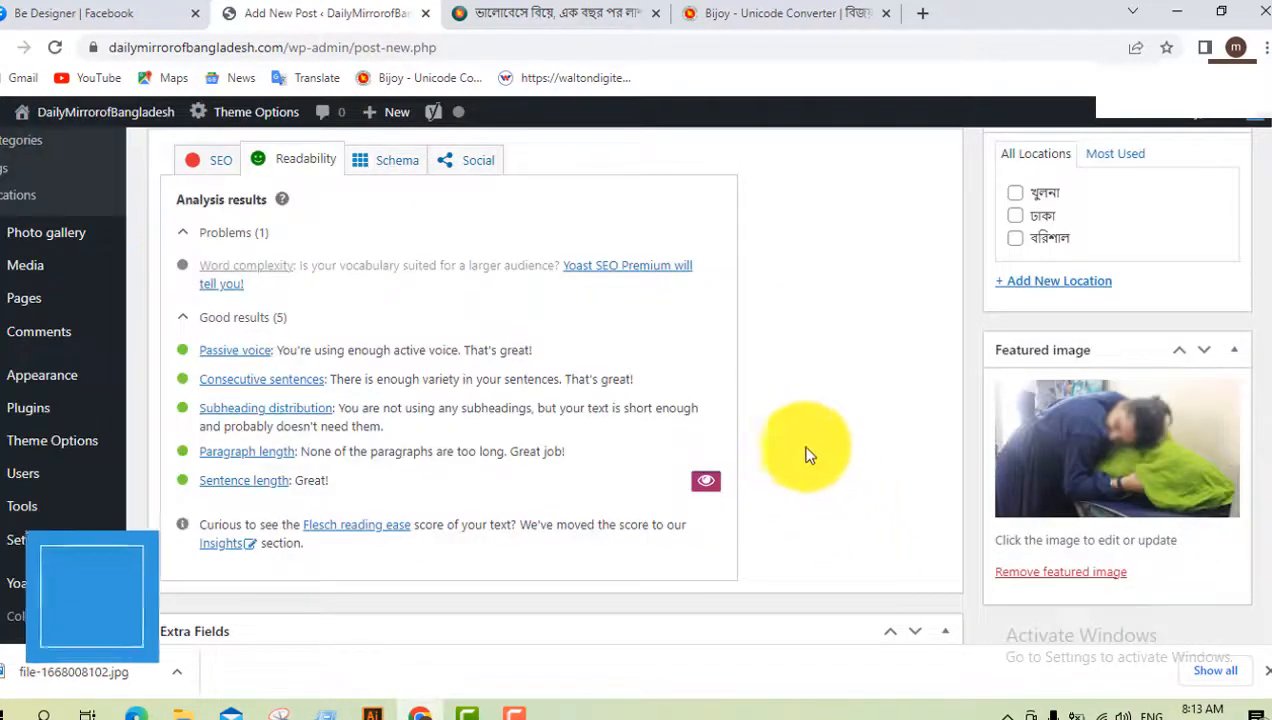
# - In Yoast's social settings, use the uploaded article photo as the Facebook image and paste the post headline as the Facebook title
pyautogui.scroll(-3, 386, 395)
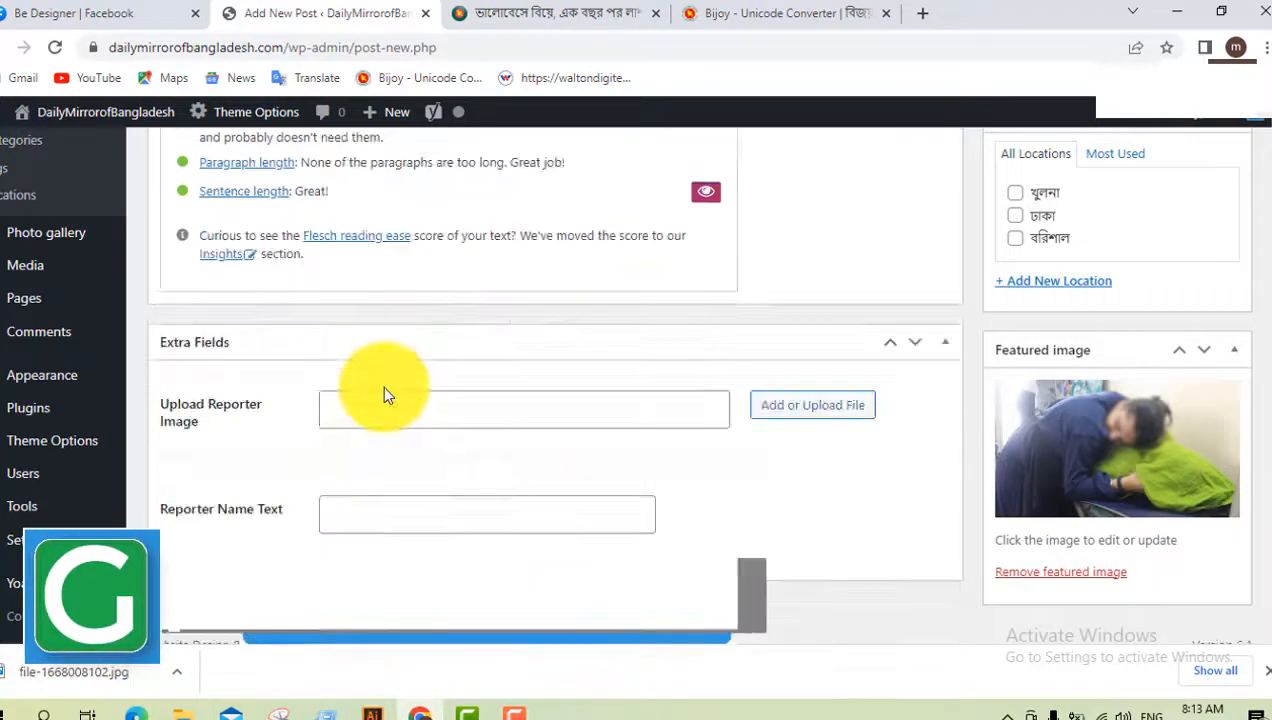
pyautogui.scroll(5, 650, 440)
pyautogui.scroll(3, 705, 450)
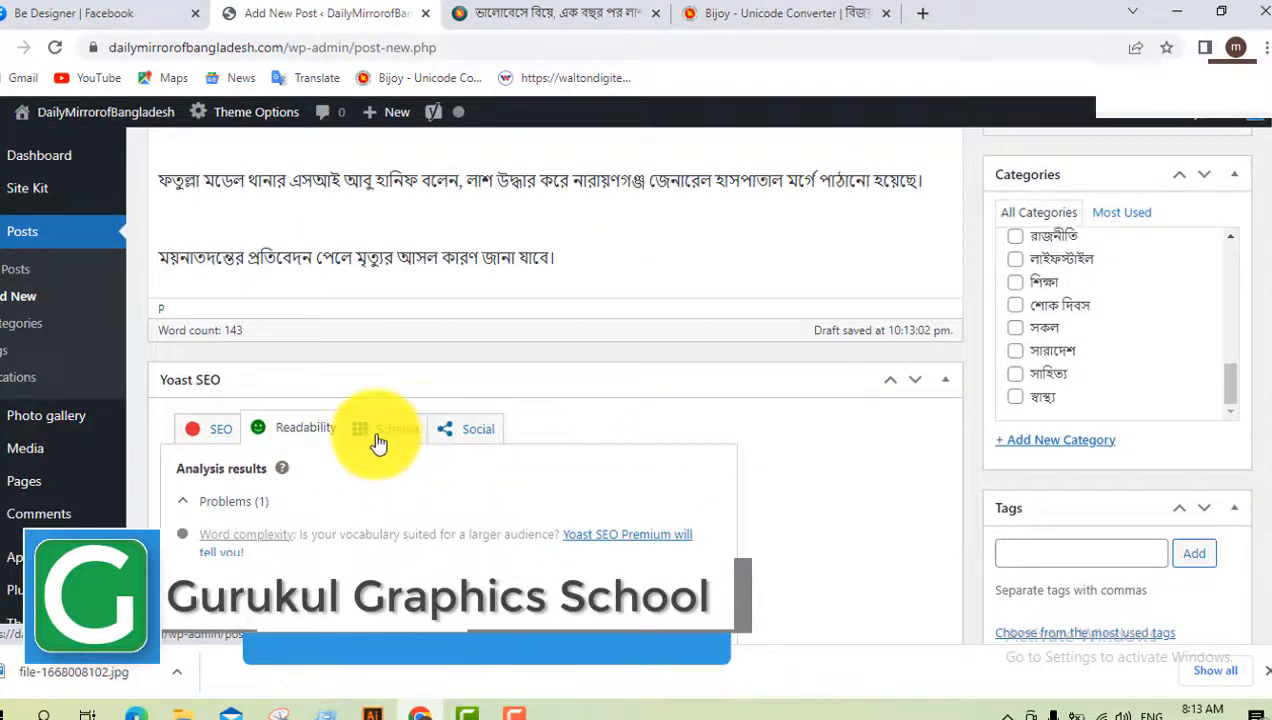
pyautogui.click(484, 434)
pyautogui.scroll(-3, 626, 436)
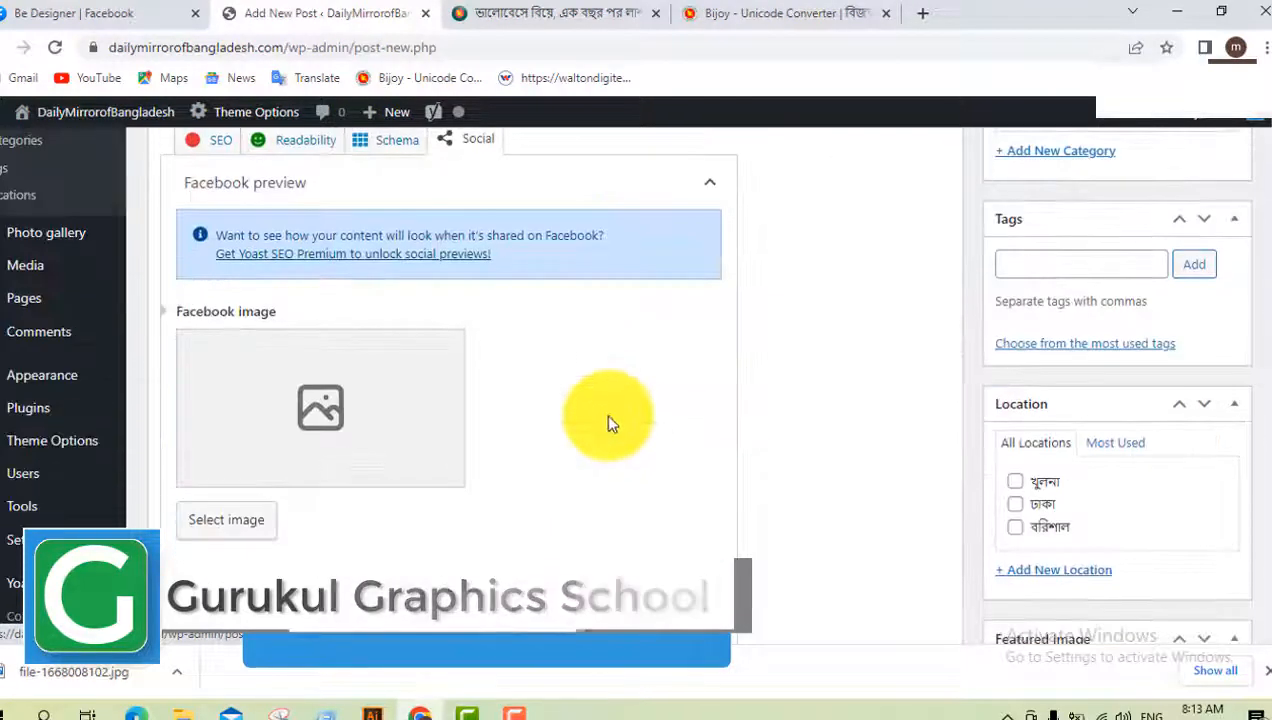
pyautogui.click(402, 425)
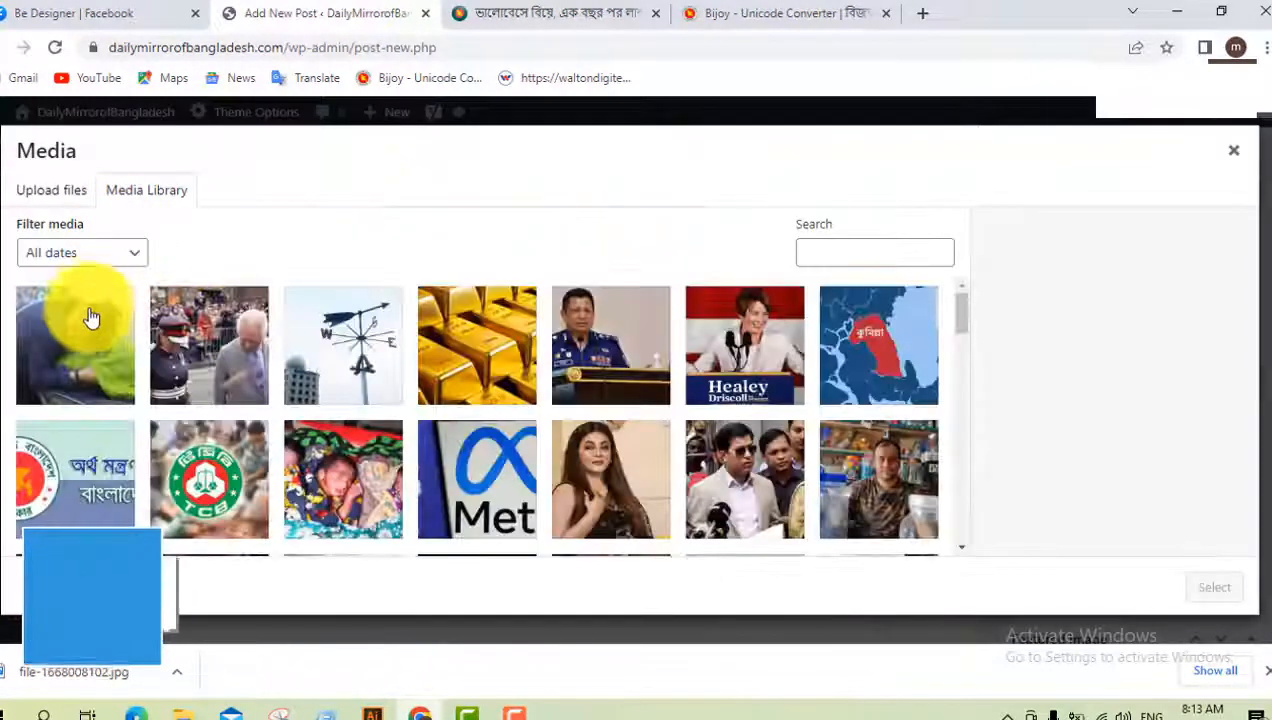
pyautogui.click(91, 318)
pyautogui.click(1207, 590)
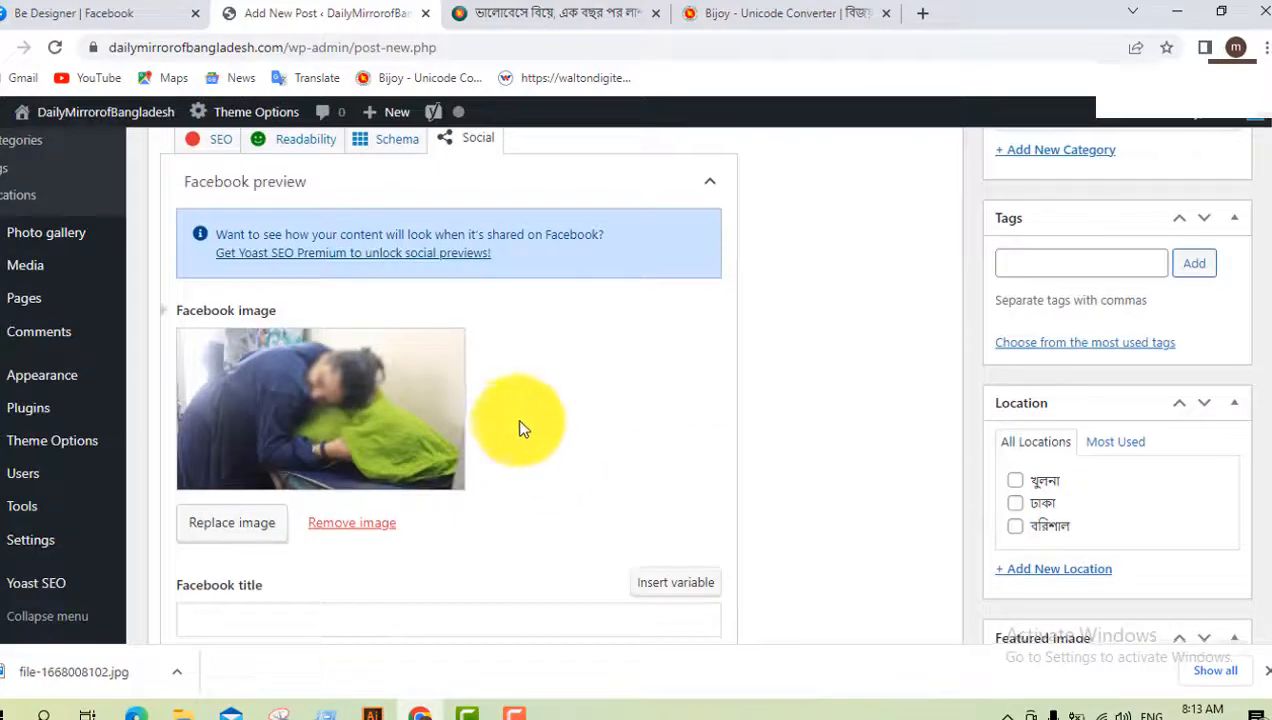
pyautogui.scroll(-3, 520, 425)
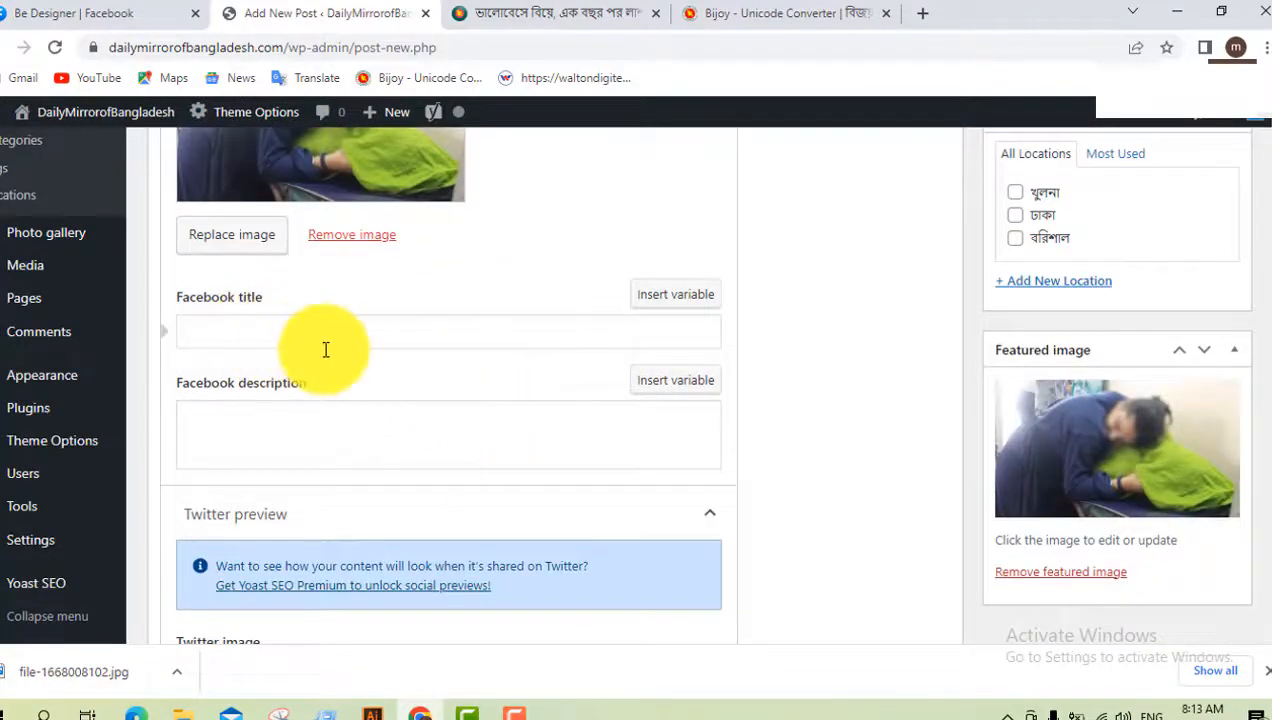
pyautogui.hotkey('ctrl', 'v')
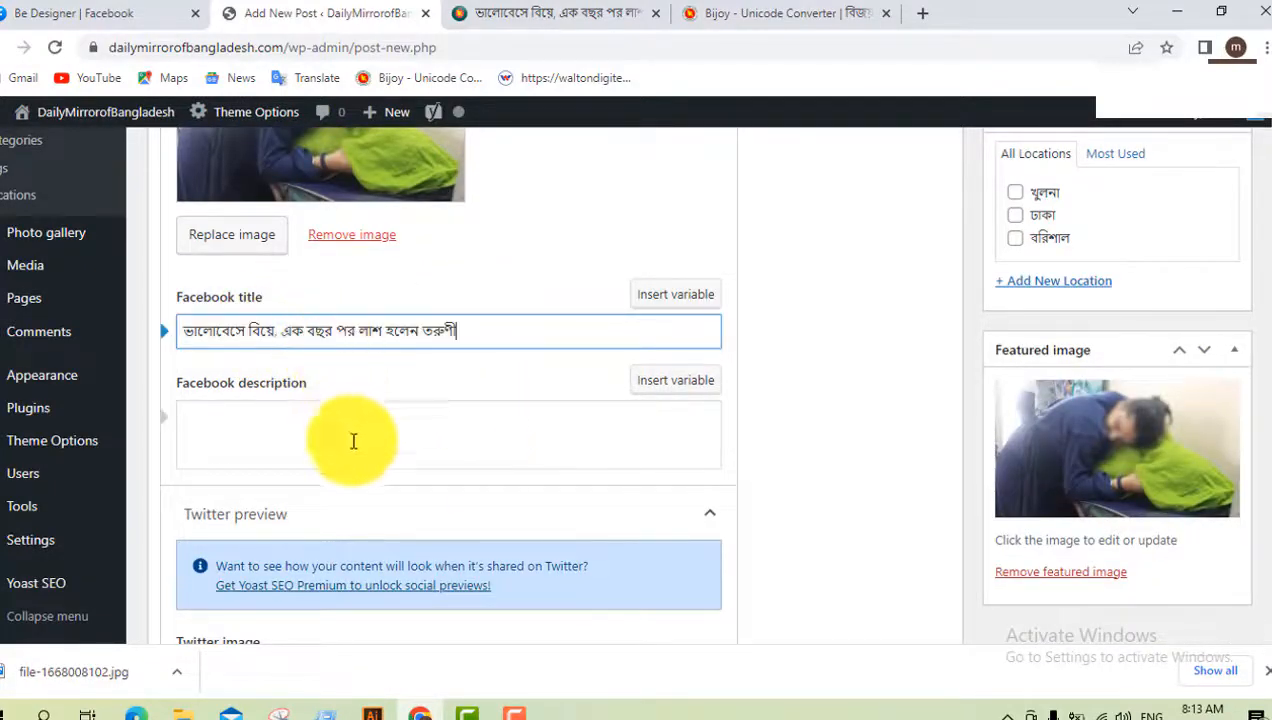
# - Copy the beginning of the post's first bold paragraph, up to "বুধবার ফতুল্লার"
pyautogui.scroll(-3, 440, 488)
pyautogui.scroll(6, 745, 487)
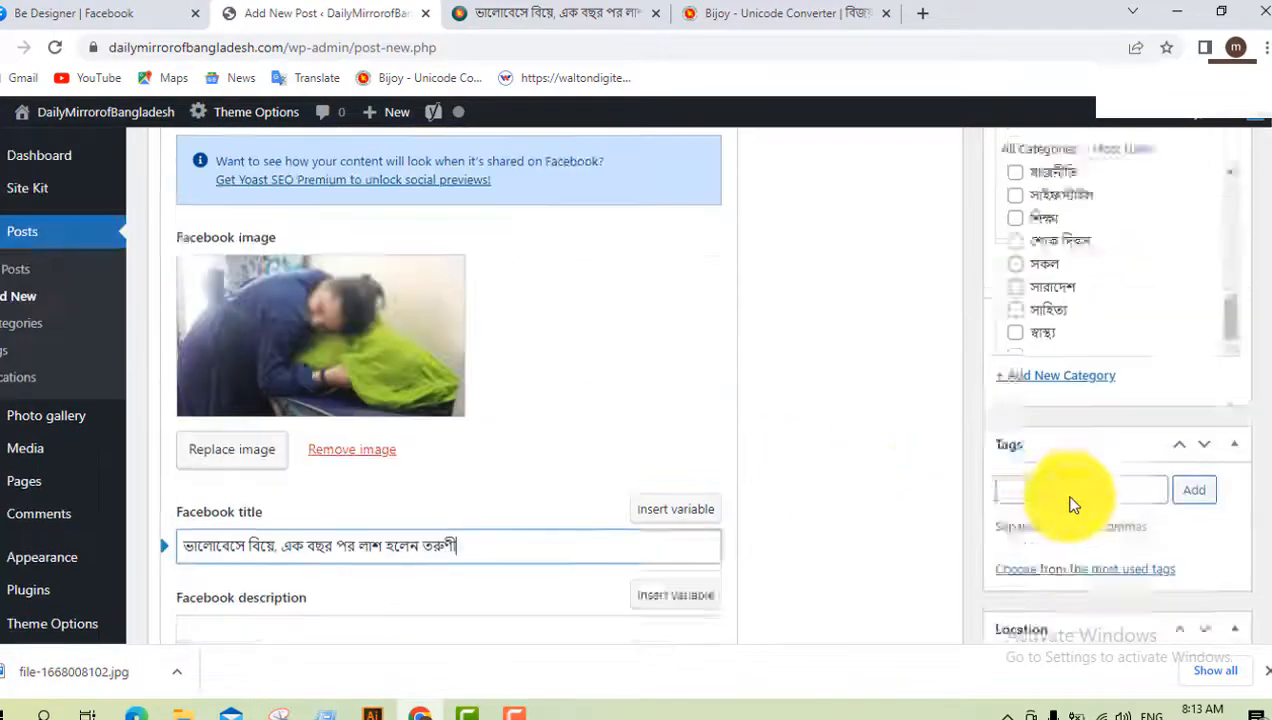
pyautogui.scroll(2, 1083, 484)
pyautogui.scroll(3, 784, 468)
pyautogui.scroll(10, 884, 468)
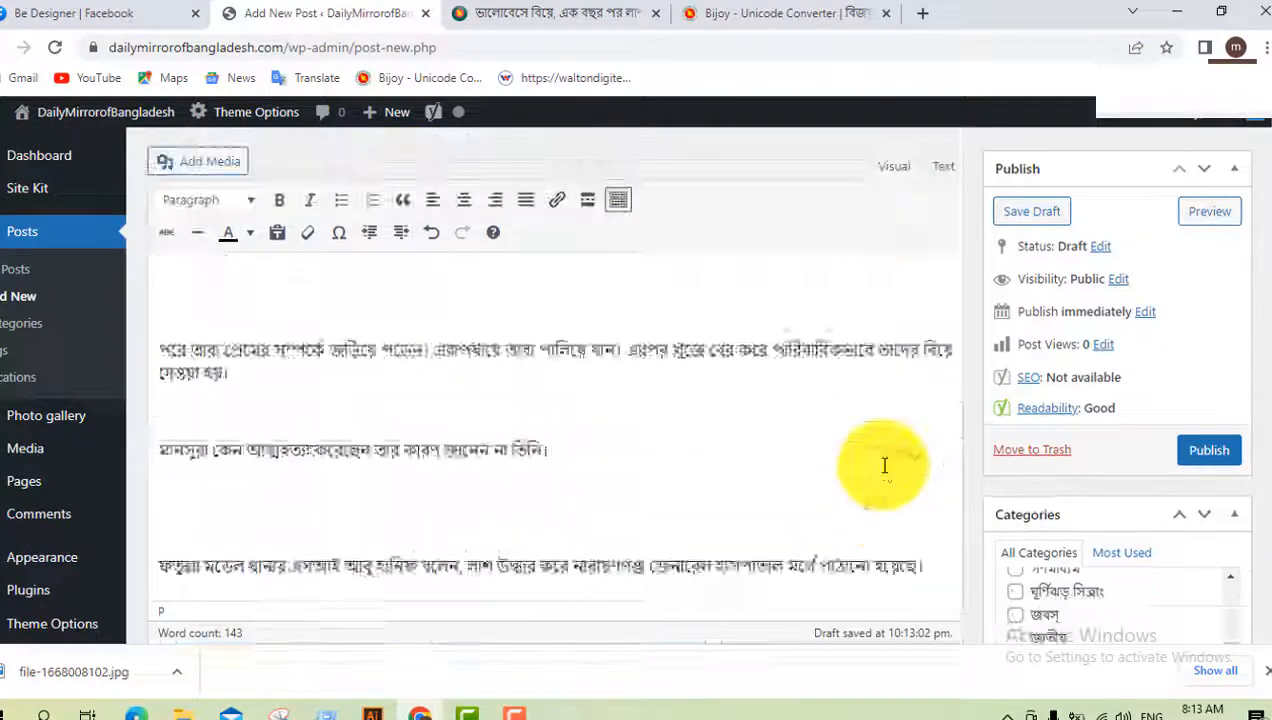
pyautogui.scroll(-4, 339, 451)
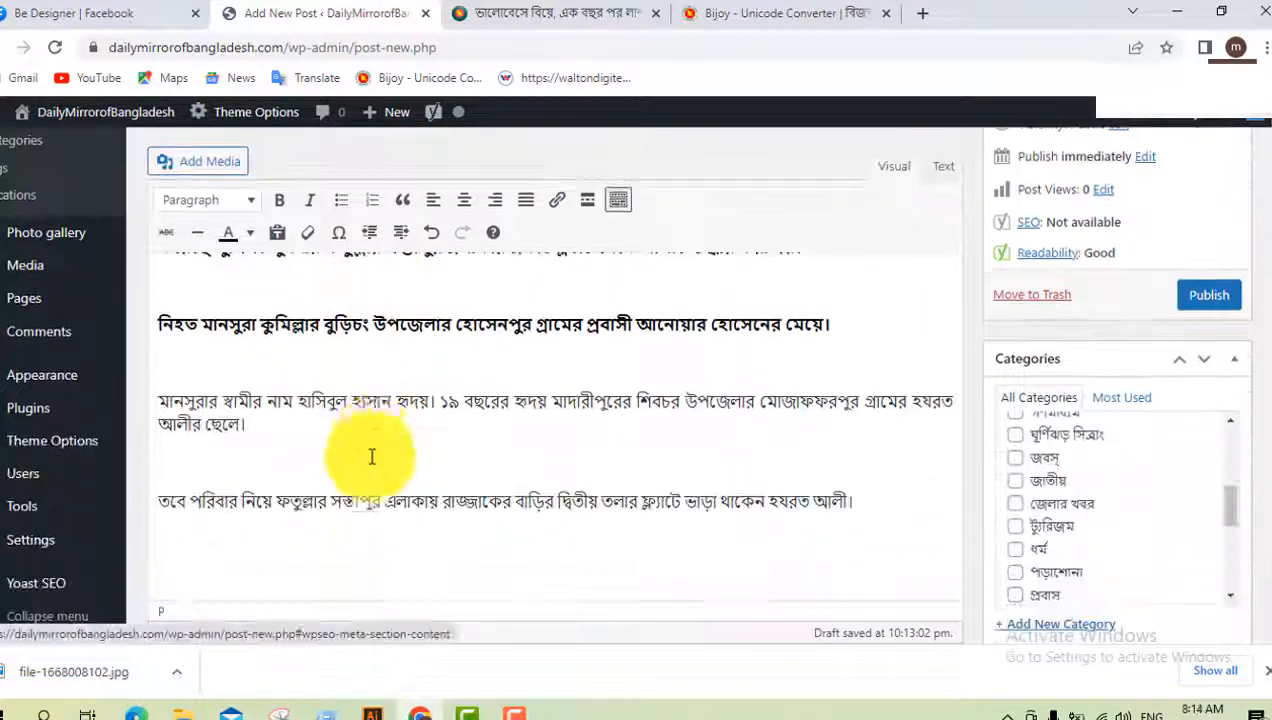
pyautogui.scroll(4, 369, 453)
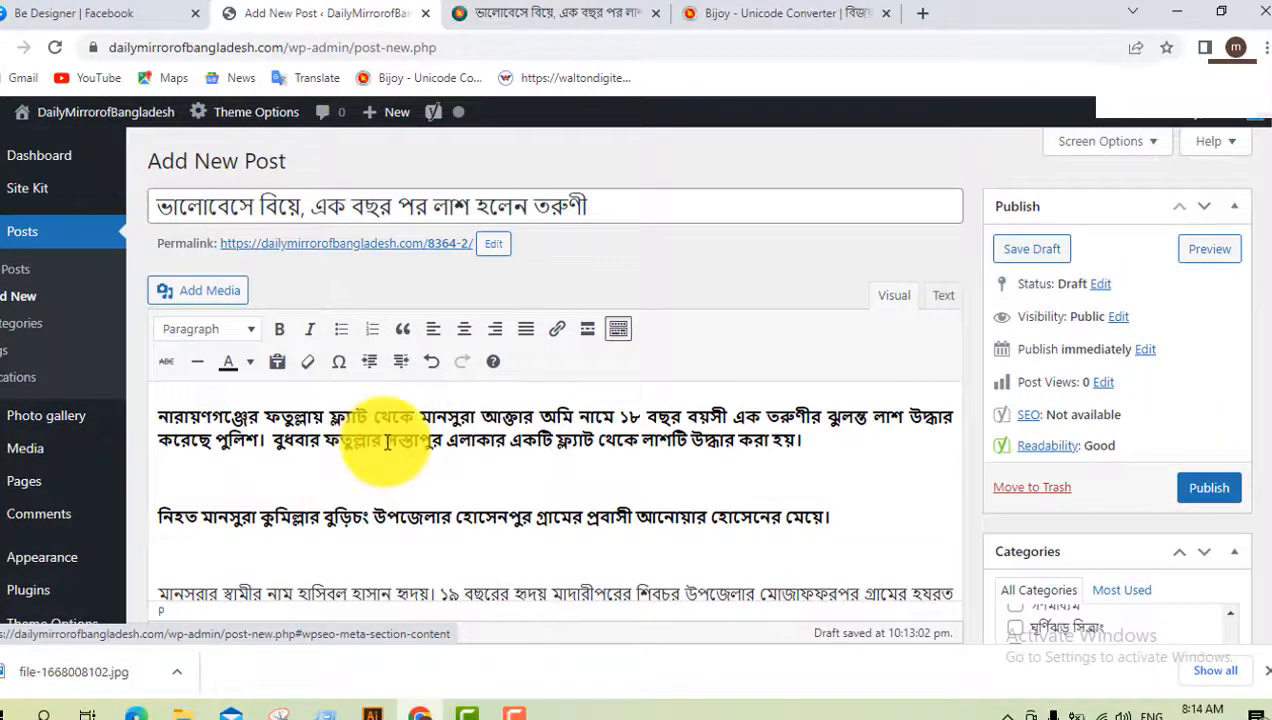
pyautogui.moveTo(387, 442); pyautogui.dragTo(155, 416)
pyautogui.hotkey('ctrl', 'c')
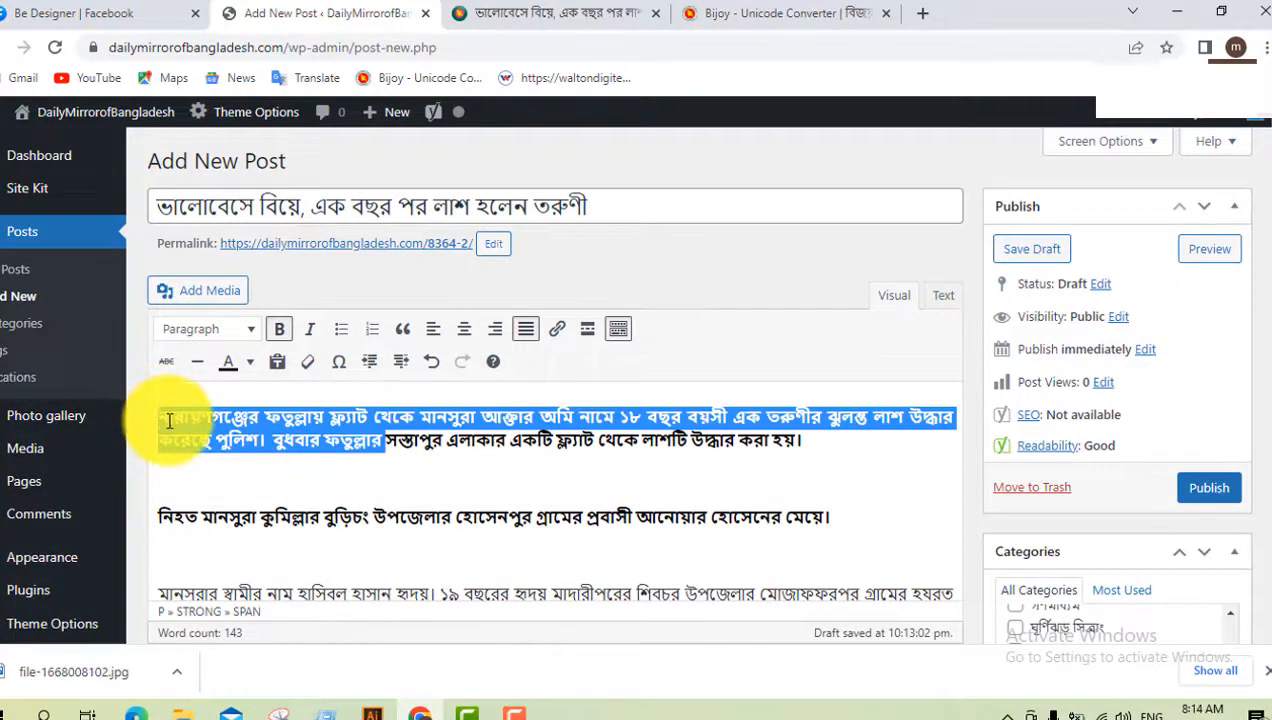
# - Paste the copied opening text as the post's meta description in the Yoast SEO settings
pyautogui.scroll(-2, 412, 477)
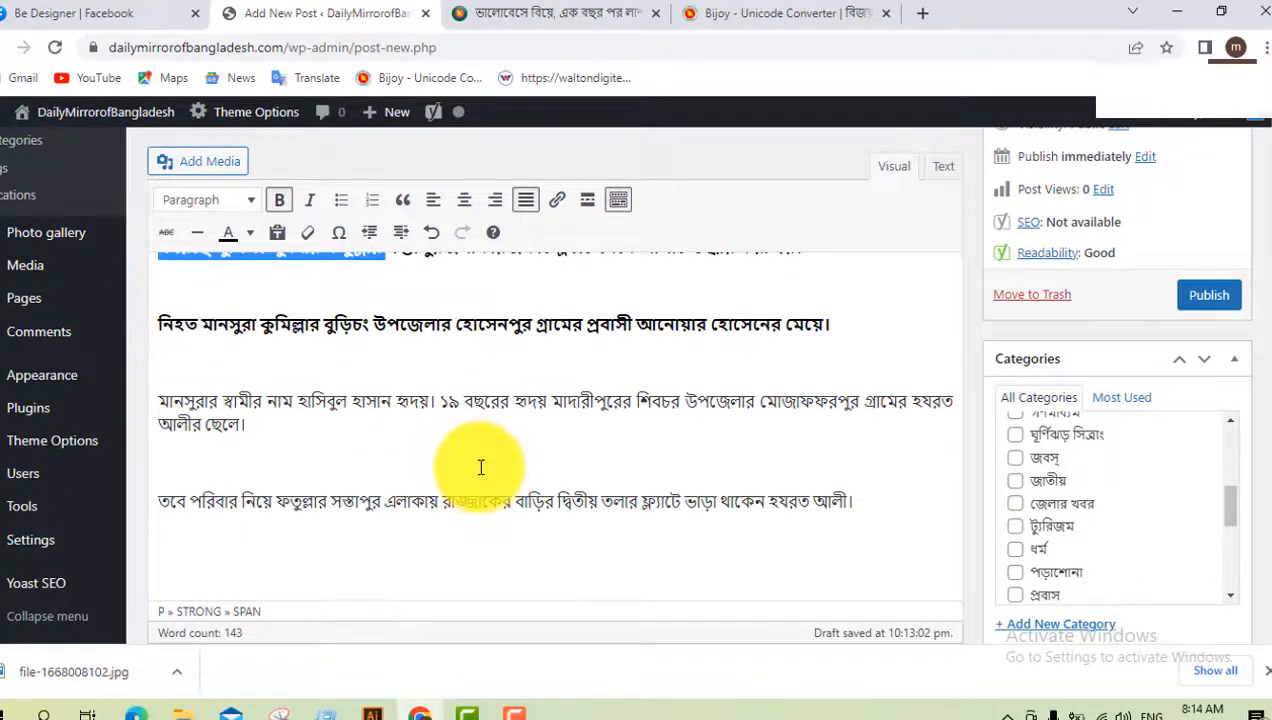
pyautogui.scroll(-5, 481, 467)
pyautogui.scroll(-3, 514, 445)
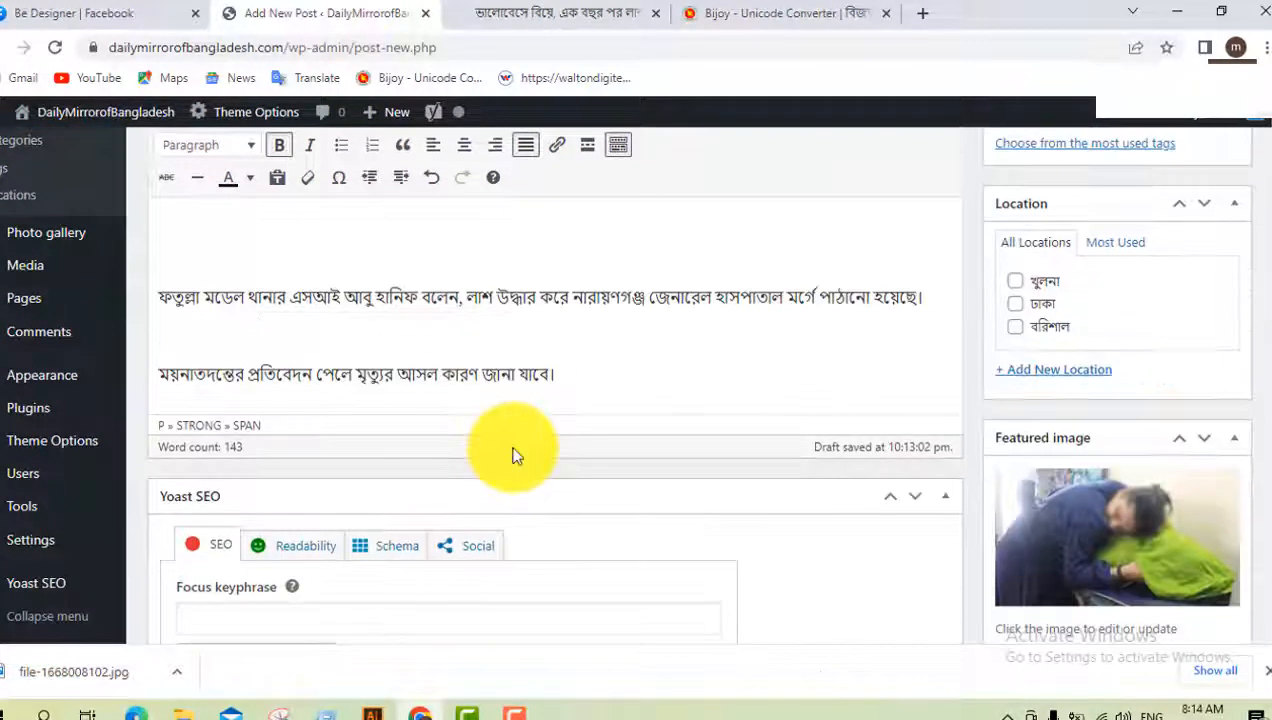
pyautogui.scroll(-9, 512, 456)
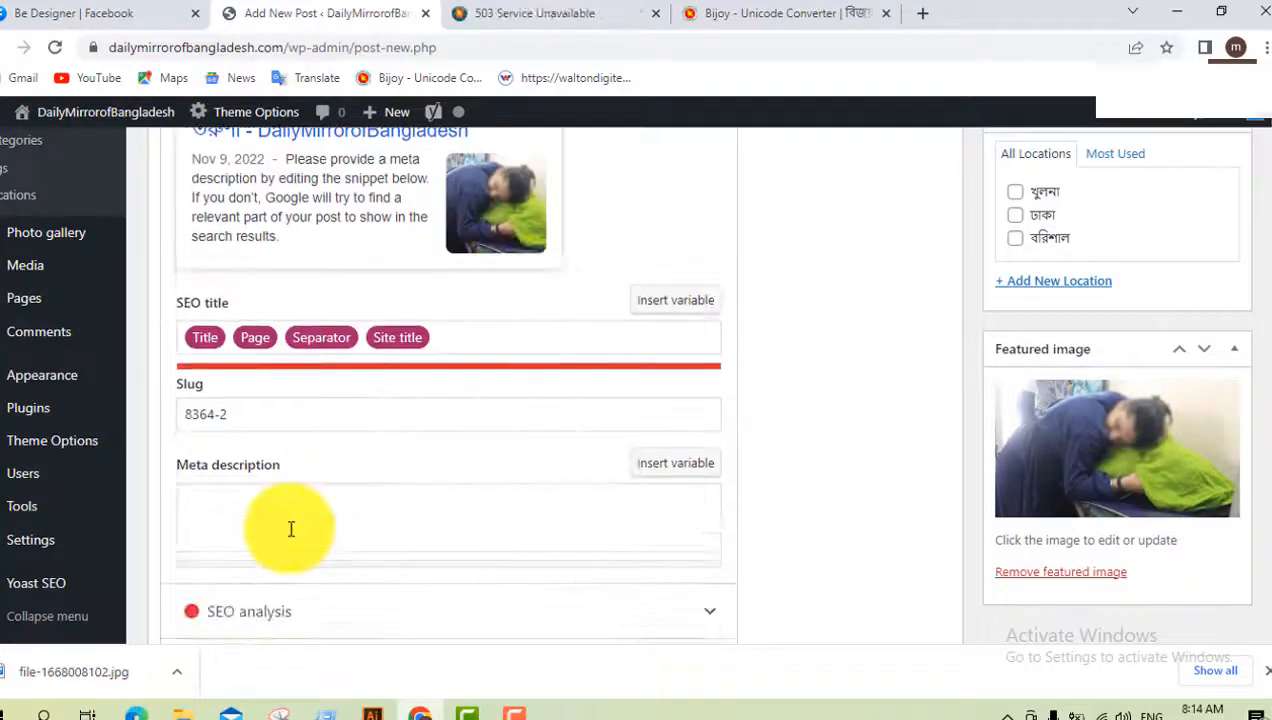
pyautogui.hotkey('ctrl', 'v')
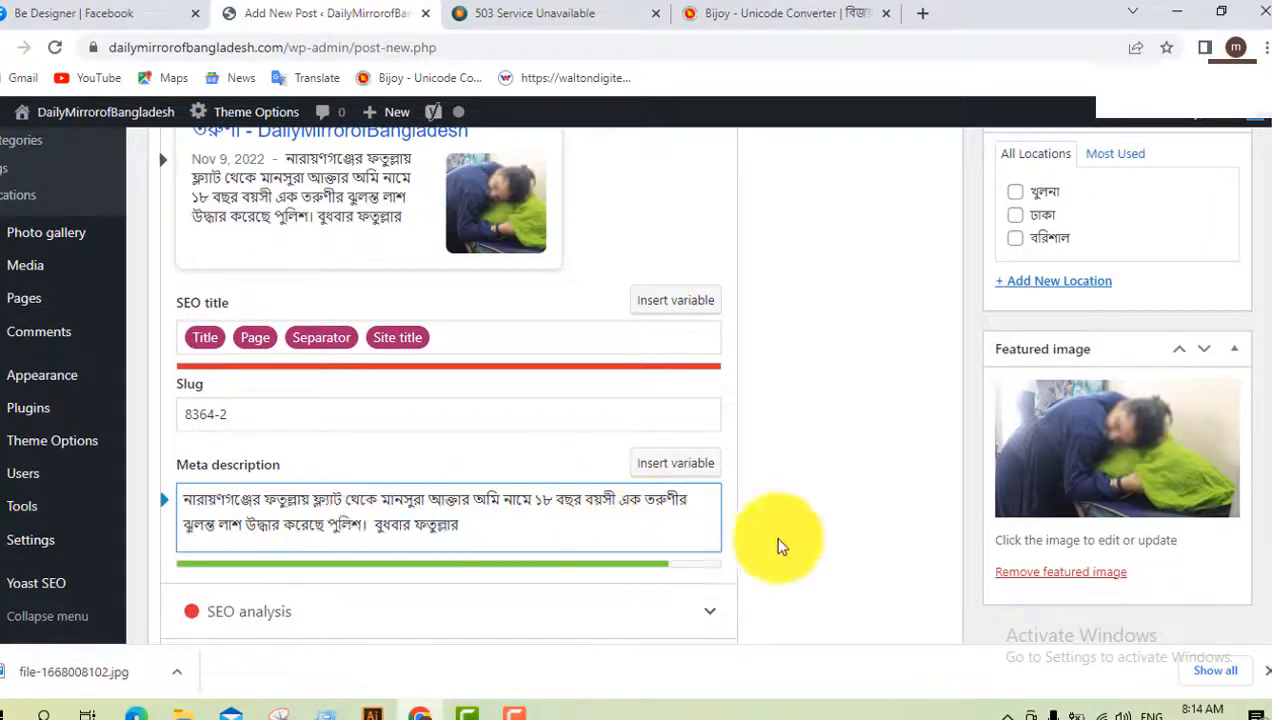
pyautogui.scroll(-3, 470, 510)
pyautogui.scroll(4, 450, 502)
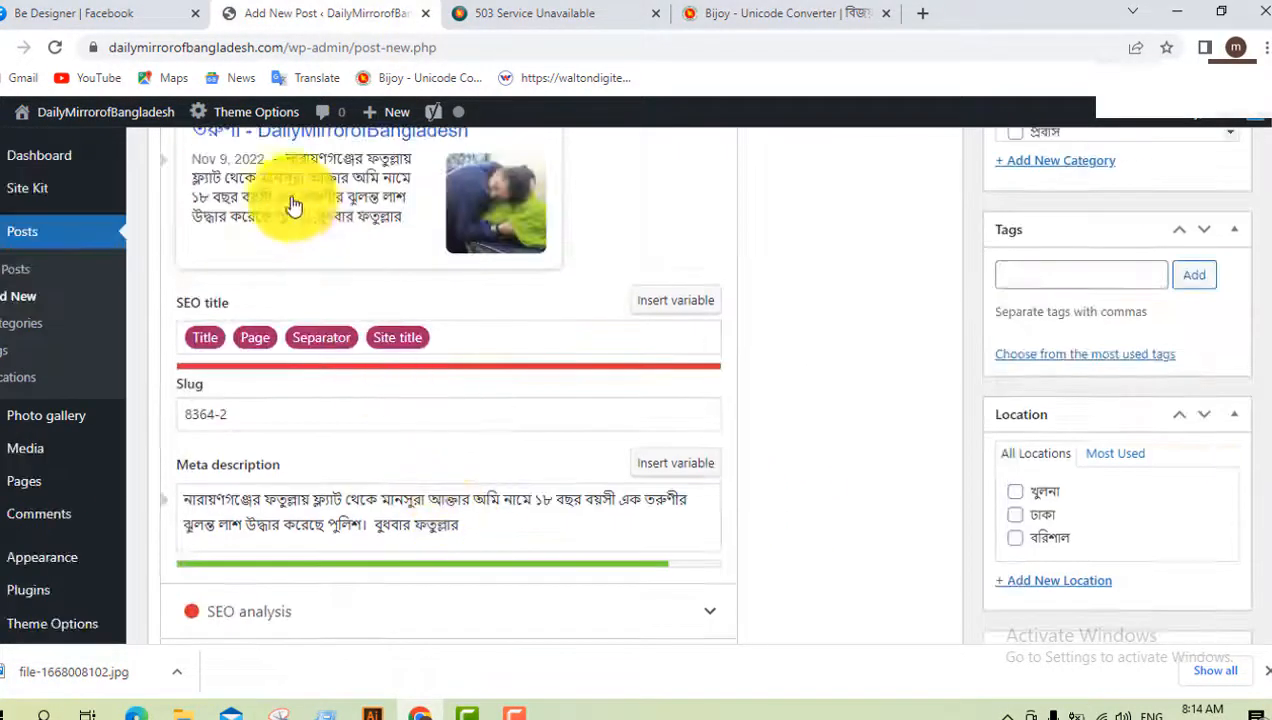
# - Check the post's Google preview in Yoast as both desktop and mobile result, and look over the remaining SEO sections
pyautogui.scroll(2, 330, 280)
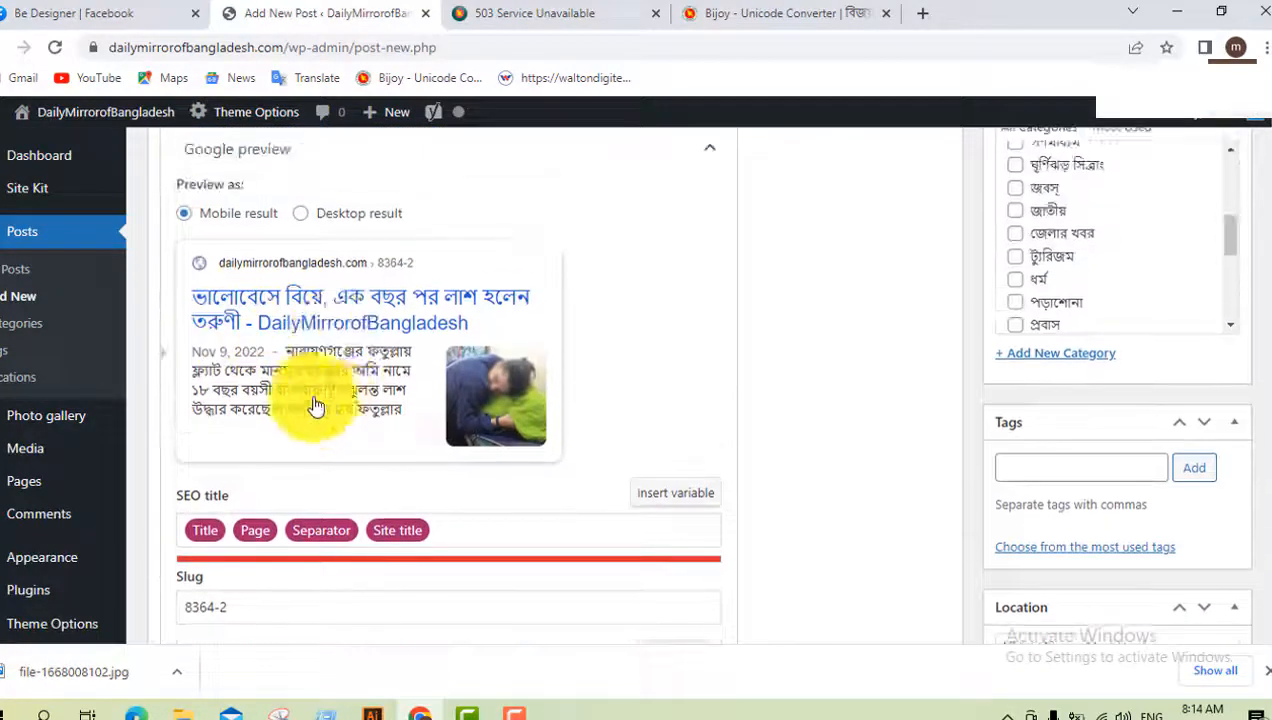
pyautogui.click(333, 220)
pyautogui.scroll(2, 420, 321)
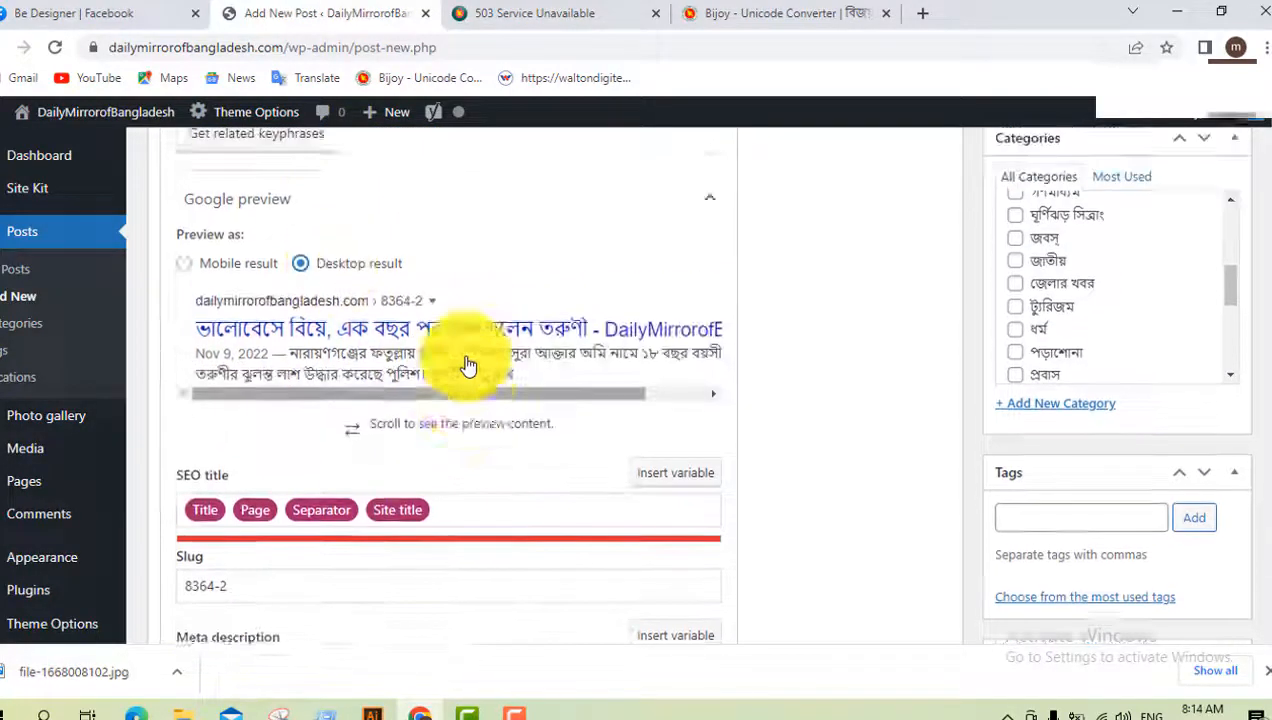
pyautogui.moveTo(415, 447); pyautogui.dragTo(195, 447)
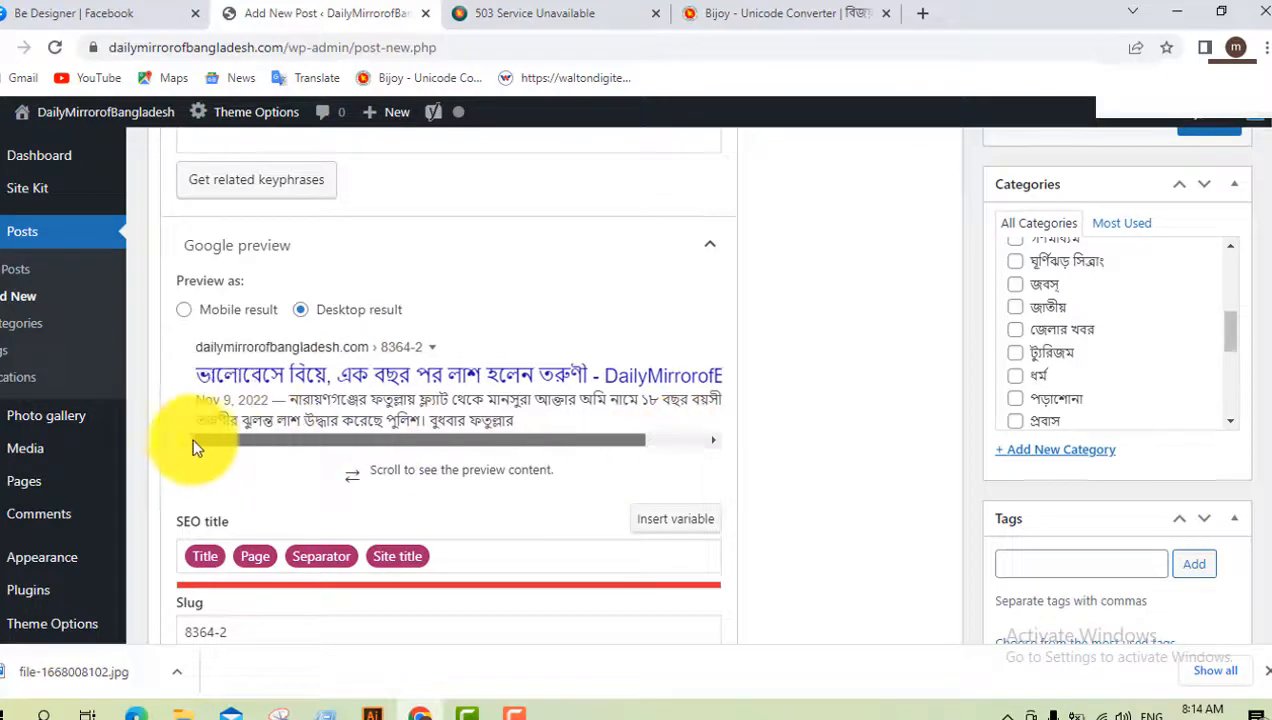
pyautogui.click(235, 310)
pyautogui.scroll(-3, 713, 448)
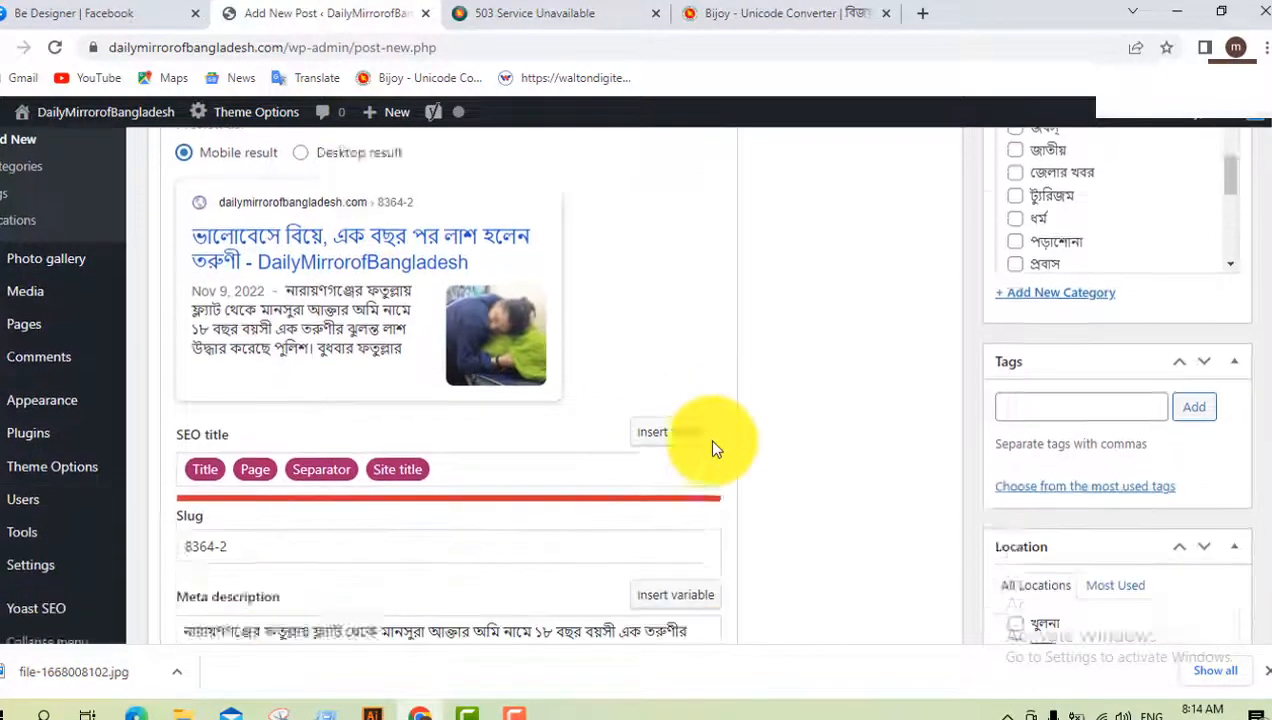
pyautogui.scroll(-3, 713, 448)
pyautogui.scroll(-4, 372, 430)
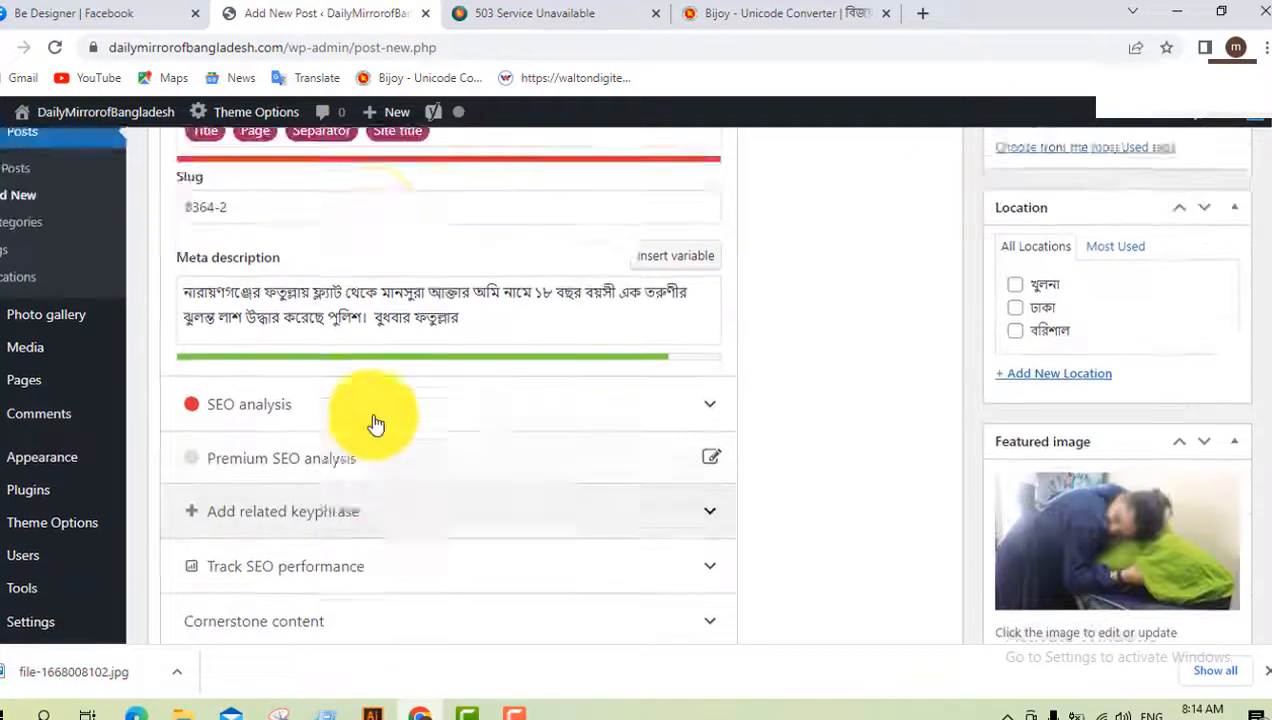
pyautogui.scroll(4, 375, 425)
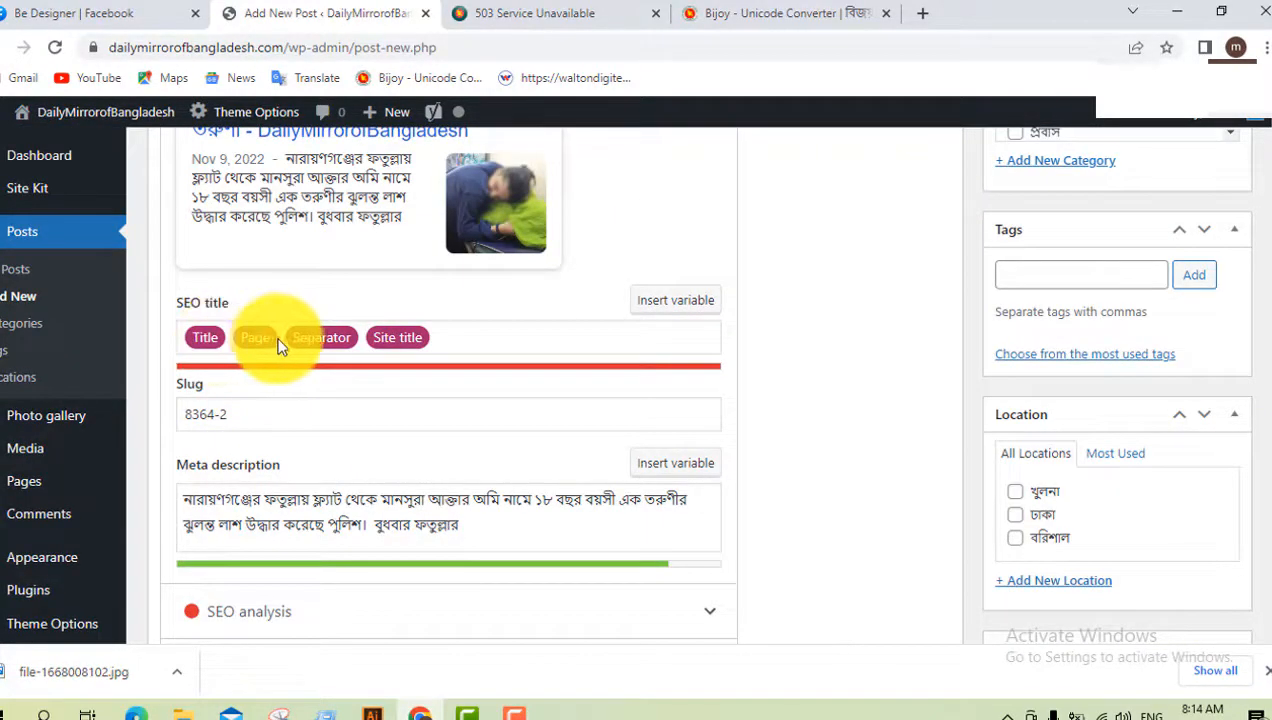
pyautogui.scroll(-8, 605, 468)
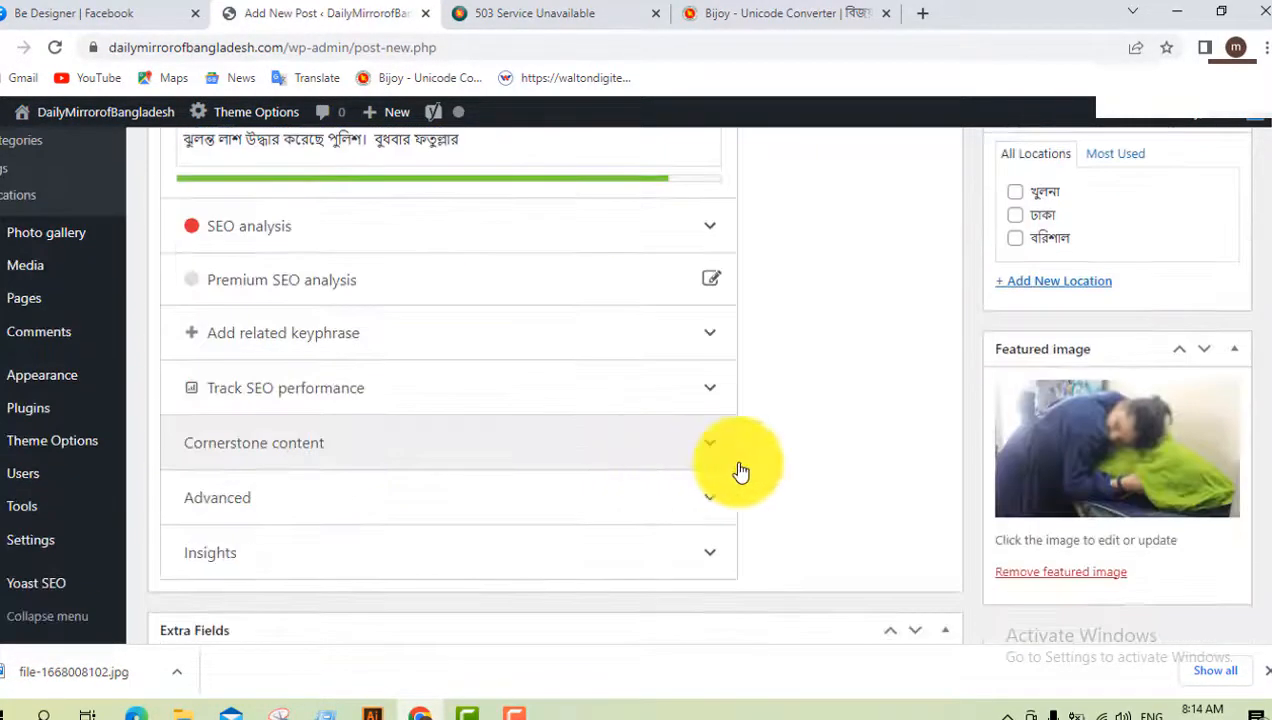
pyautogui.scroll(9, 1100, 291)
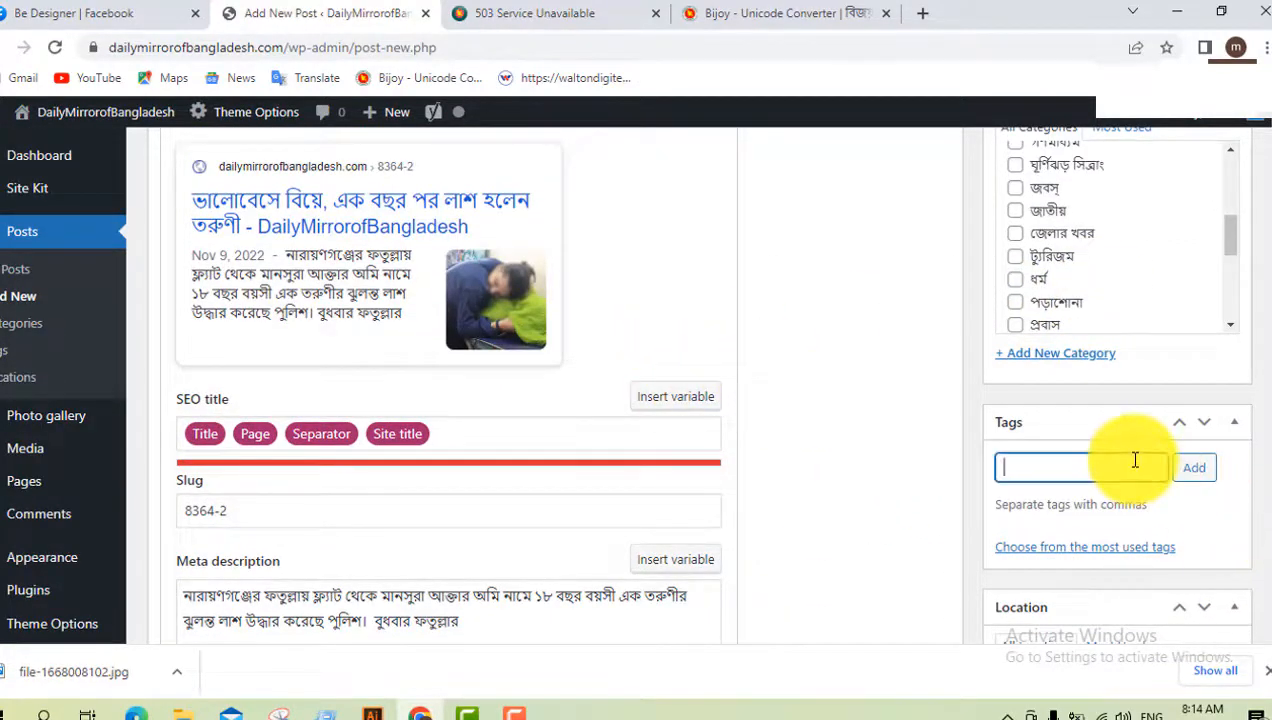
pyautogui.hotkey('ctrl', 'v')
pyautogui.click(1195, 468)
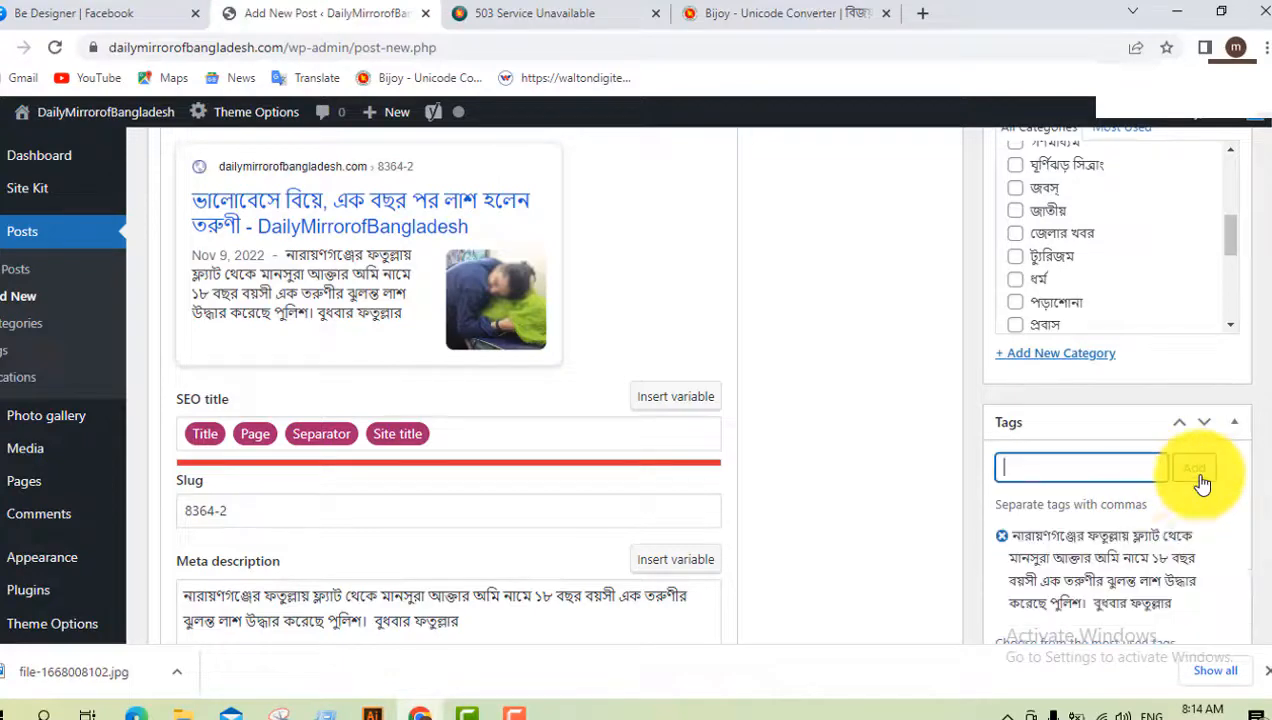
pyautogui.click(1001, 535)
# - Copy the post title and add it as the tags "ভালোবেসে বিয়ে" and "এক বছর পর লাশ হলেন তরুণী"
pyautogui.scroll(10, 710, 360)
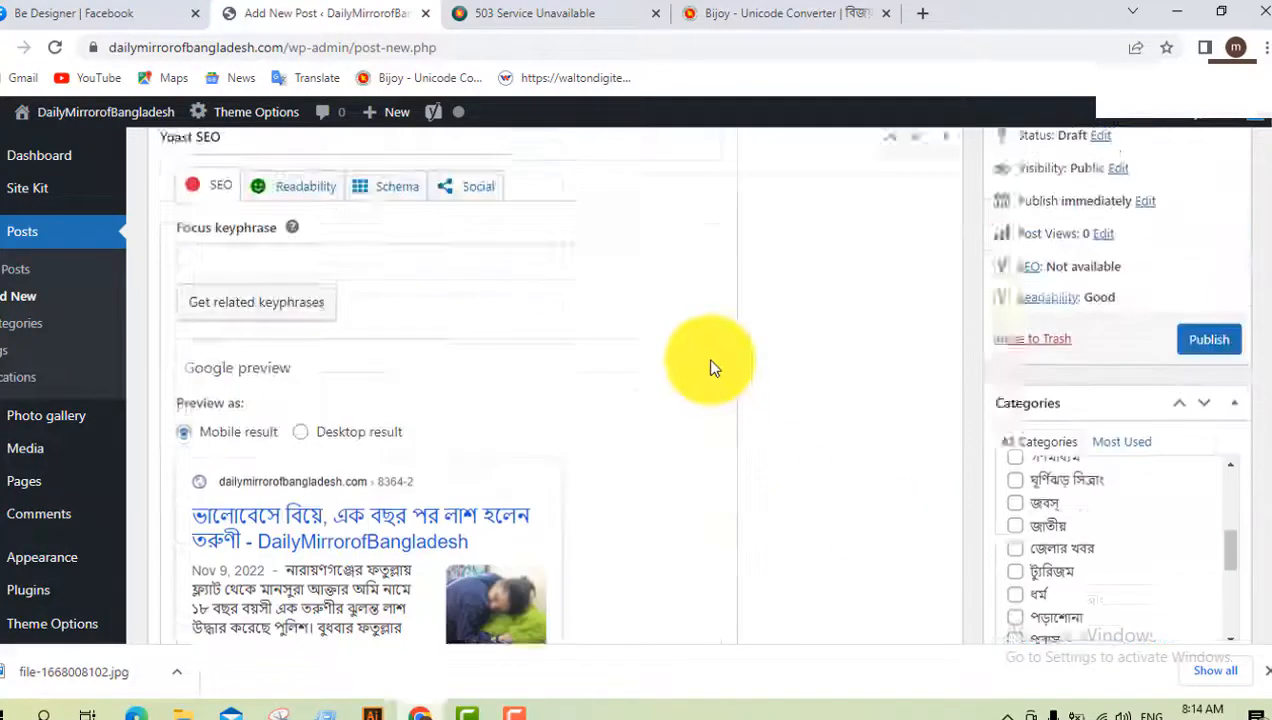
pyautogui.scroll(5, 713, 356)
pyautogui.moveTo(608, 208); pyautogui.dragTo(85, 170)
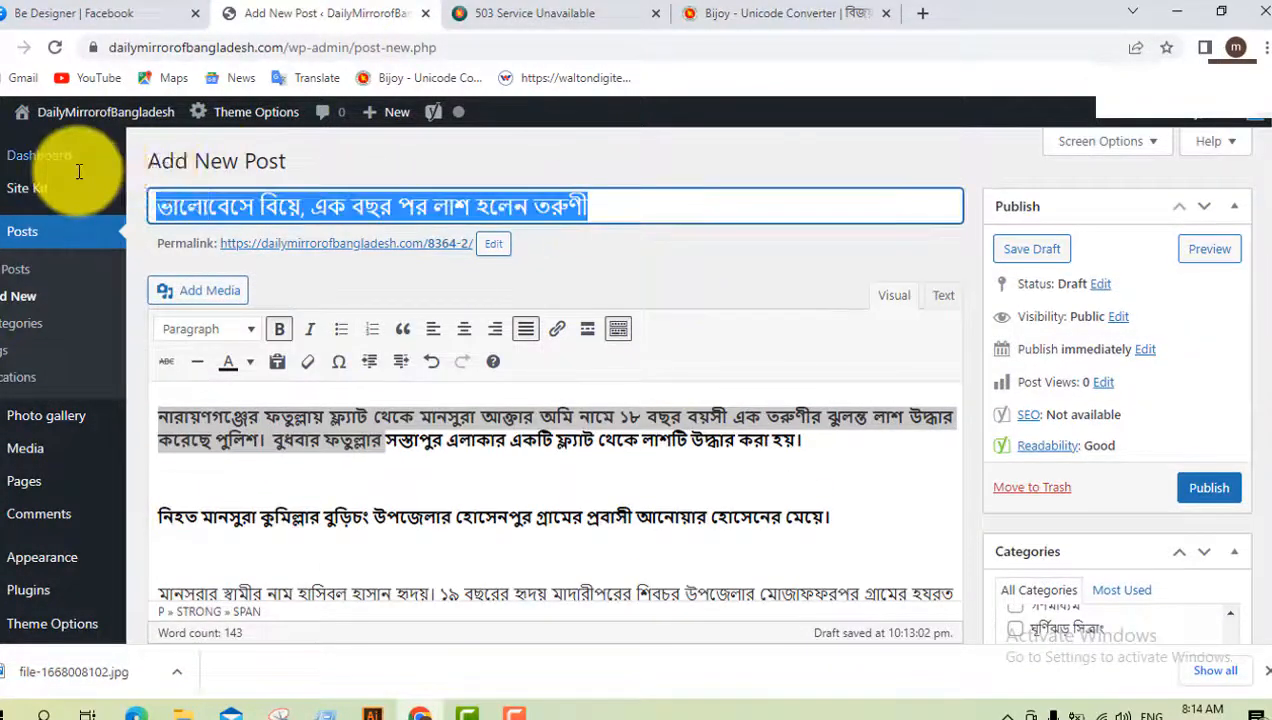
pyautogui.scroll(-5, 887, 495)
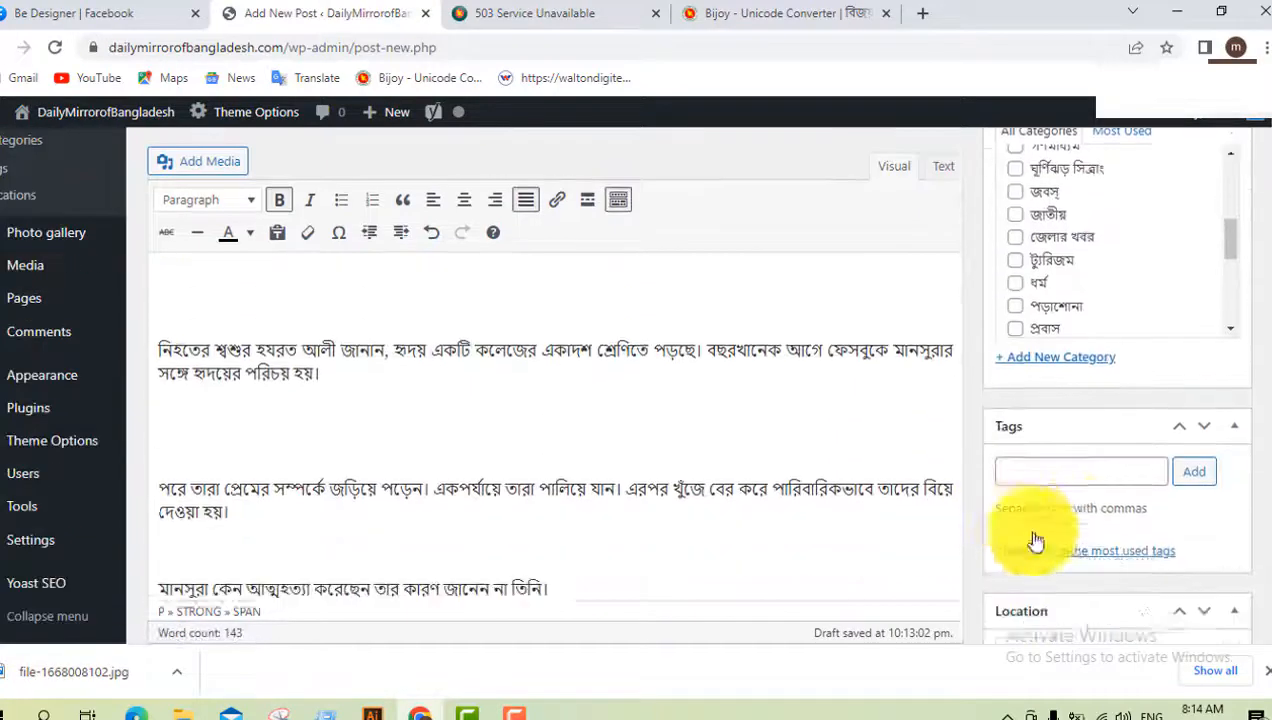
pyautogui.click(1190, 450)
# - Assign the post to the categories "জেলার খবর" and "সারাদেশ"
pyautogui.scroll(2, 995, 520)
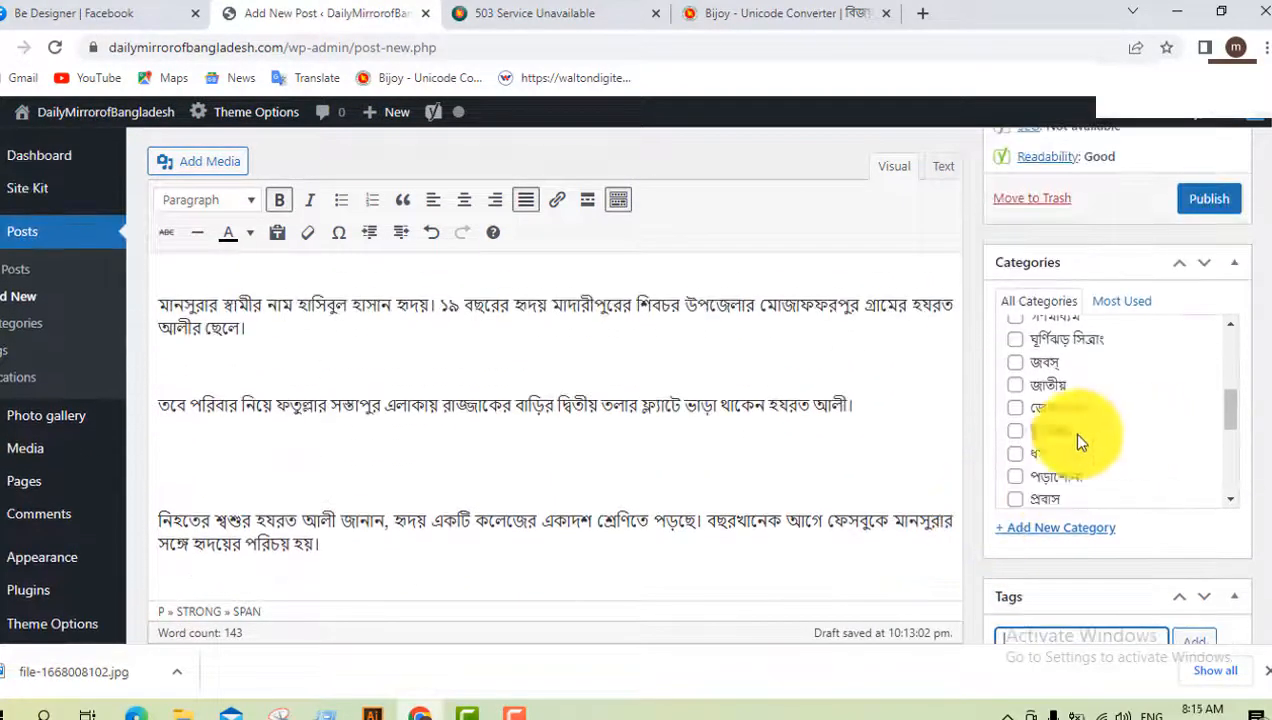
pyautogui.scroll(1, 880, 463)
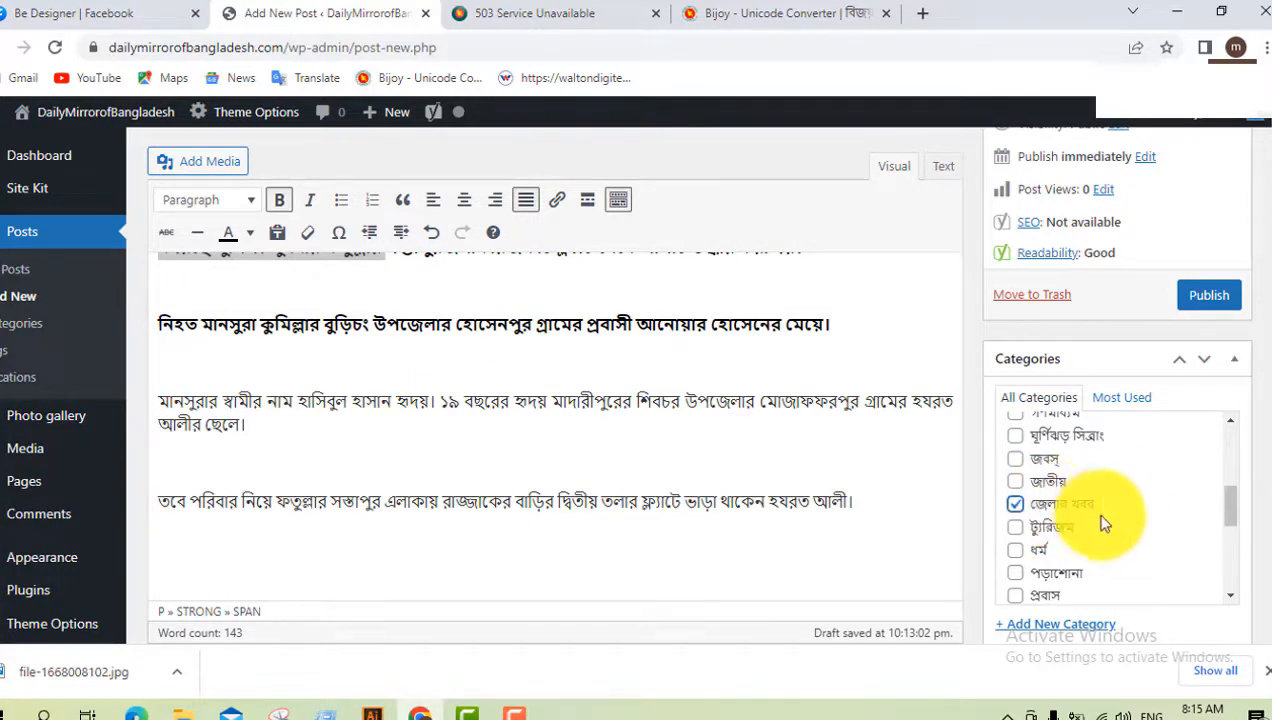
pyautogui.scroll(-2, 1105, 518)
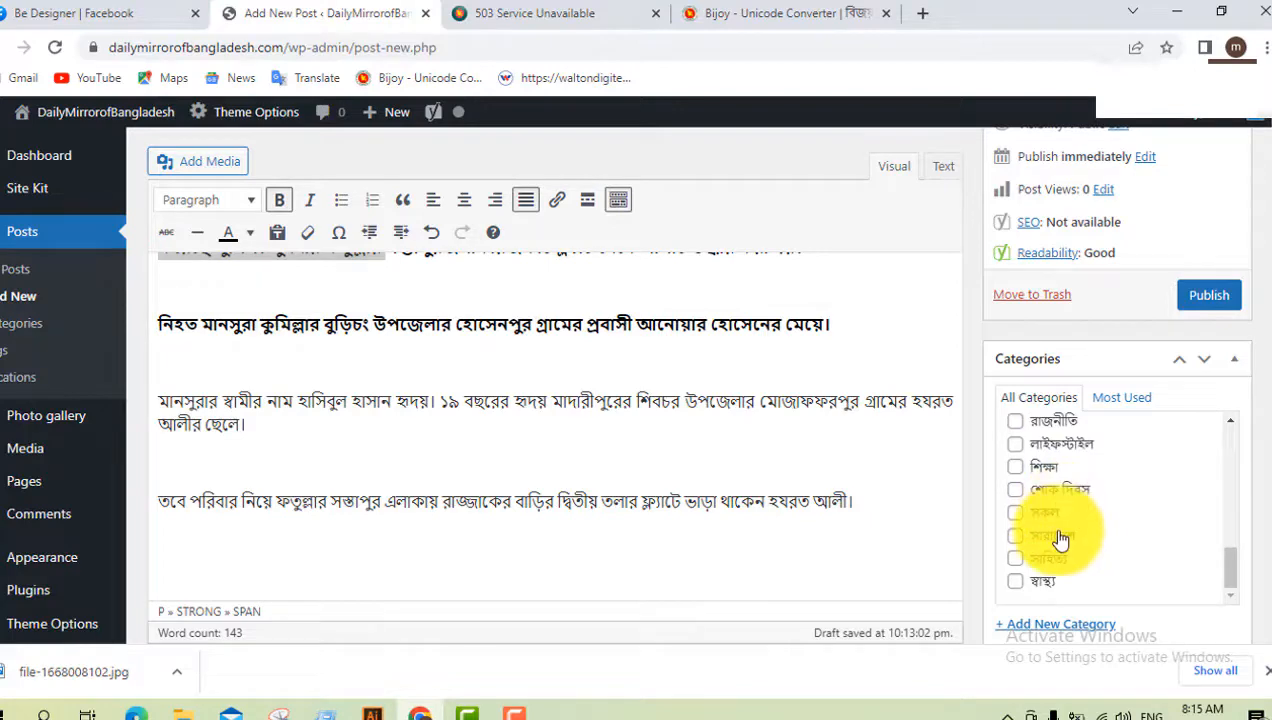
pyautogui.click(1058, 537)
# - Set the reporter name in the post's extra fields to the saved entry "অনলাইন ডেস্ক:"
pyautogui.scroll(-10, 667, 540)
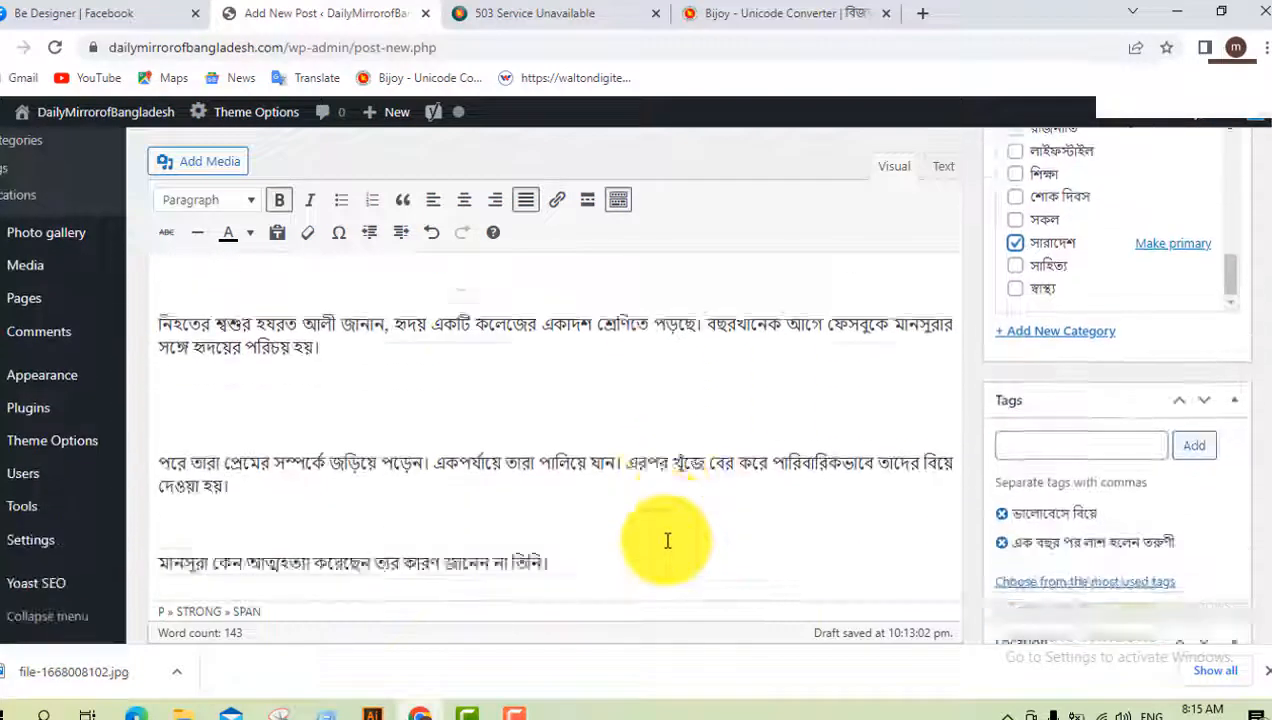
pyautogui.scroll(-10, 667, 540)
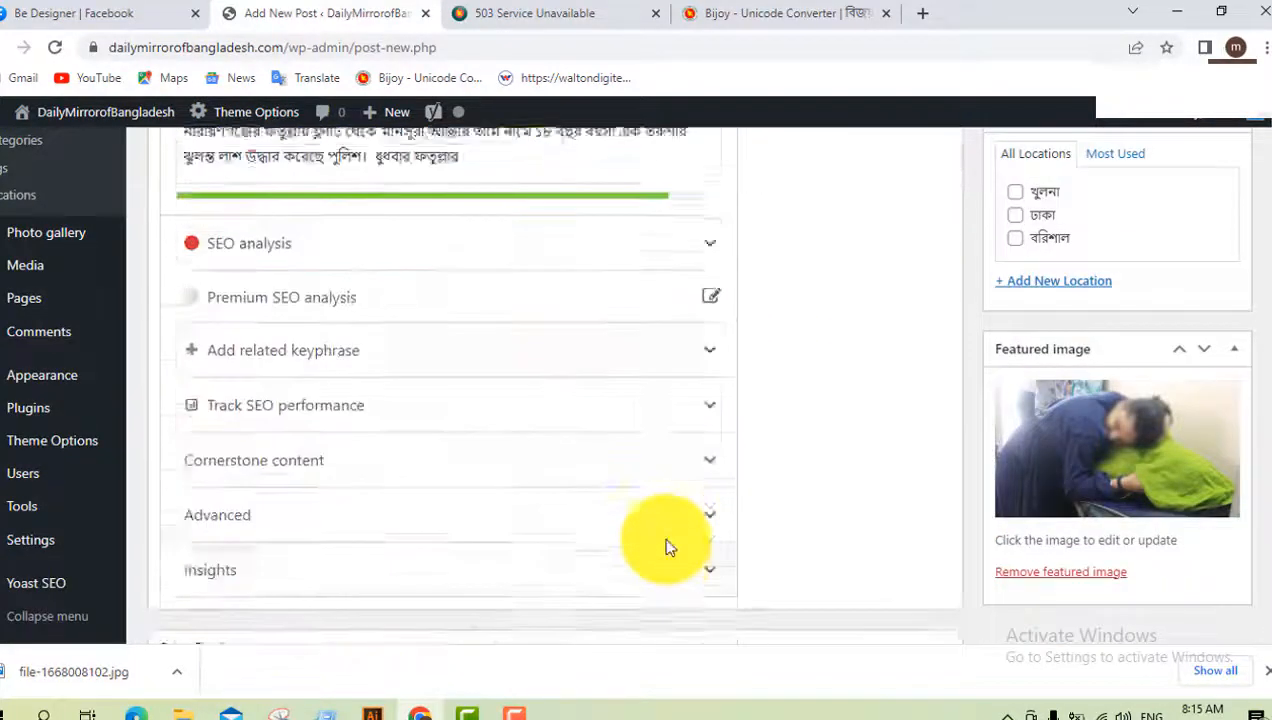
pyautogui.scroll(-1, 437, 509)
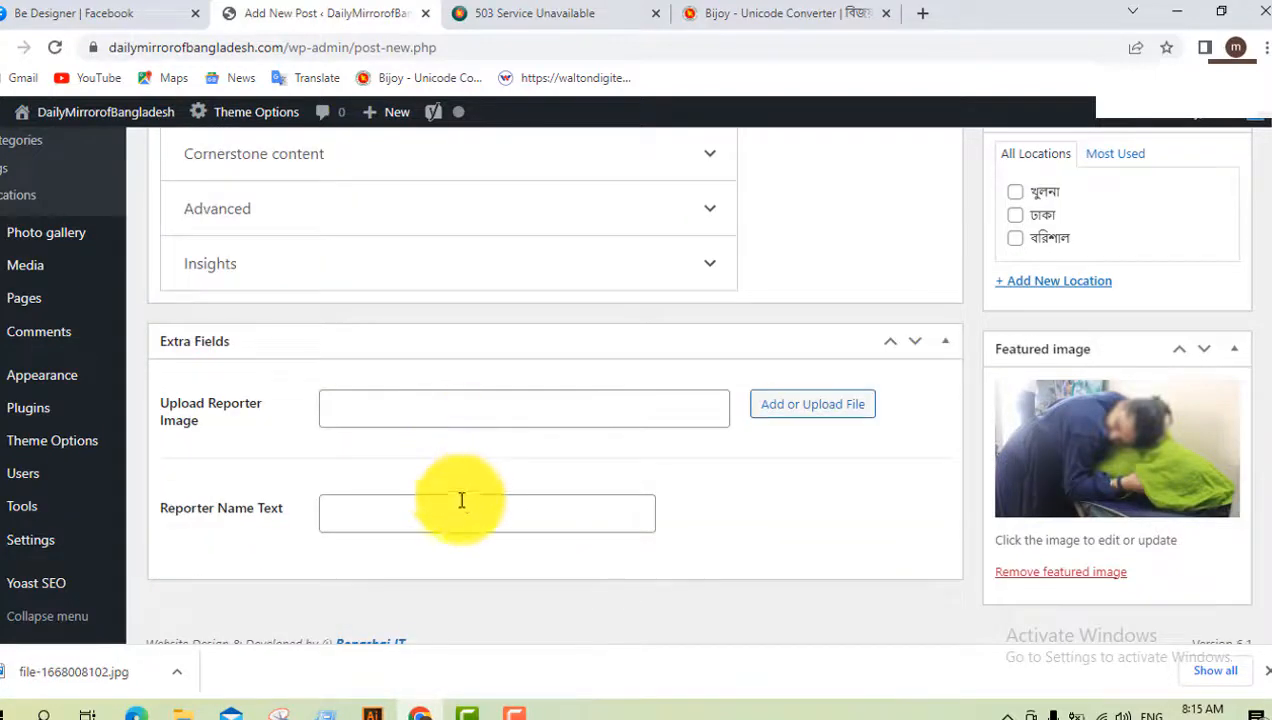
pyautogui.click(463, 503)
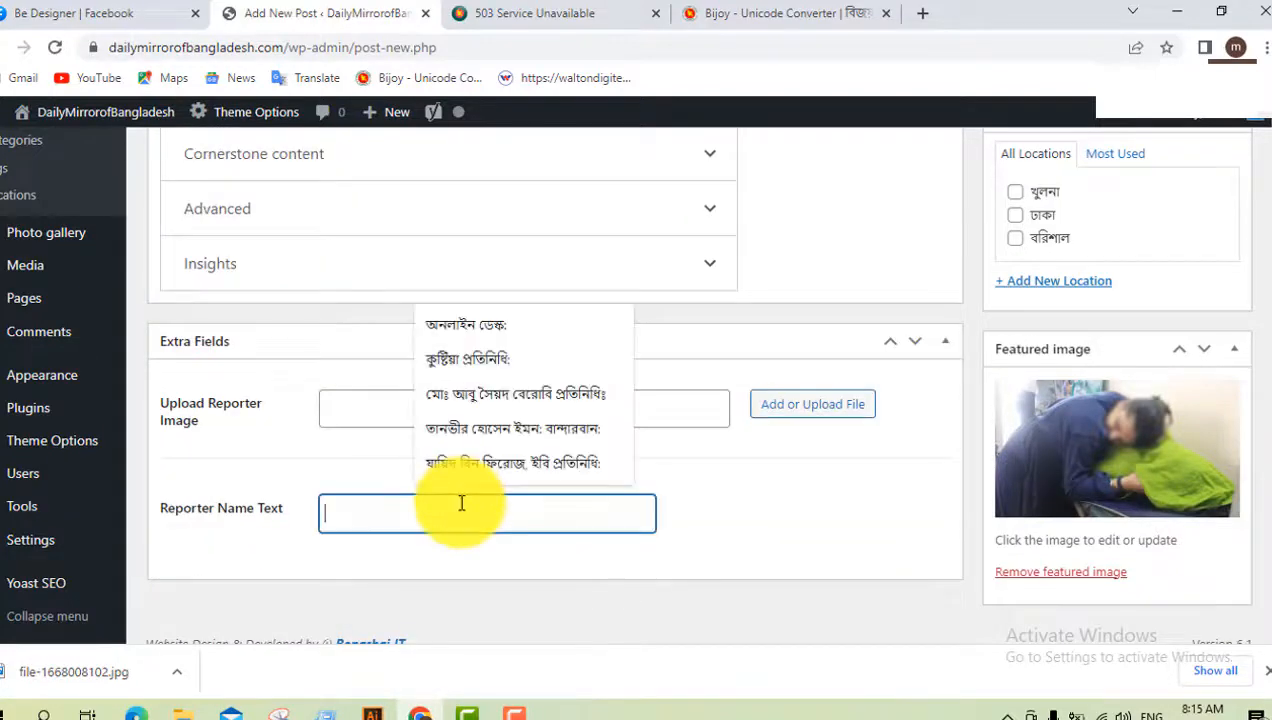
pyautogui.click(471, 330)
# - Examine Yoast's SEO performance tracking and related keyphrase options, and collapse the related keyphrase section again
pyautogui.scroll(5, 815, 380)
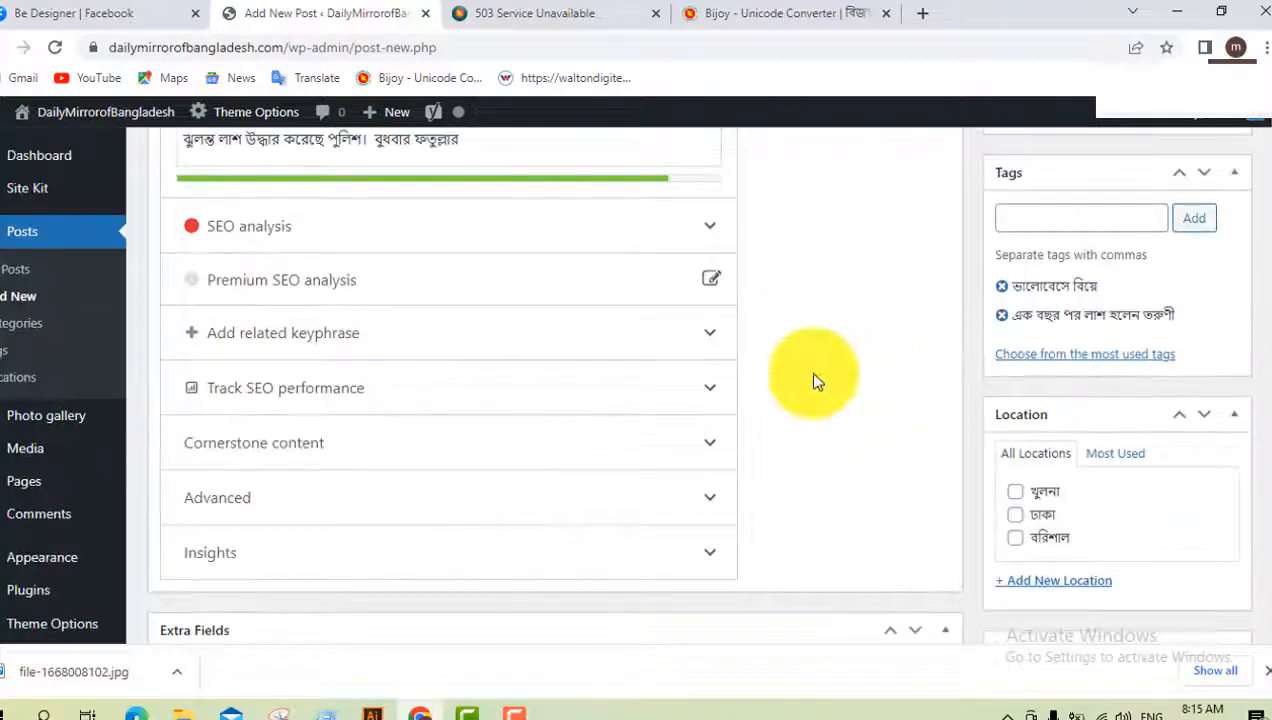
pyautogui.scroll(-2, 647, 383)
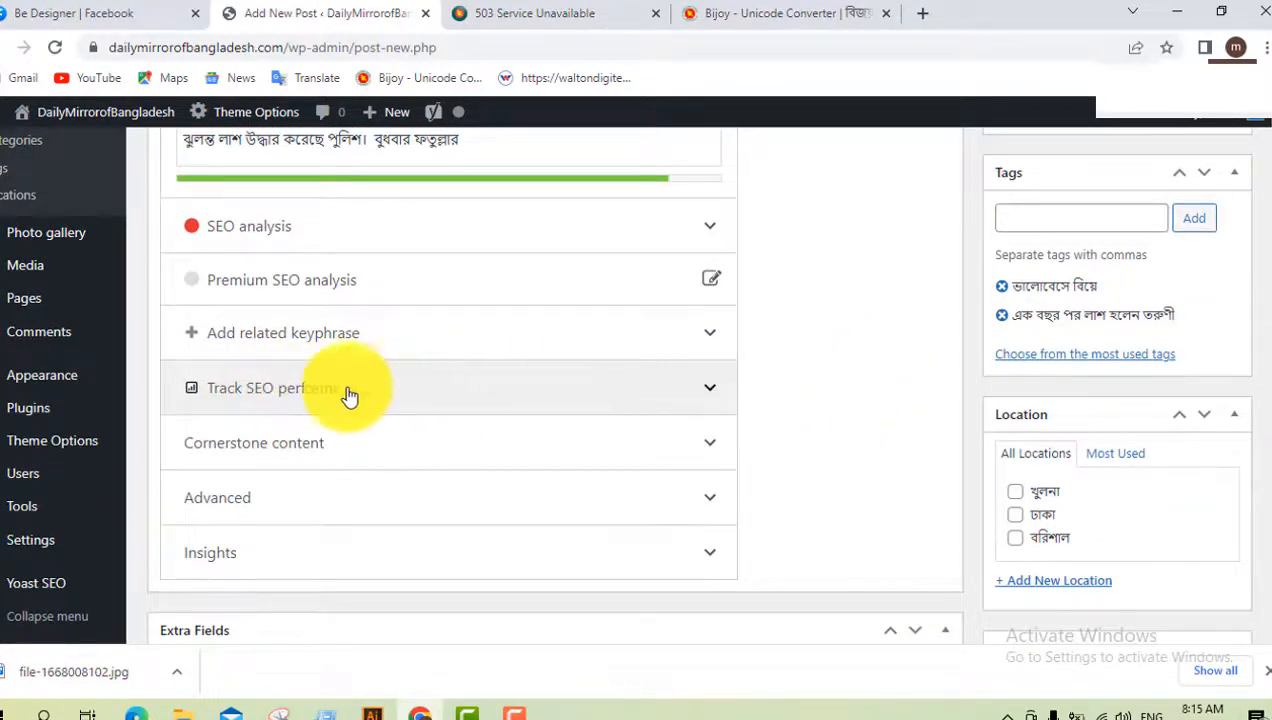
pyautogui.scroll(5, 405, 392)
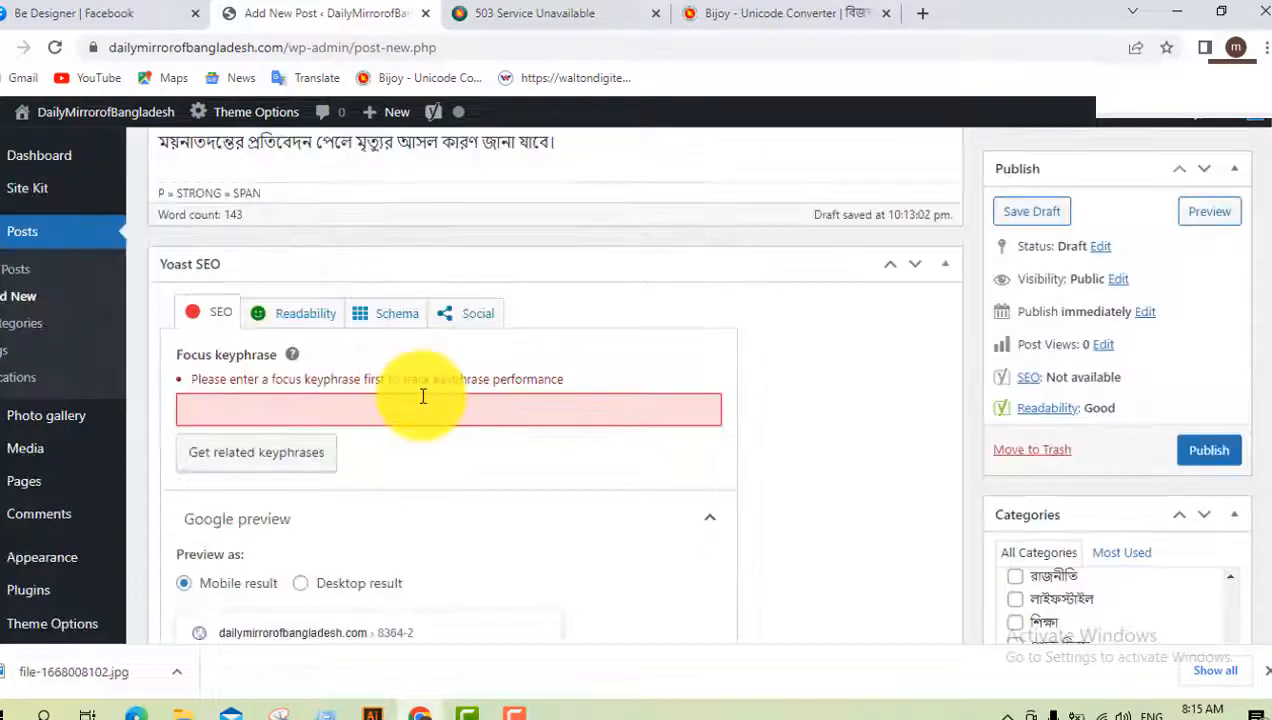
pyautogui.scroll(-10, 369, 440)
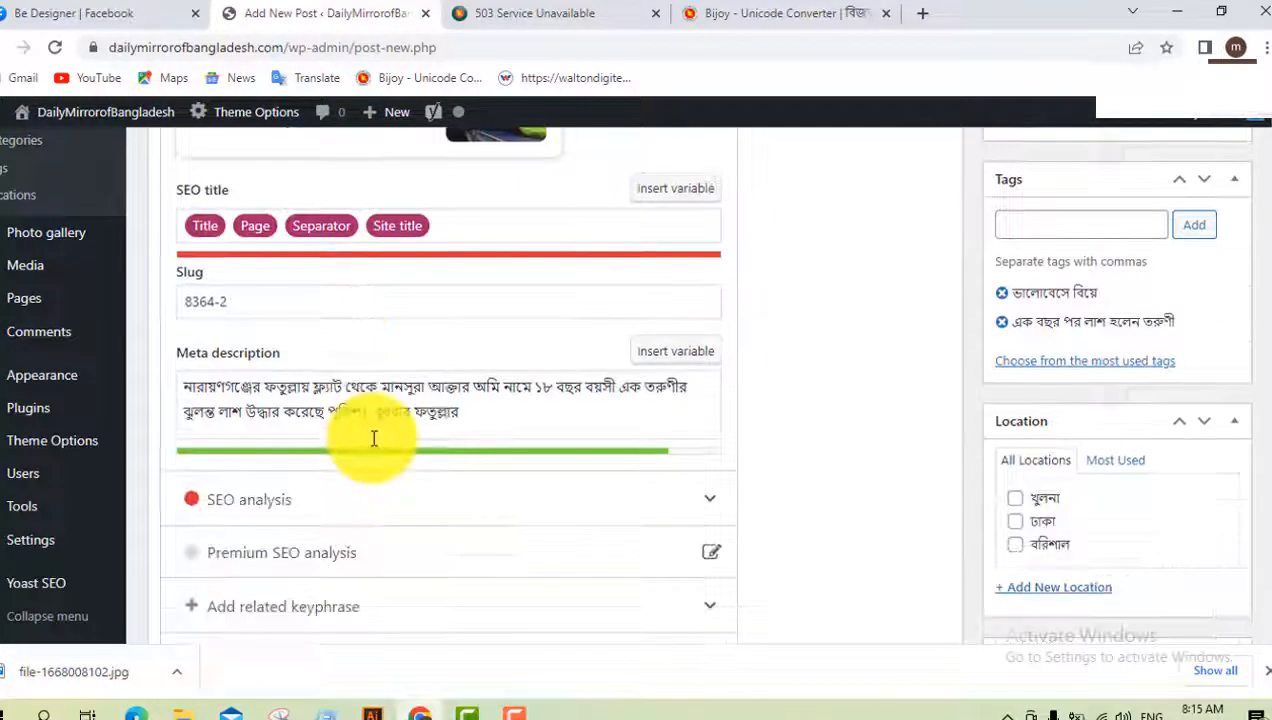
pyautogui.scroll(-1, 368, 452)
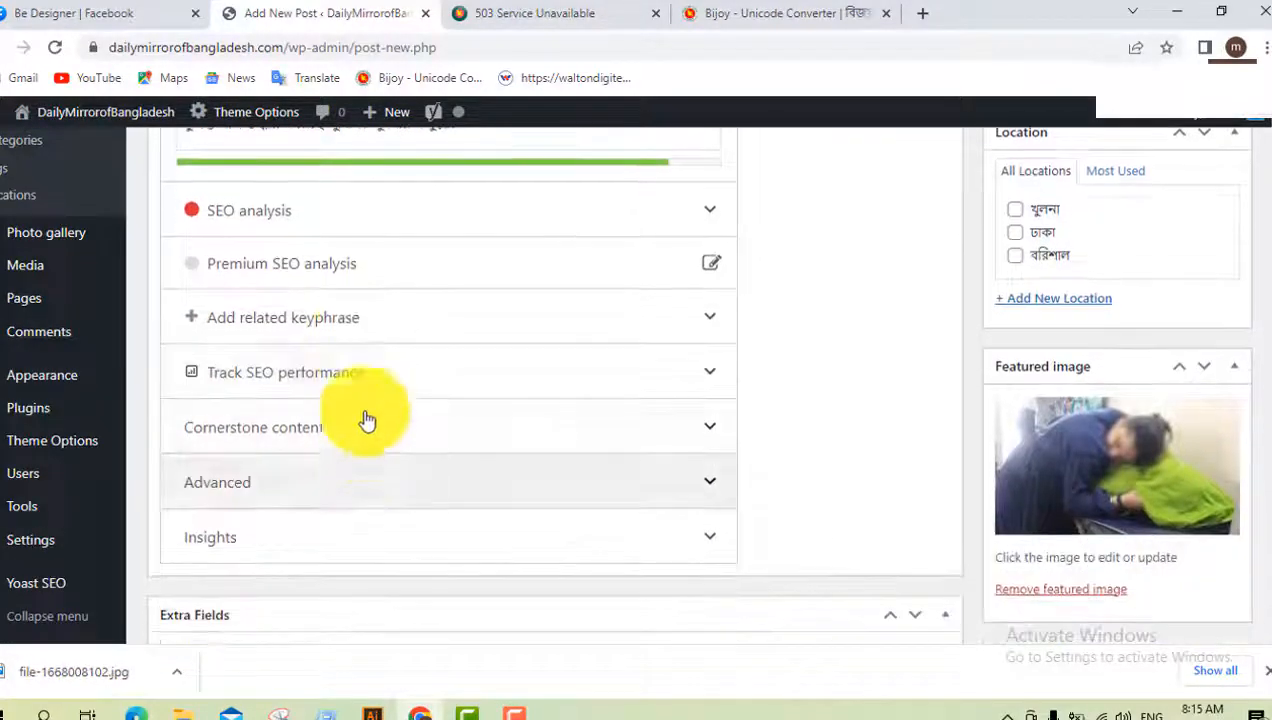
pyautogui.click(360, 335)
pyautogui.scroll(-3, 440, 375)
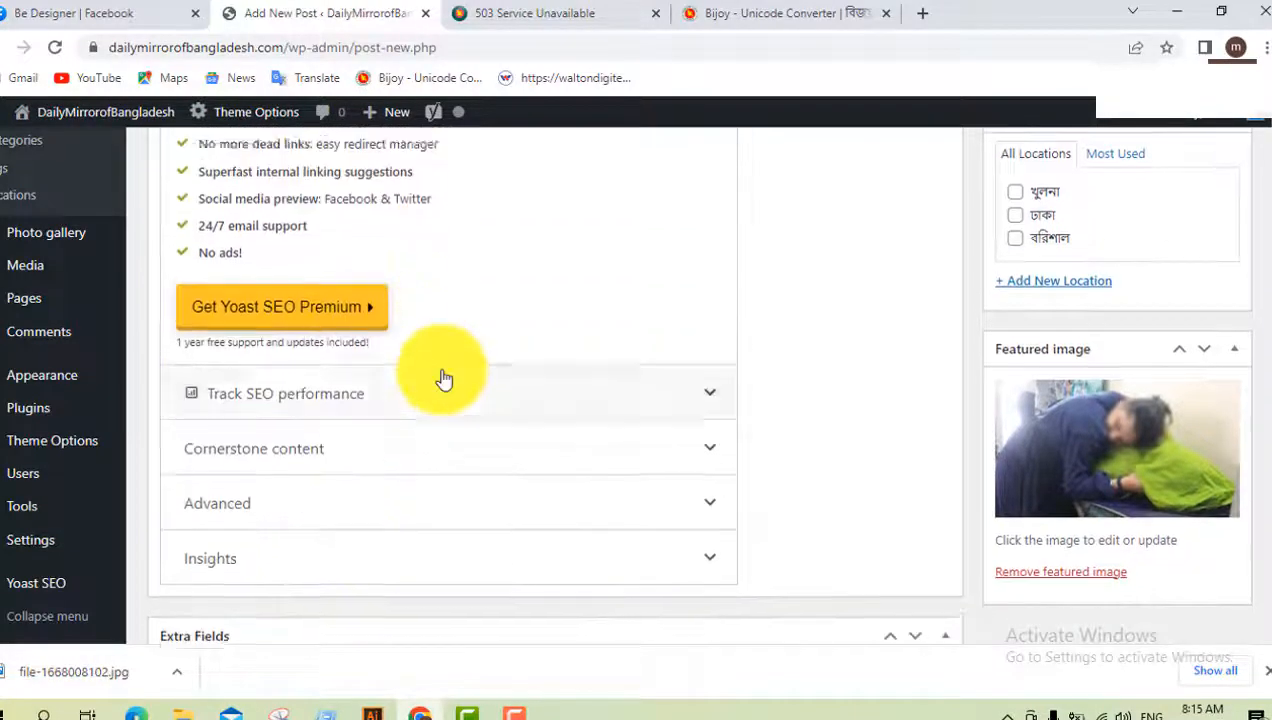
pyautogui.scroll(3, 445, 360)
pyautogui.click(475, 328)
pyautogui.scroll(8, 883, 380)
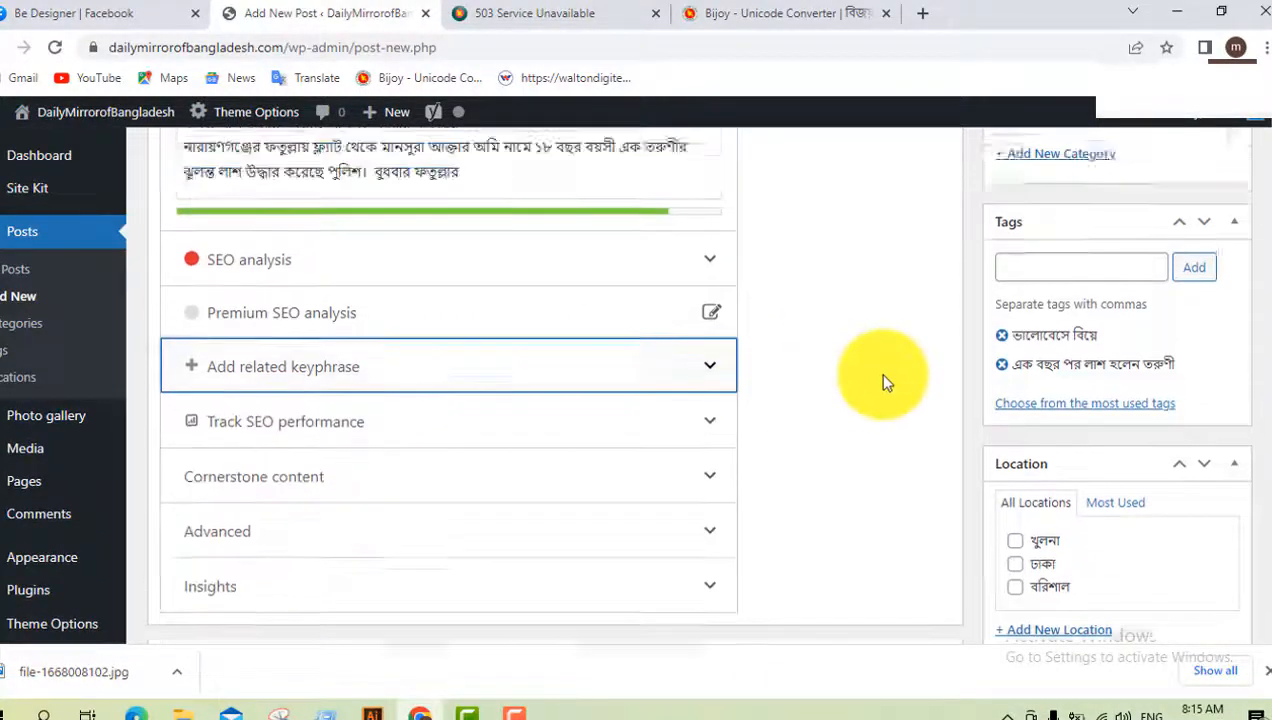
# - Publish the news post
pyautogui.scroll(10, 745, 437)
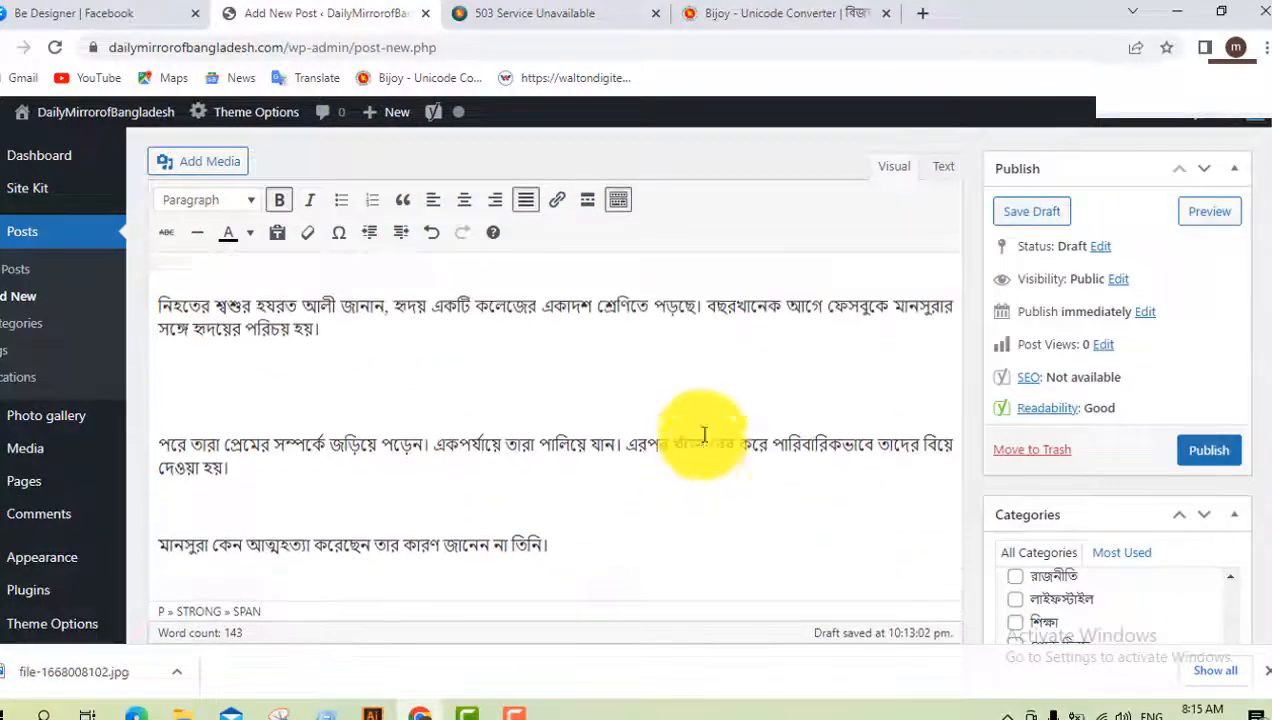
pyautogui.scroll(-4, 880, 460)
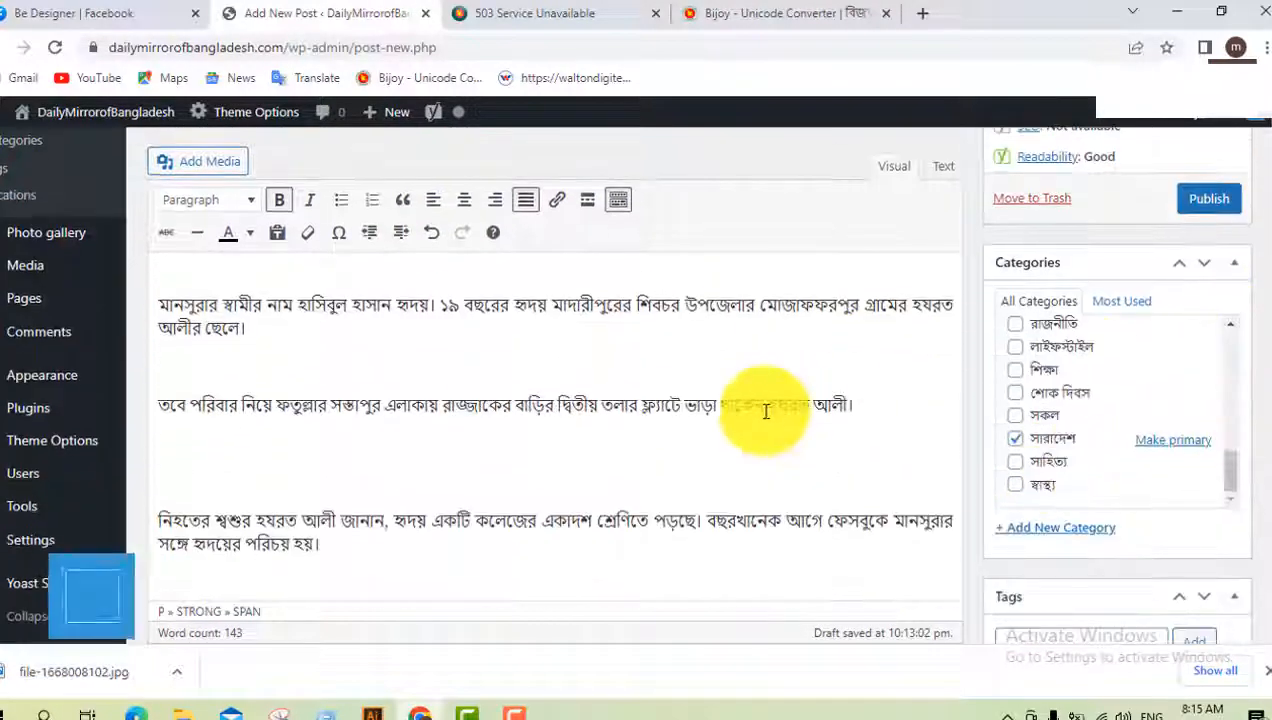
pyautogui.scroll(3, 900, 360)
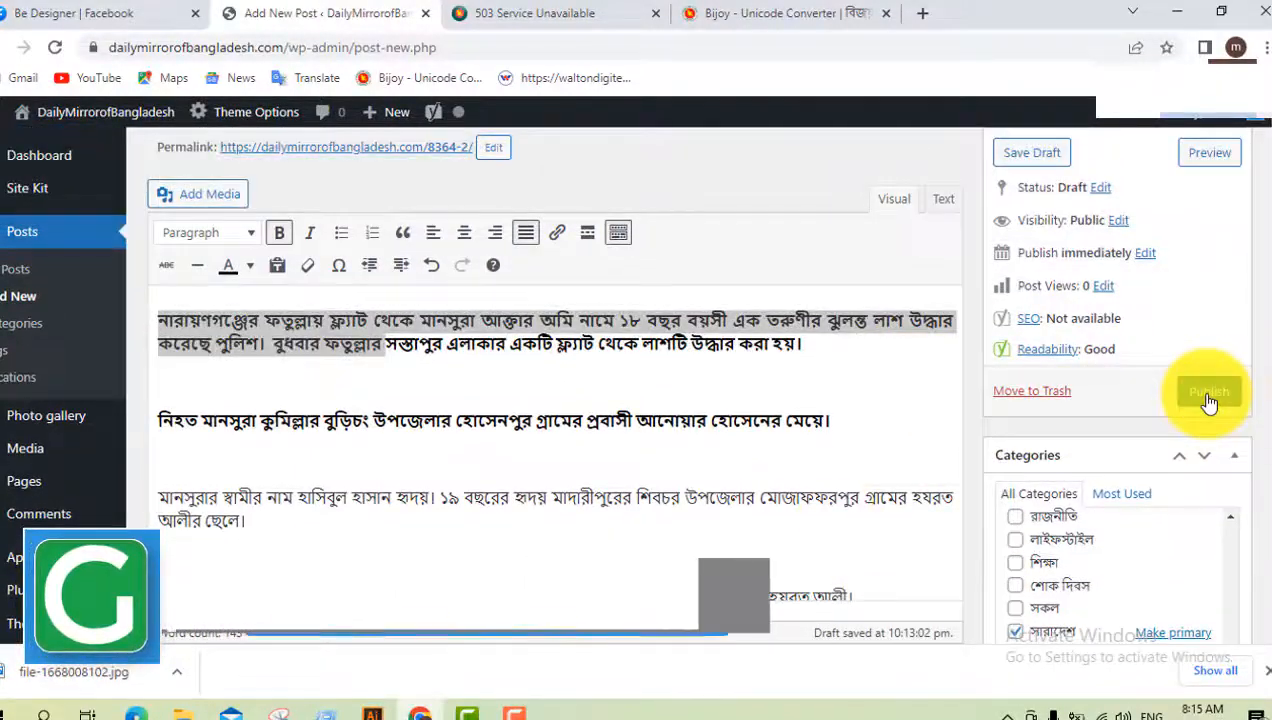
pyautogui.scroll(1, 818, 468)
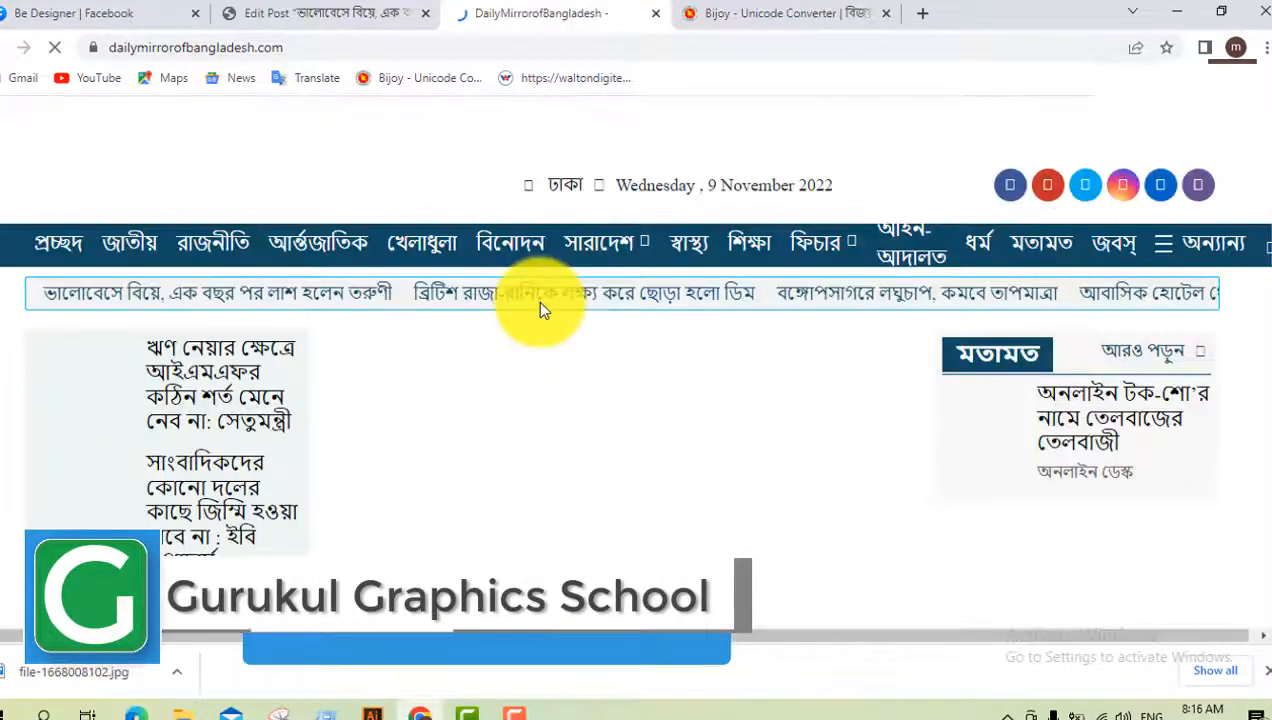
# - Open the new article "ভালোবেসে বিয়ে, এক বছর পর লাশ হলেন তরুণী" from the live homepage and review its published page to the end
pyautogui.scroll(-6, 535, 311)
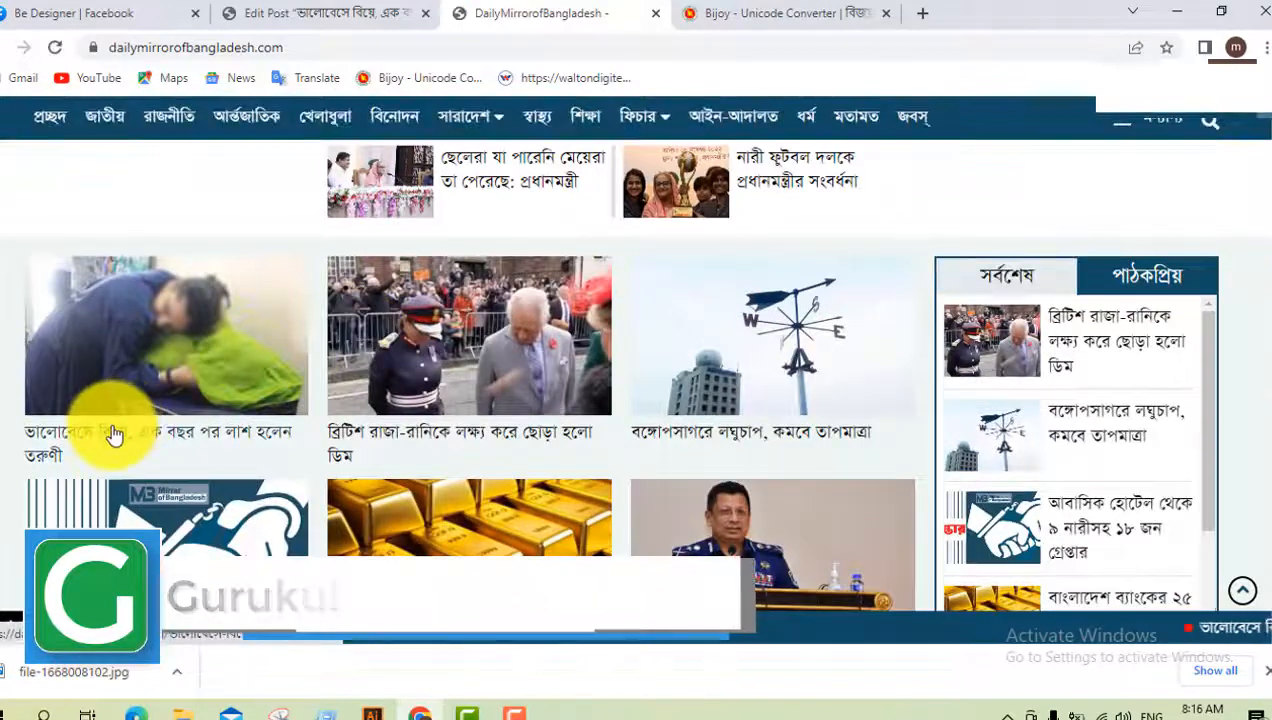
pyautogui.click(115, 435)
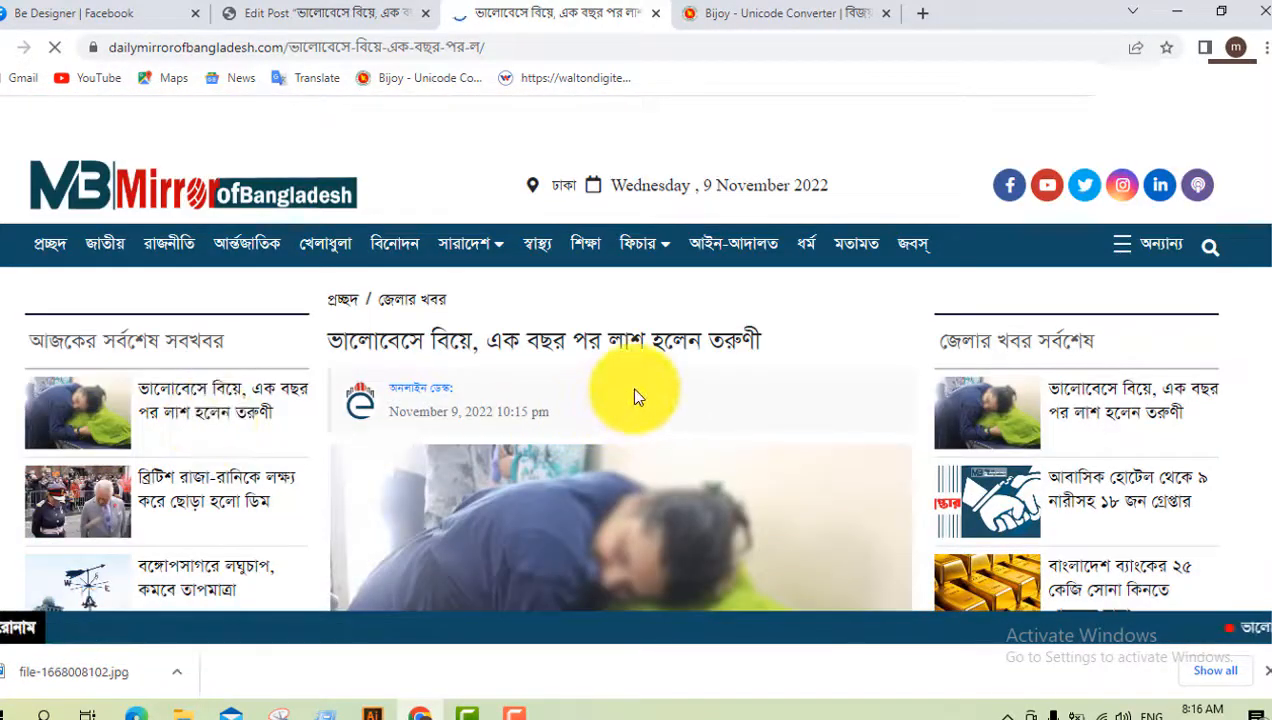
pyautogui.scroll(-5, 633, 397)
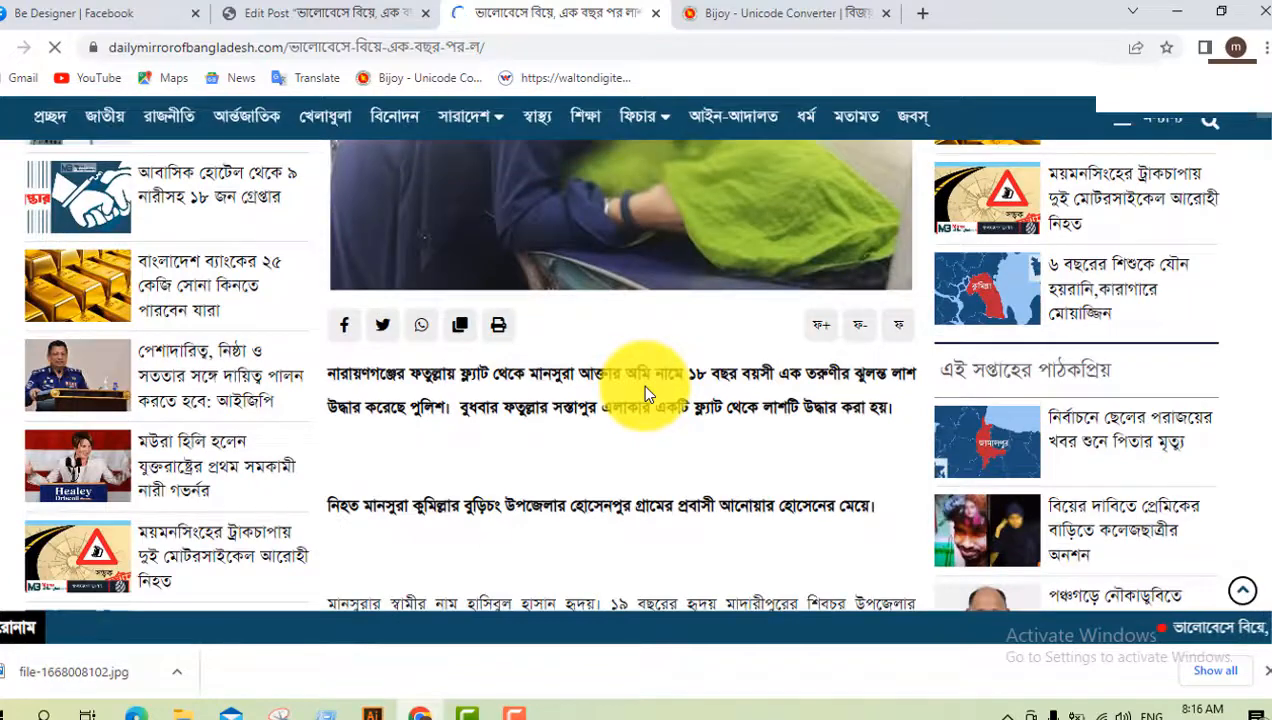
pyautogui.scroll(-10, 645, 393)
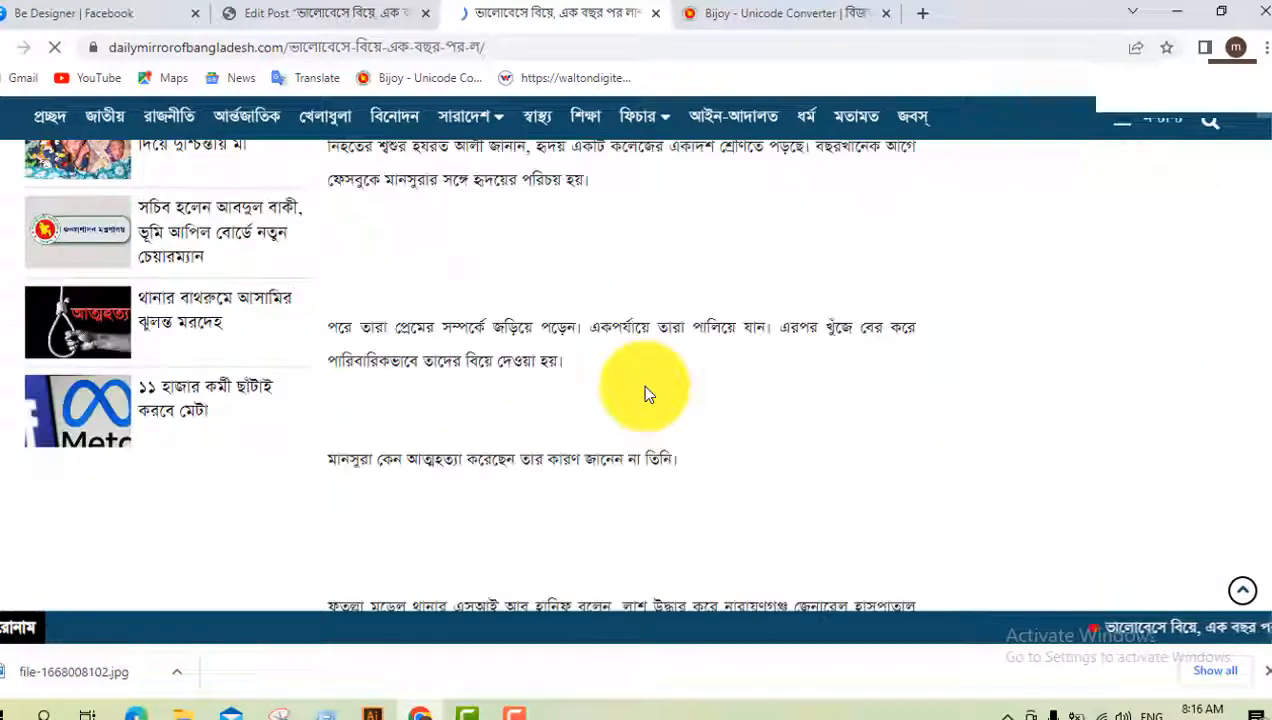
pyautogui.scroll(-4, 645, 393)
pyautogui.scroll(-3, 645, 393)
pyautogui.scroll(3, 645, 393)
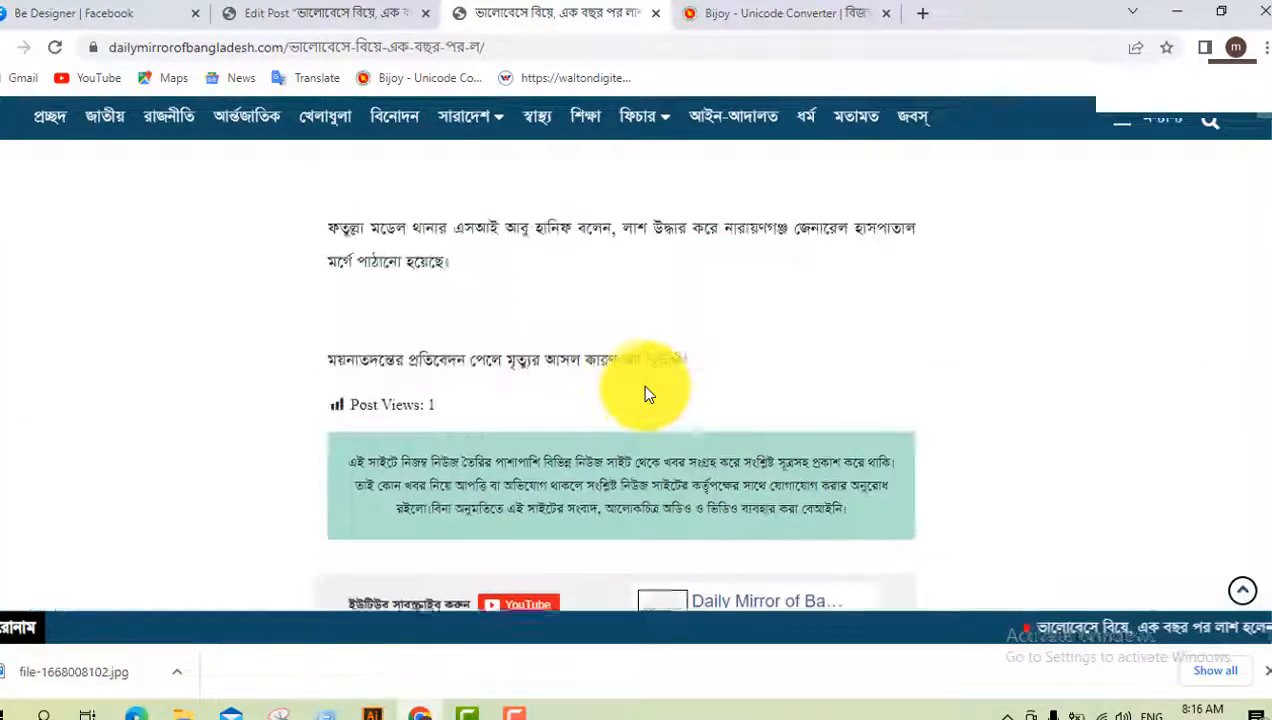
# - Examine the headline, reporter line, publication date and featured image at the start of the live article
pyautogui.scroll(15, 645, 393)
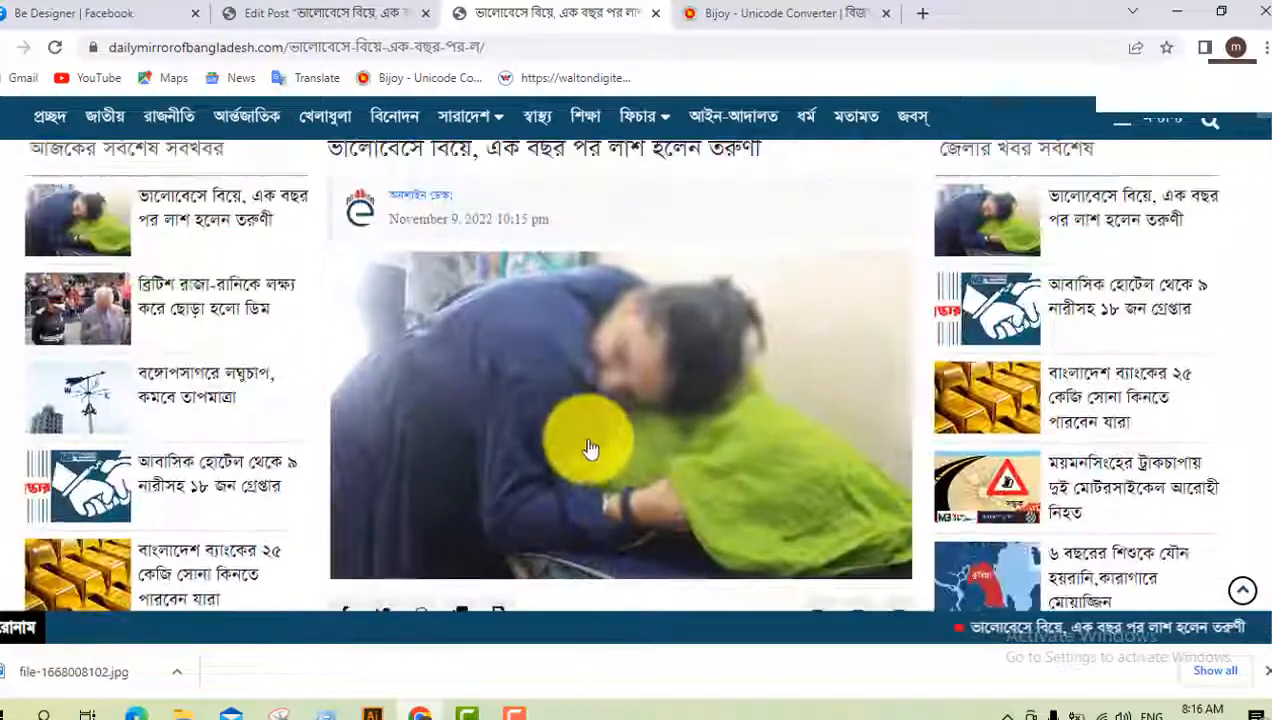
pyautogui.scroll(-2, 695, 438)
pyautogui.scroll(3, 700, 440)
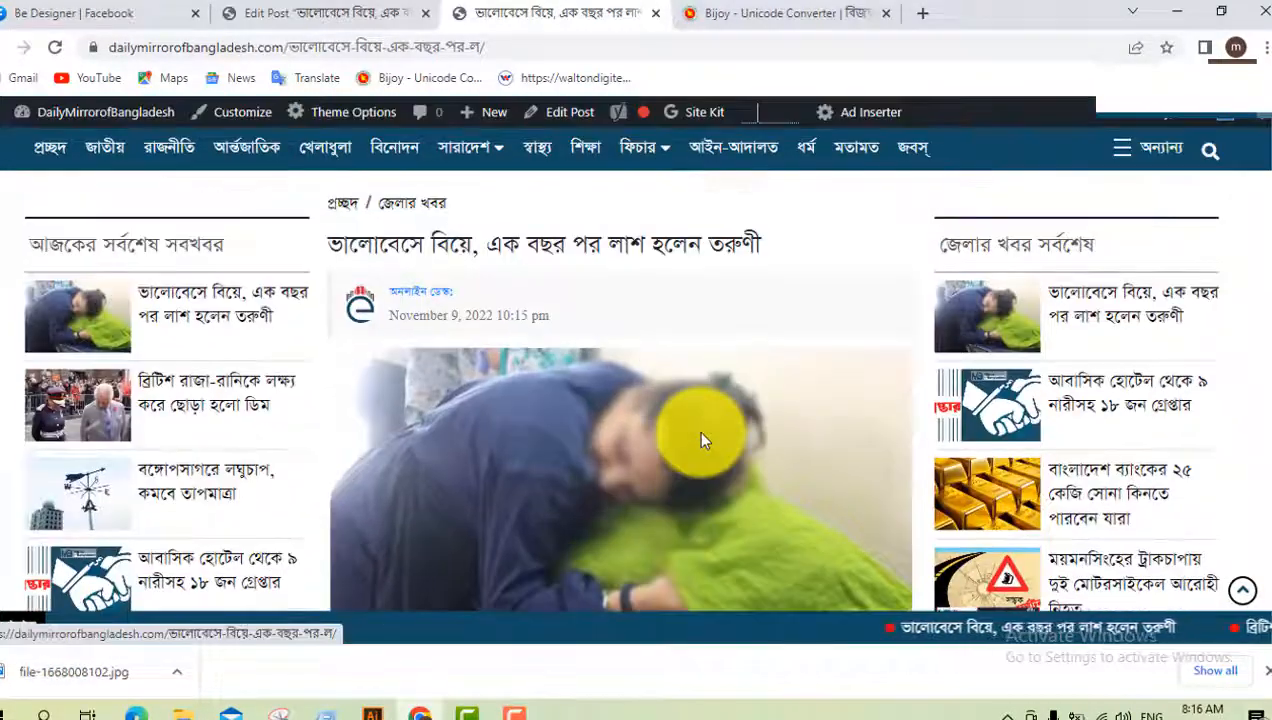
# - Return to the post's edit screen and review its title, body text, categories, tags, featured image and Yoast SEO preview
pyautogui.click(330, 14)
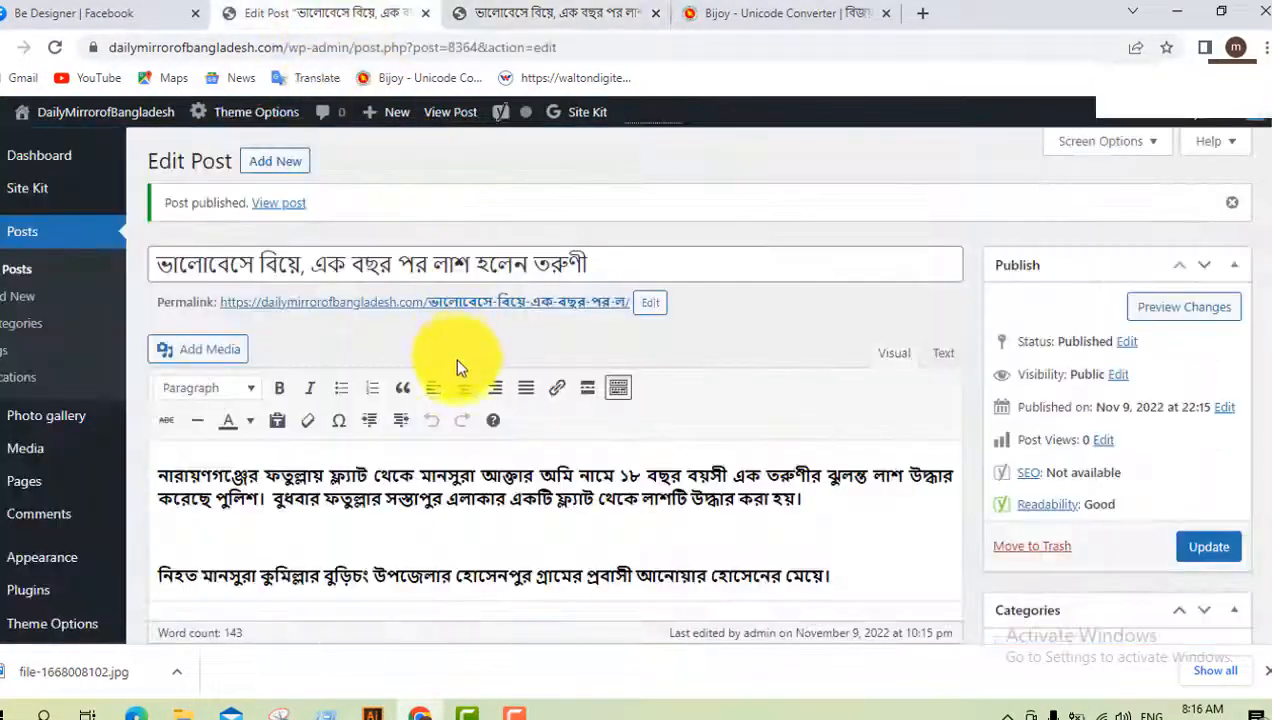
pyautogui.scroll(-2, 452, 380)
pyautogui.scroll(2, 454, 383)
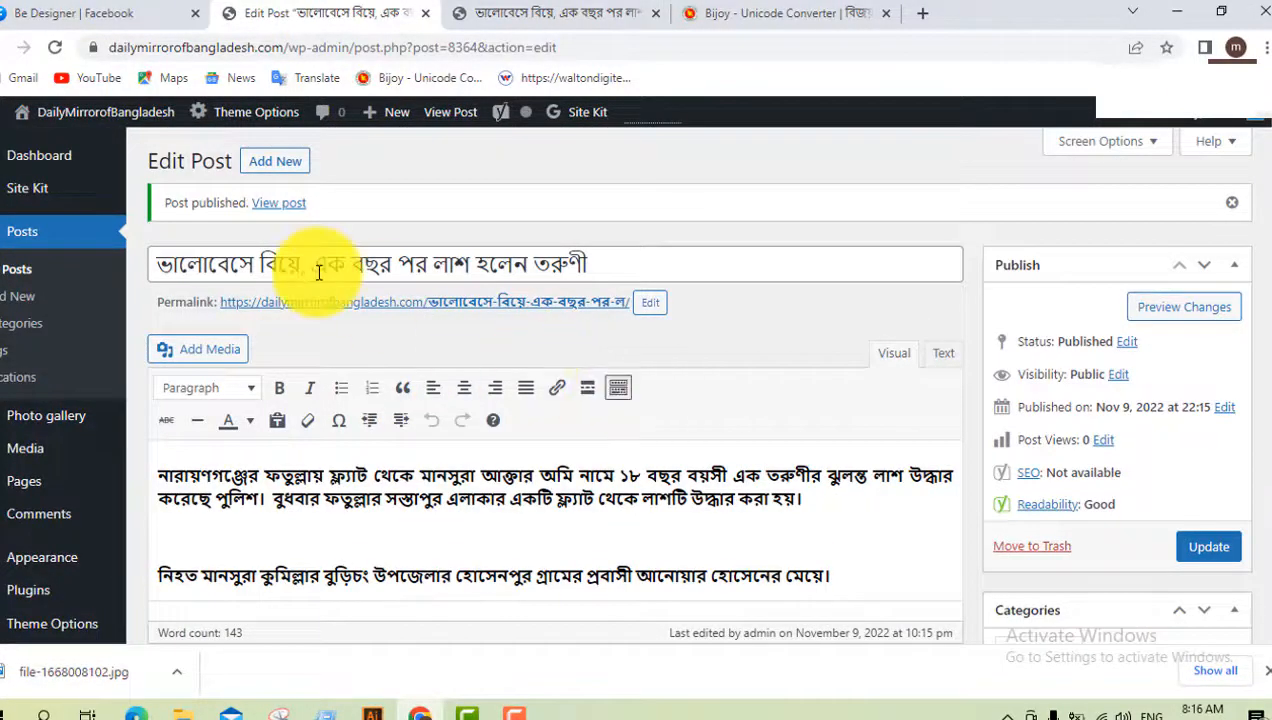
pyautogui.scroll(-2, 596, 387)
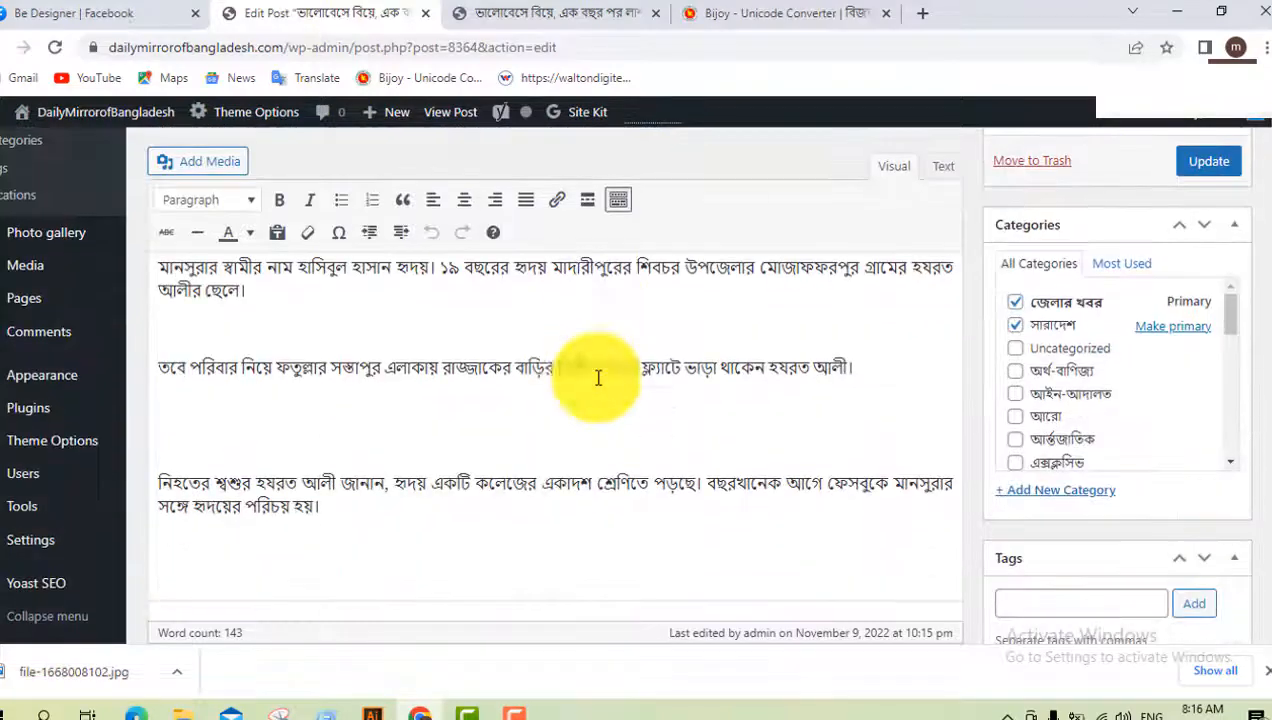
pyautogui.click(443, 372)
pyautogui.scroll(3, 509, 386)
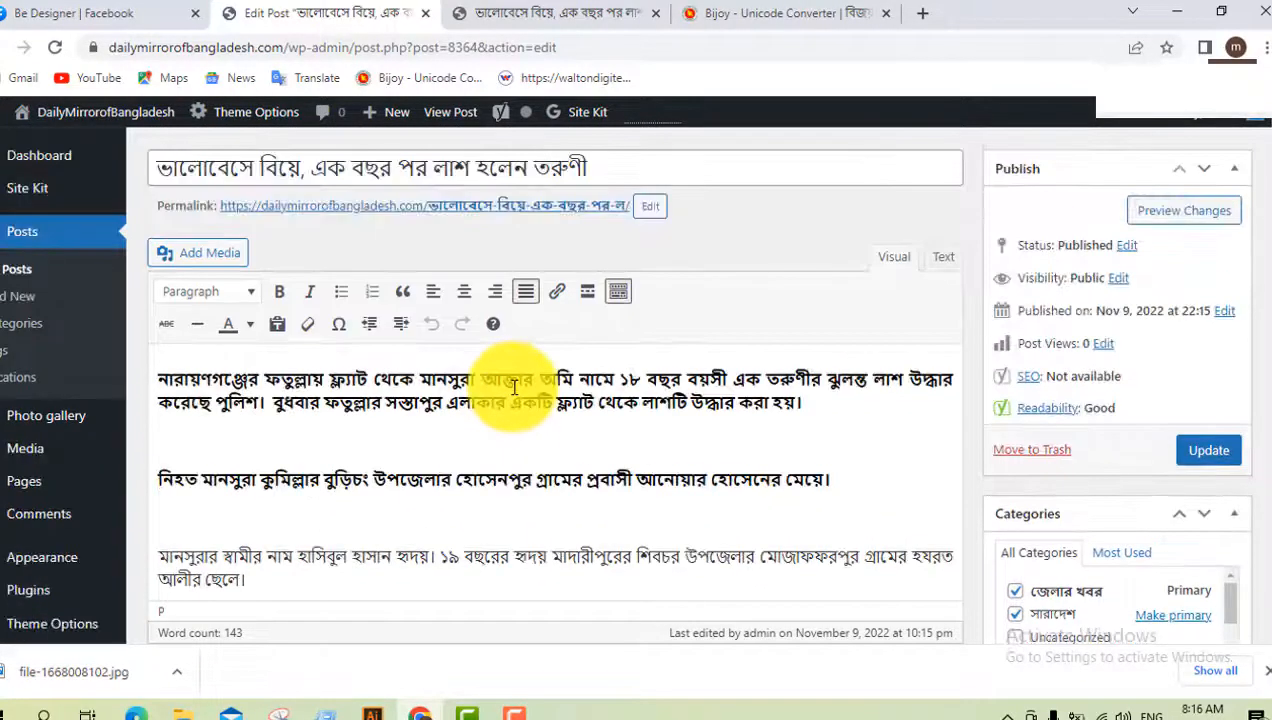
pyautogui.scroll(-7, 514, 387)
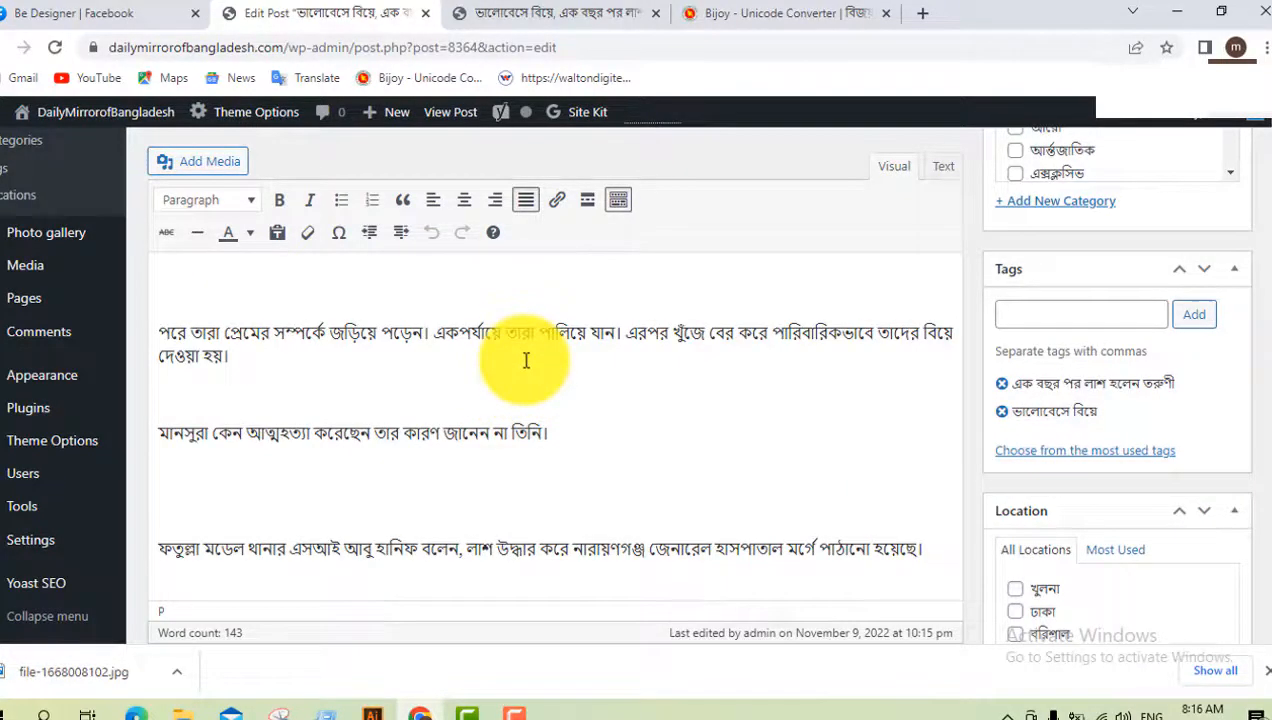
pyautogui.scroll(5, 531, 362)
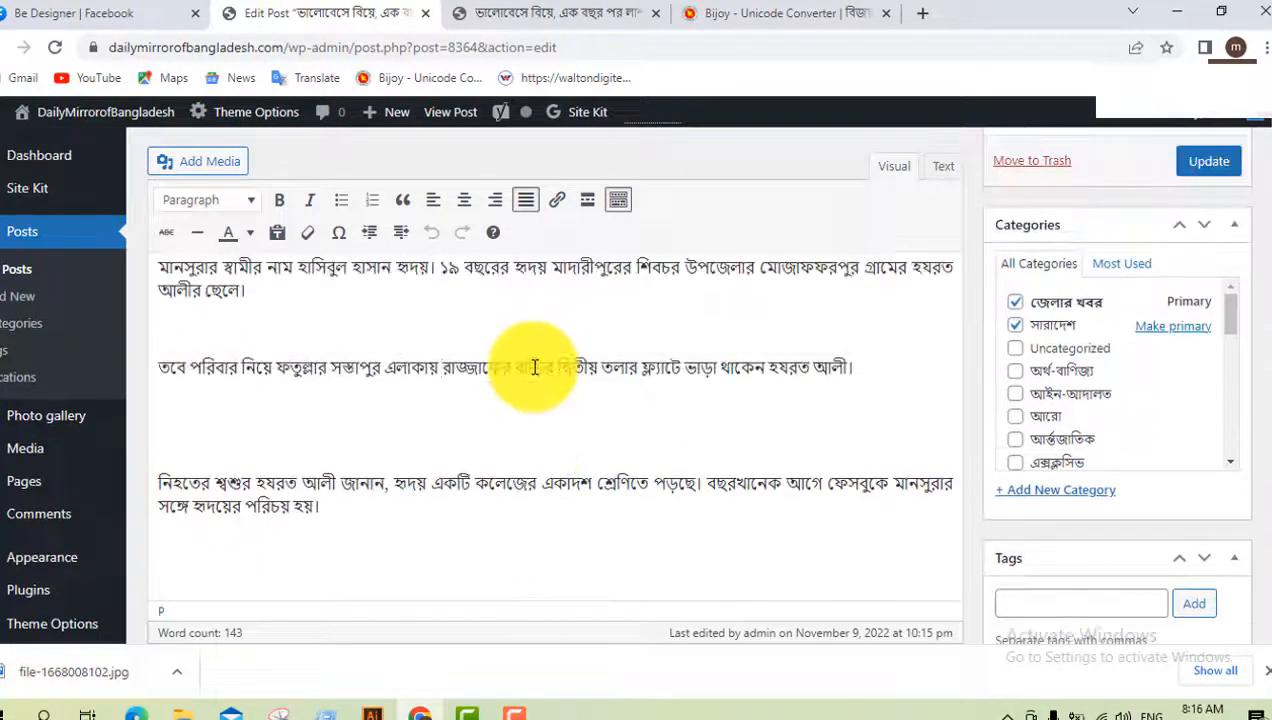
pyautogui.scroll(-3, 510, 430)
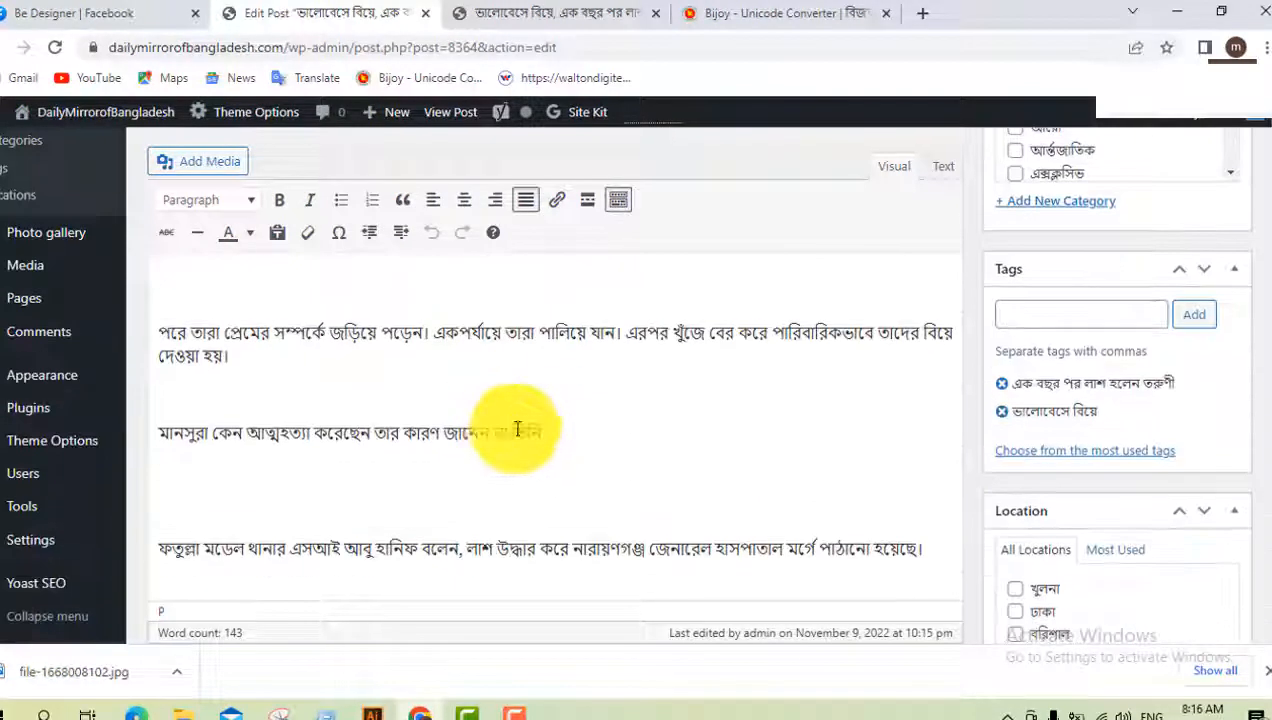
pyautogui.scroll(-8, 536, 414)
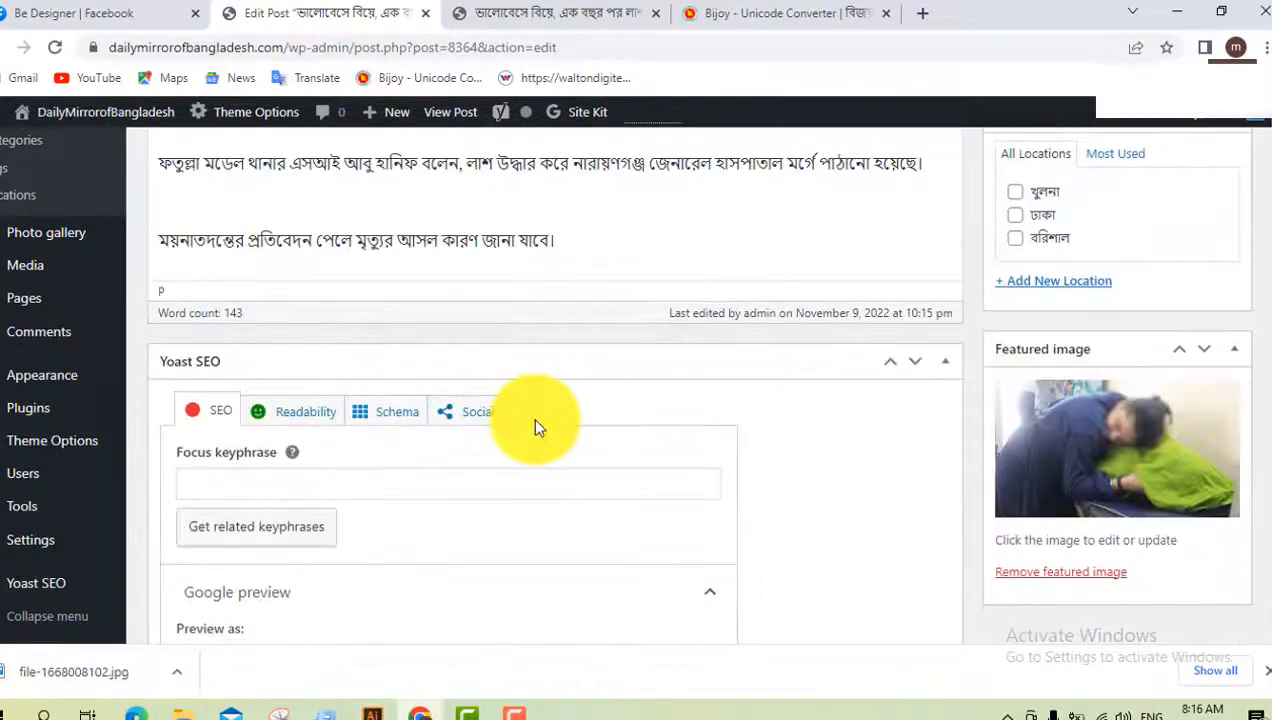
pyautogui.scroll(10, 534, 425)
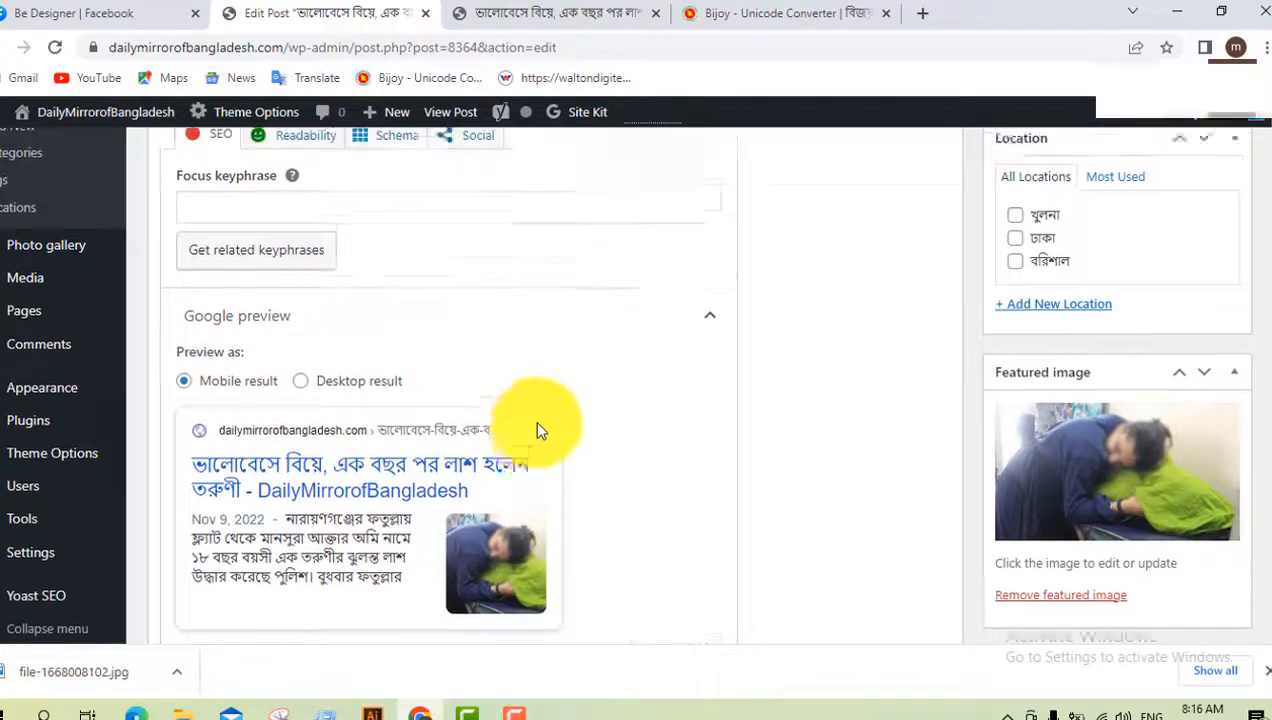
pyautogui.scroll(1, 561, 412)
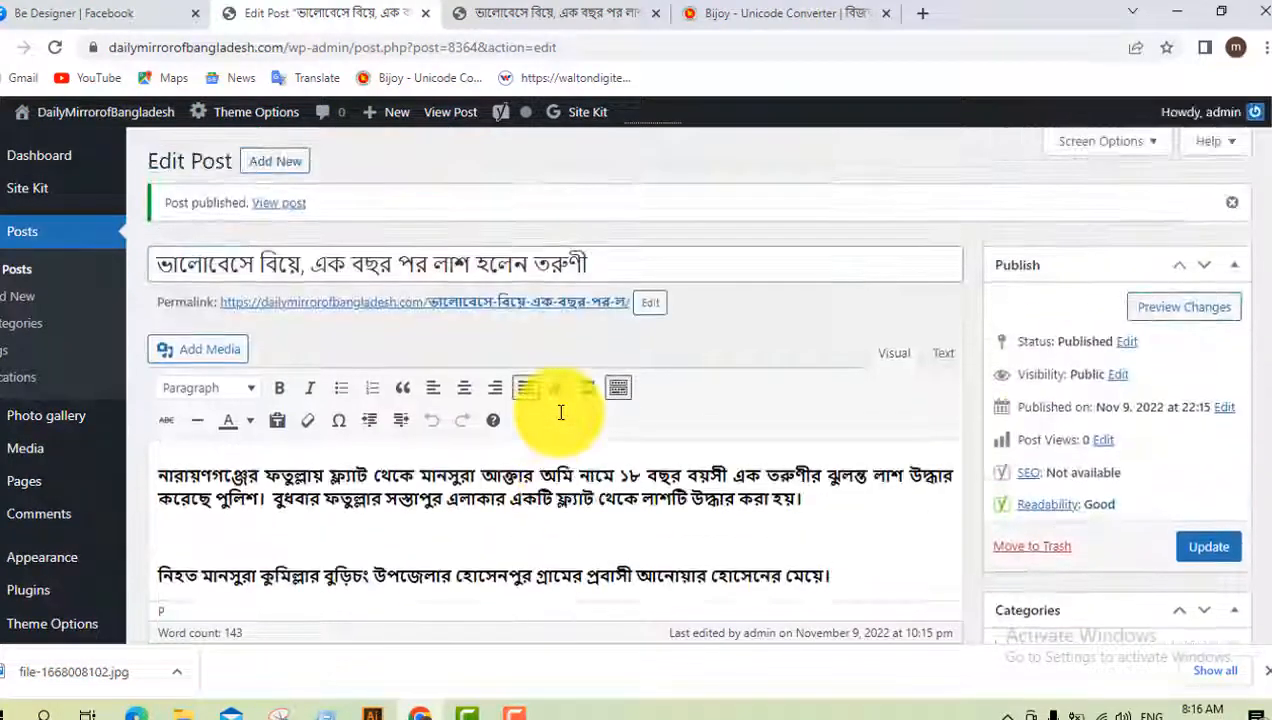